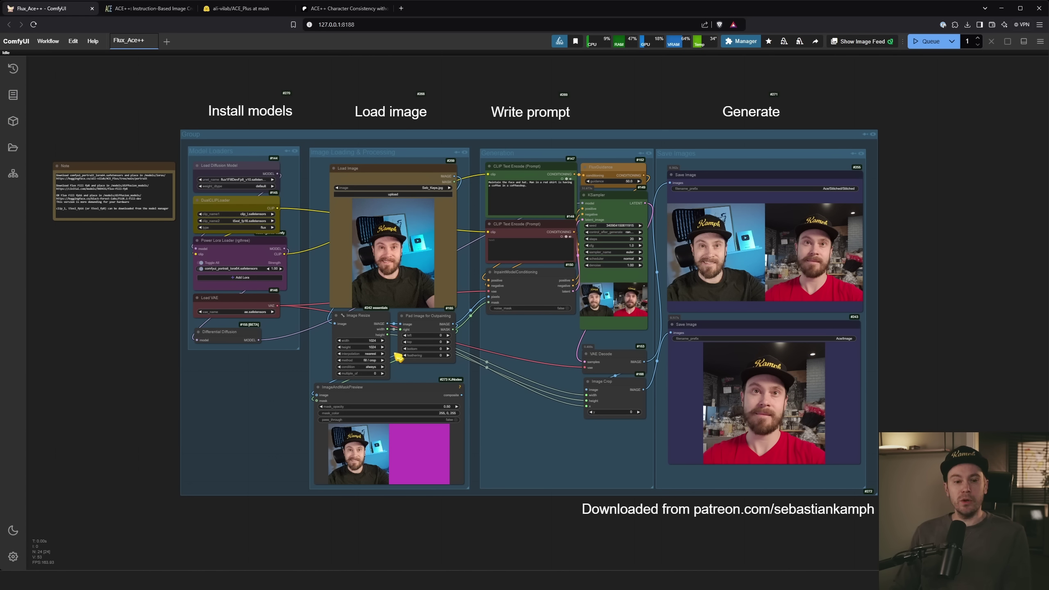
Examine the Flux_Ace++ workflow's loaded photo, positive prompt and stitched output image beside the original
{"action": "scroll", "coordinate": [404, 239], "scroll_direction": "up", "scroll_amount": 5}
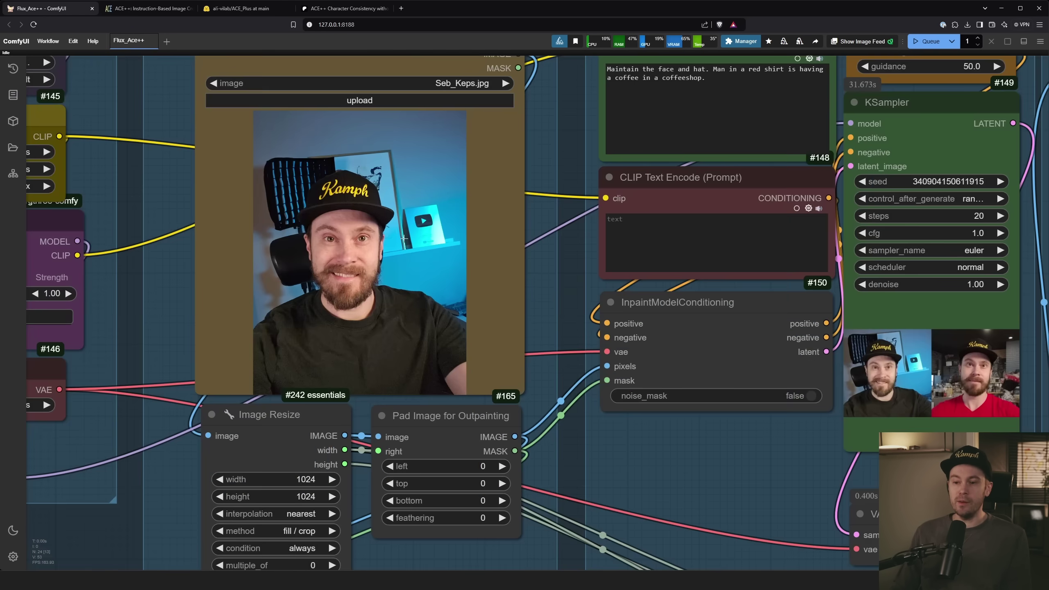
{"action": "scroll", "coordinate": [404, 239], "scroll_direction": "down", "scroll_amount": 8}
{"action": "scroll", "coordinate": [339, 228], "scroll_direction": "up", "scroll_amount": 10}
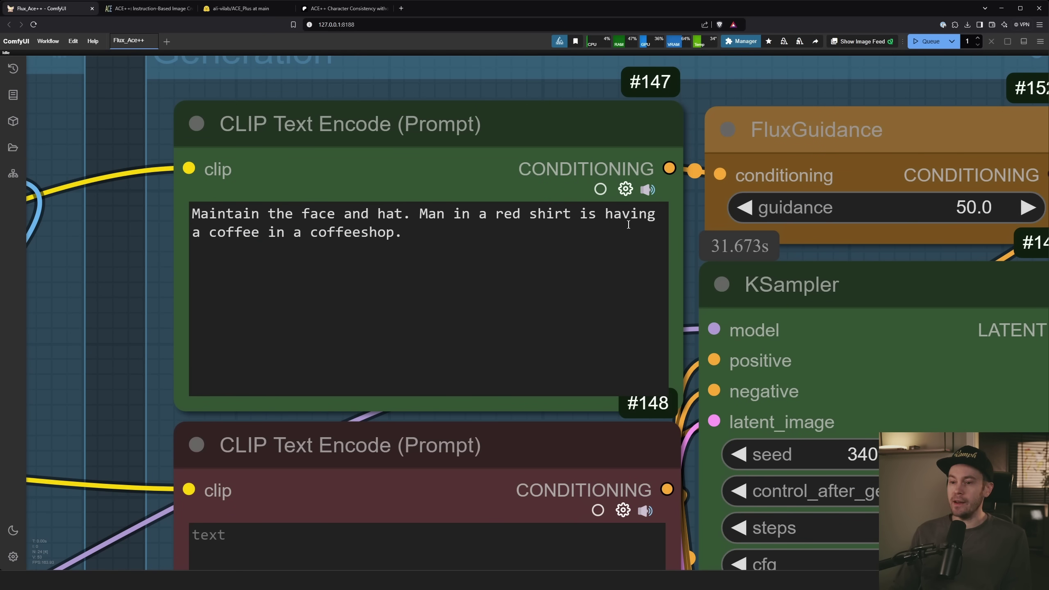
{"action": "scroll", "coordinate": [628, 225], "scroll_direction": "down", "scroll_amount": 8}
{"action": "scroll", "coordinate": [536, 306], "scroll_direction": "up", "scroll_amount": 2}
{"action": "left_click_drag", "start_coordinate": [673, 314], "coordinate": [532, 306]}
{"action": "scroll", "coordinate": [531, 307], "scroll_direction": "up", "scroll_amount": 6}
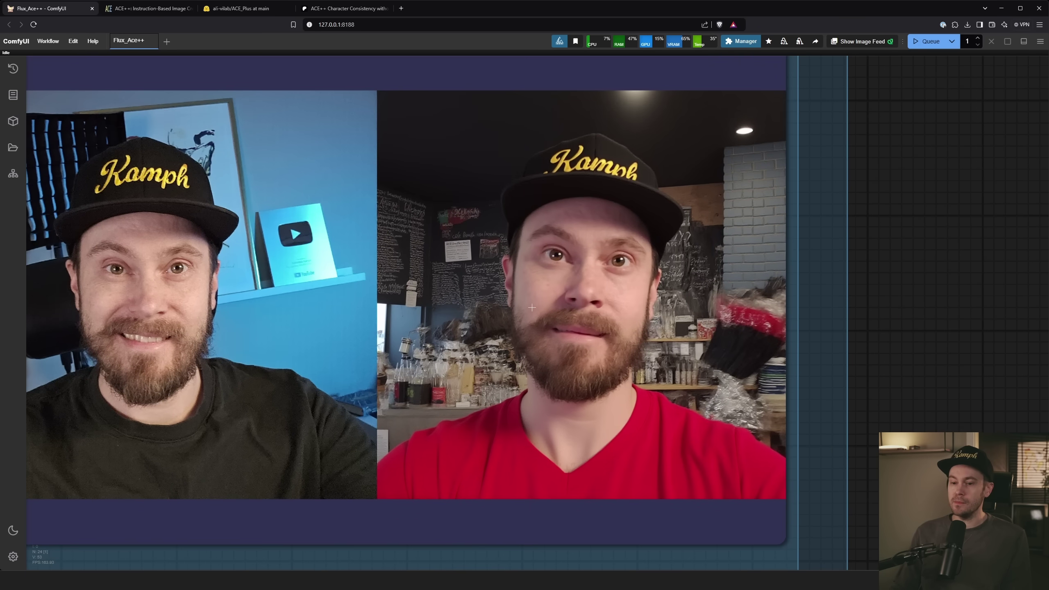
{"action": "scroll", "coordinate": [700, 210], "scroll_direction": "down", "scroll_amount": 3}
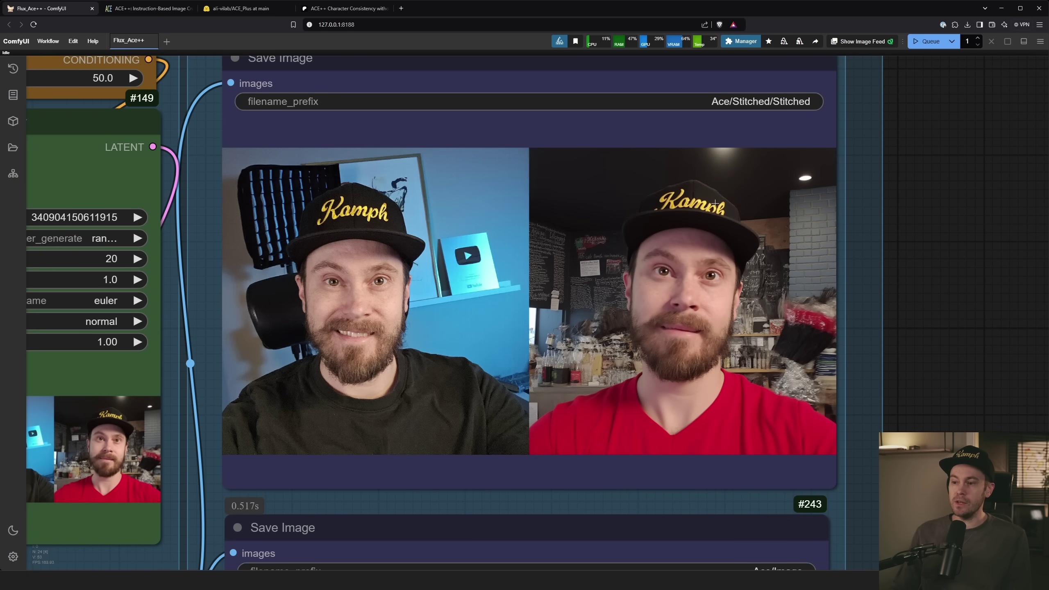
{"action": "scroll", "coordinate": [908, 326], "scroll_direction": "down", "scroll_amount": 5}
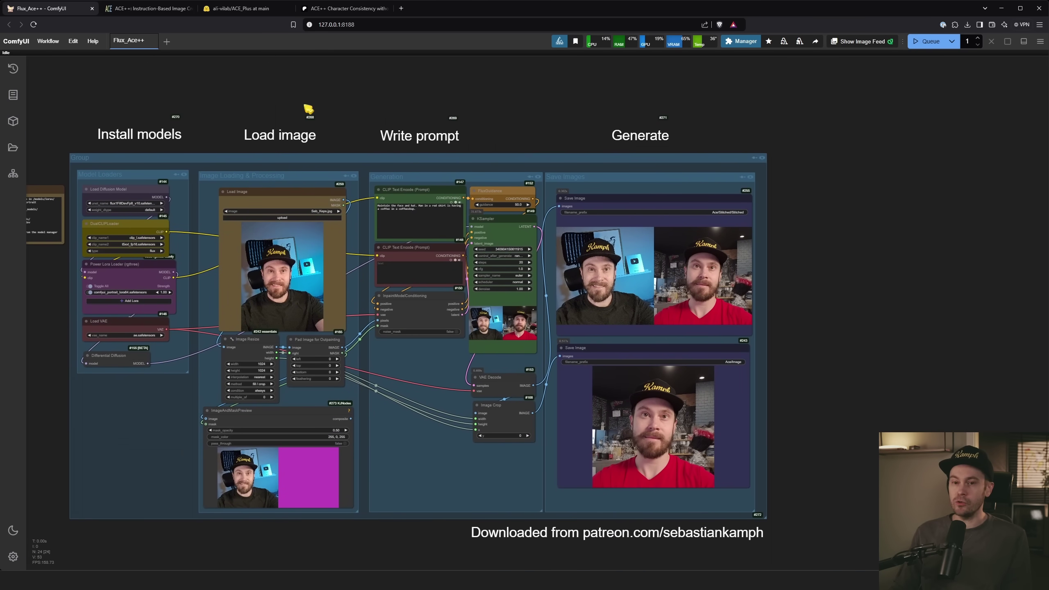
Switch to the ACE++ project page and read its title, abstract and architecture diagrams
{"action": "left_click", "coordinate": [140, 8]}
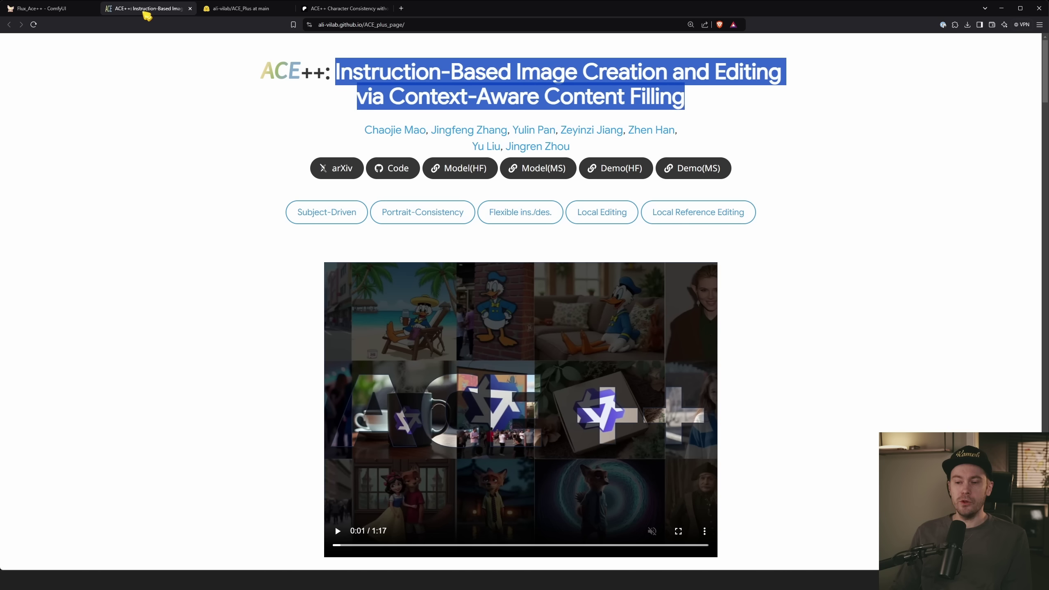
{"action": "left_click", "coordinate": [194, 199]}
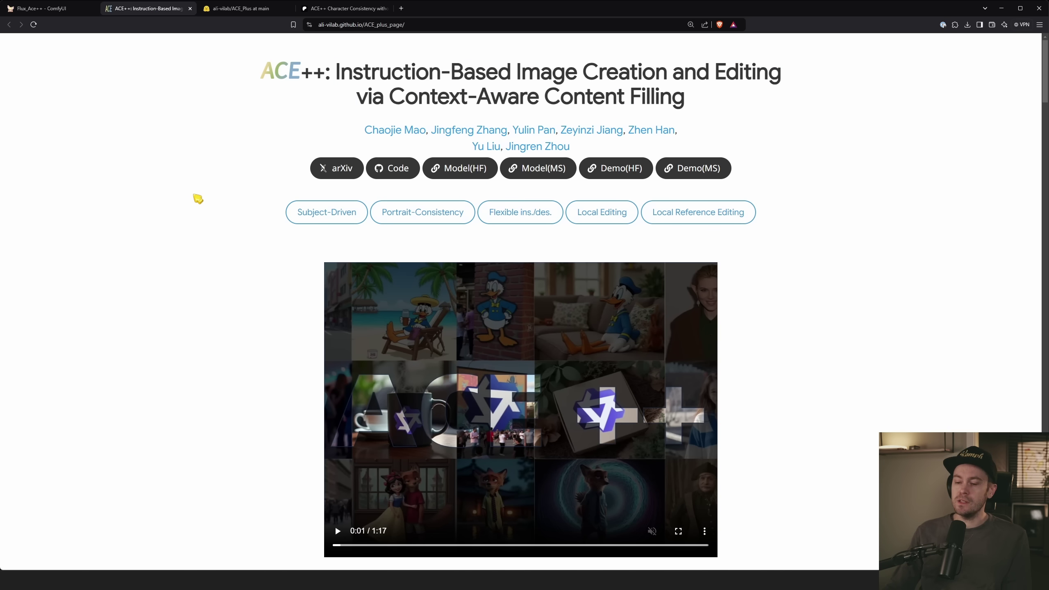
{"action": "left_click_drag", "start_coordinate": [336, 68], "coordinate": [685, 99]}
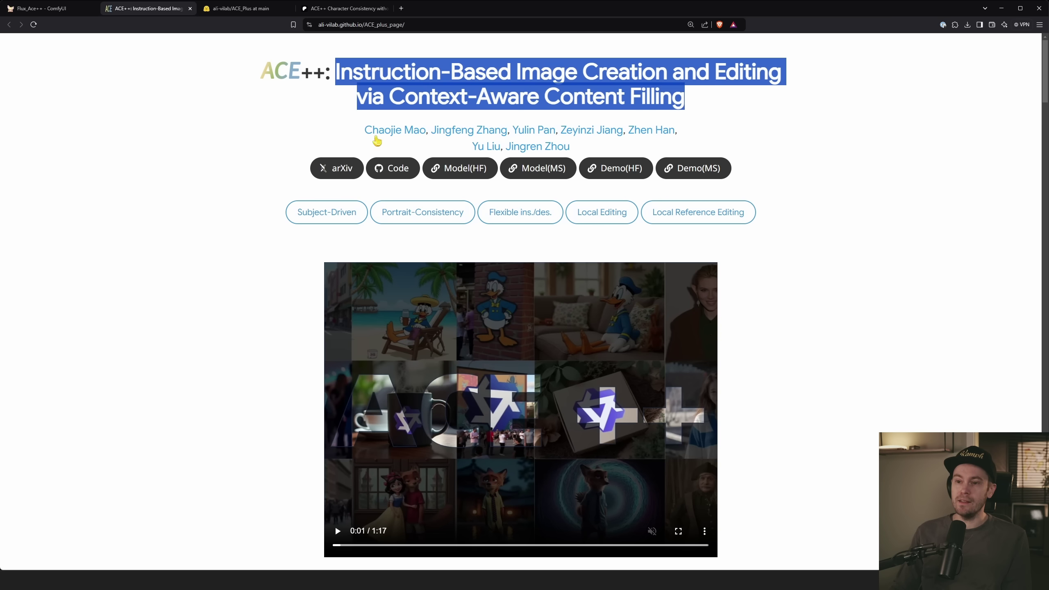
{"action": "left_click", "coordinate": [167, 247]}
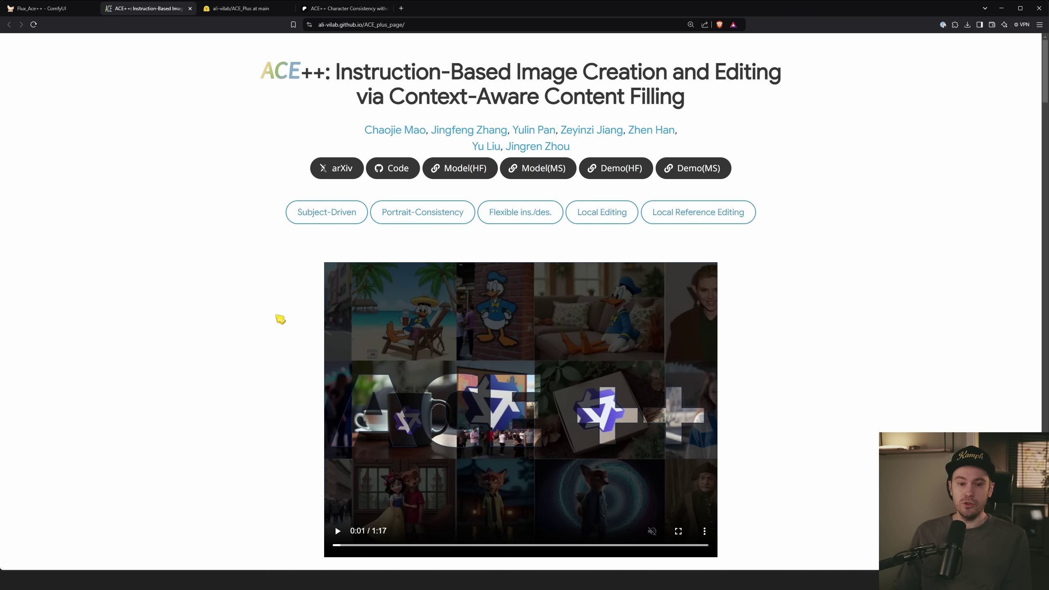
{"action": "scroll", "coordinate": [275, 339], "scroll_direction": "down", "scroll_amount": 10}
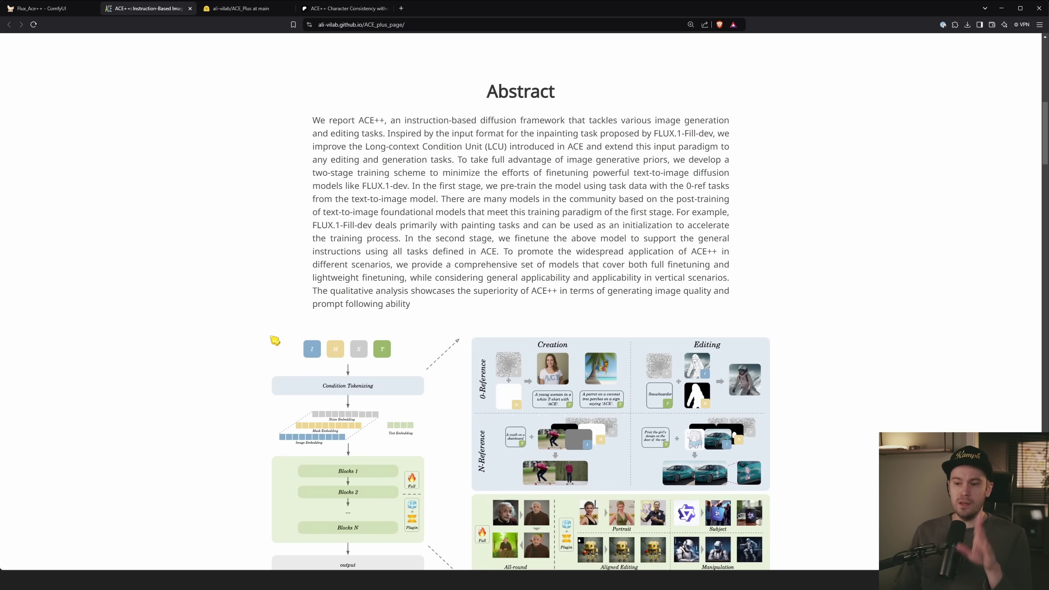
{"action": "scroll", "coordinate": [274, 340], "scroll_direction": "down", "scroll_amount": 7}
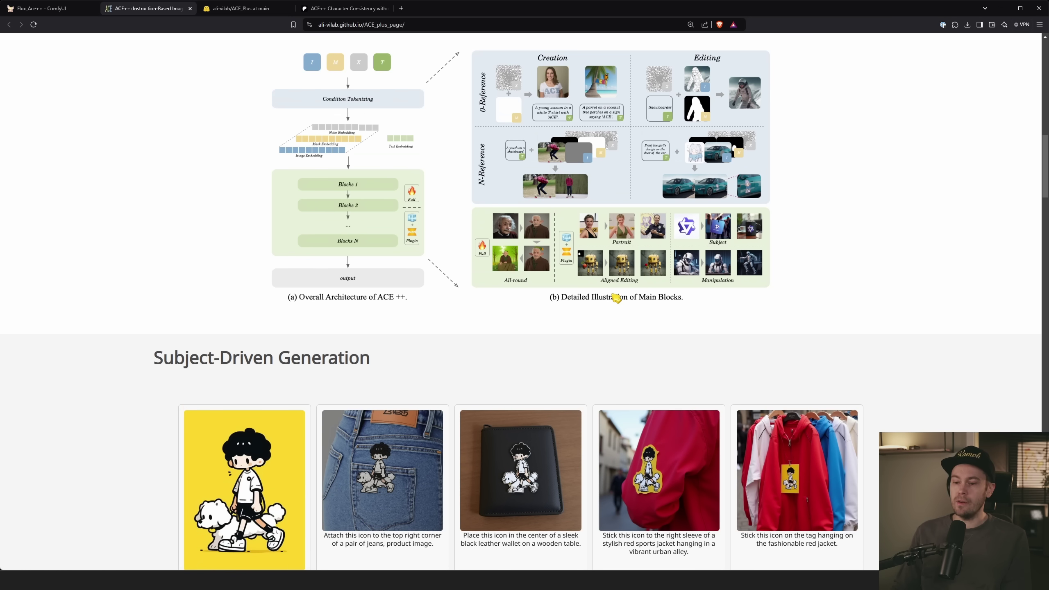
Examine both sets of Portrait-Consistency Generation examples and their prompts, including the elf-ears wizard caption
{"action": "scroll", "coordinate": [708, 333], "scroll_direction": "down", "scroll_amount": 10}
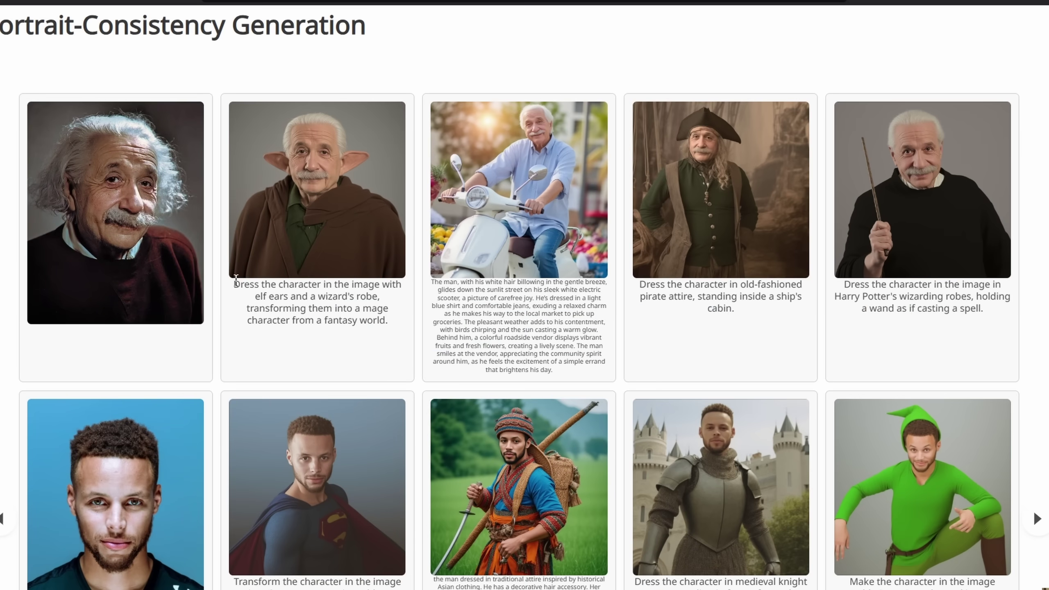
{"action": "left_click_drag", "start_coordinate": [236, 280], "coordinate": [396, 318]}
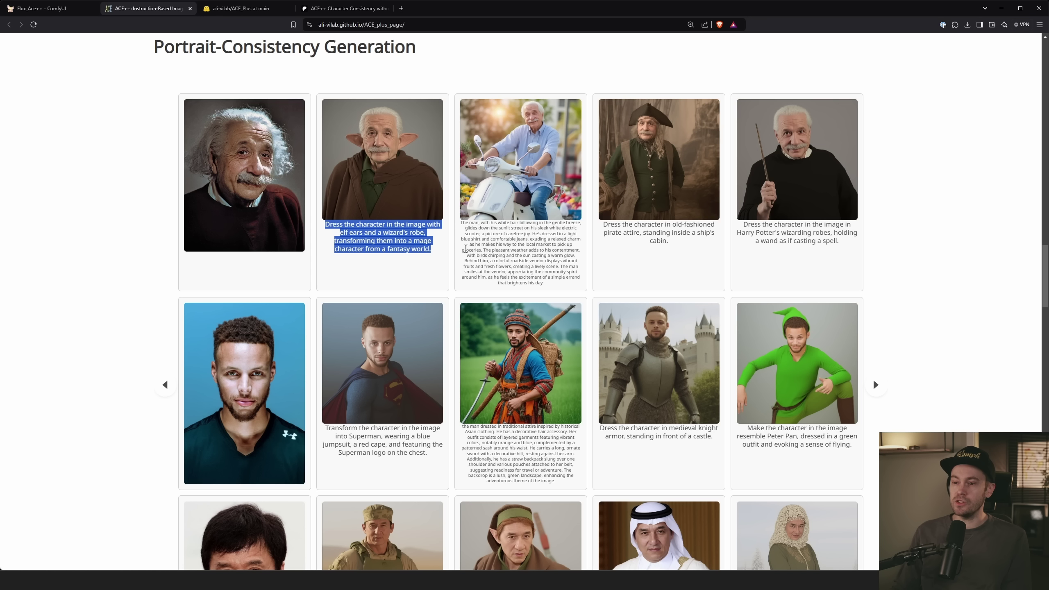
{"action": "left_click", "coordinate": [476, 245]}
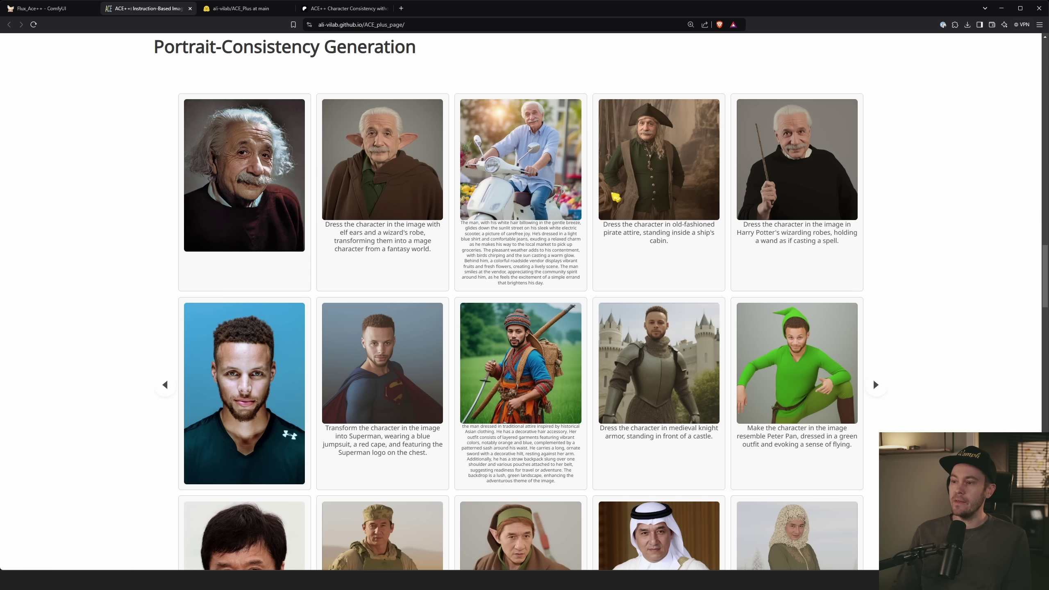
{"action": "scroll", "coordinate": [622, 276], "scroll_direction": "down", "scroll_amount": 4}
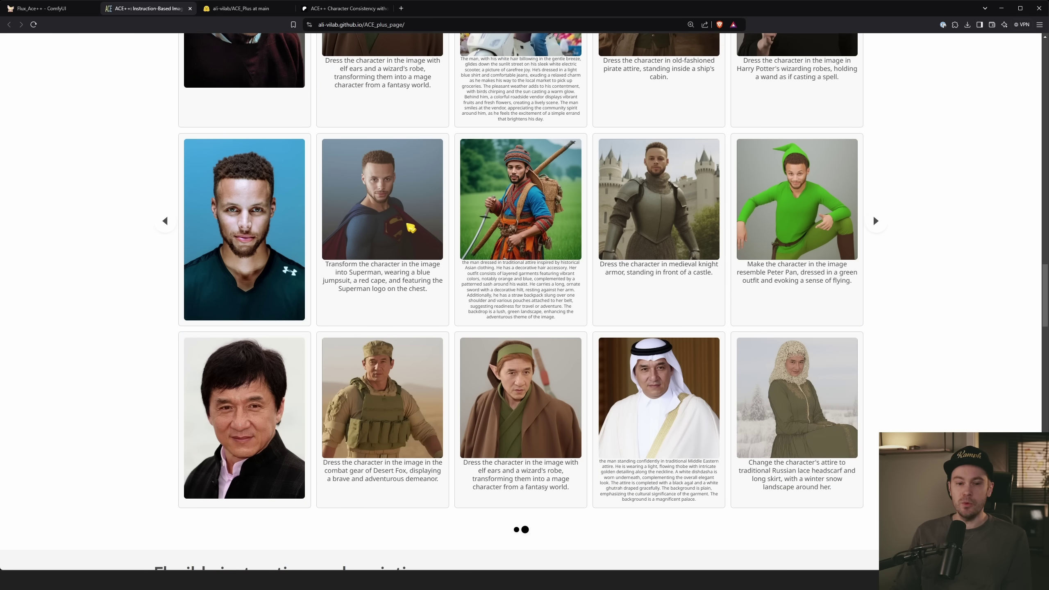
{"action": "left_click", "coordinate": [875, 221]}
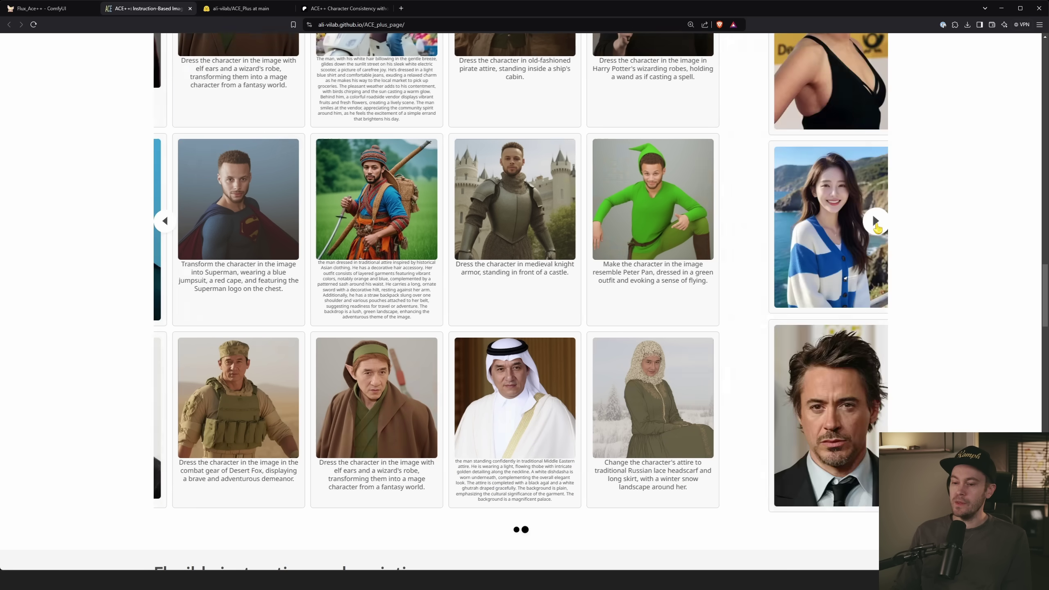
{"action": "scroll", "coordinate": [883, 279], "scroll_direction": "up", "scroll_amount": 2}
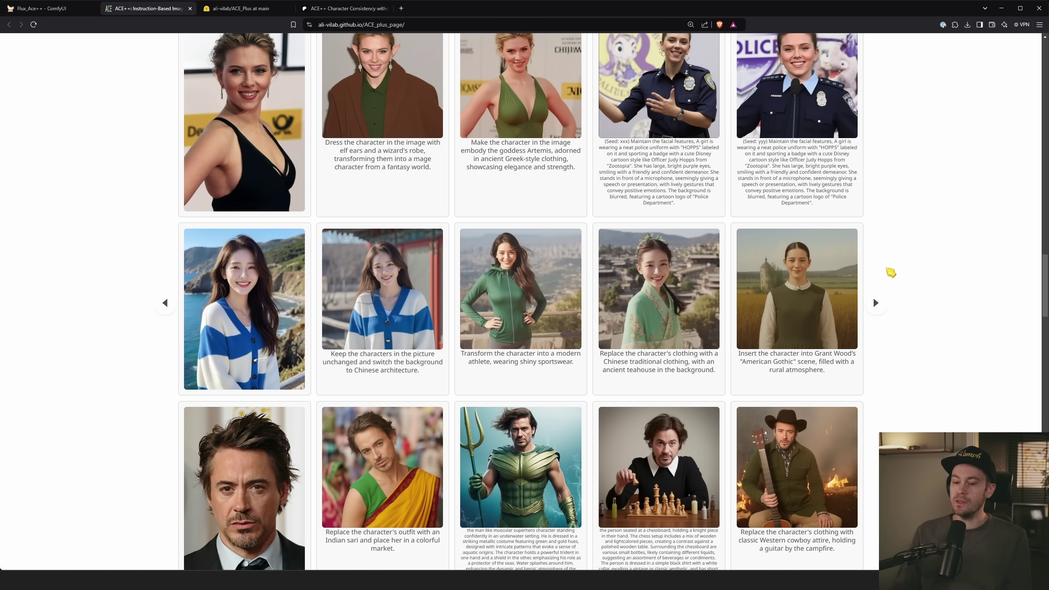
Look through the Flexible instruction, Local Editing and Local Reference Editing examples down to the page's end
{"action": "scroll", "coordinate": [887, 269], "scroll_direction": "down", "scroll_amount": 12}
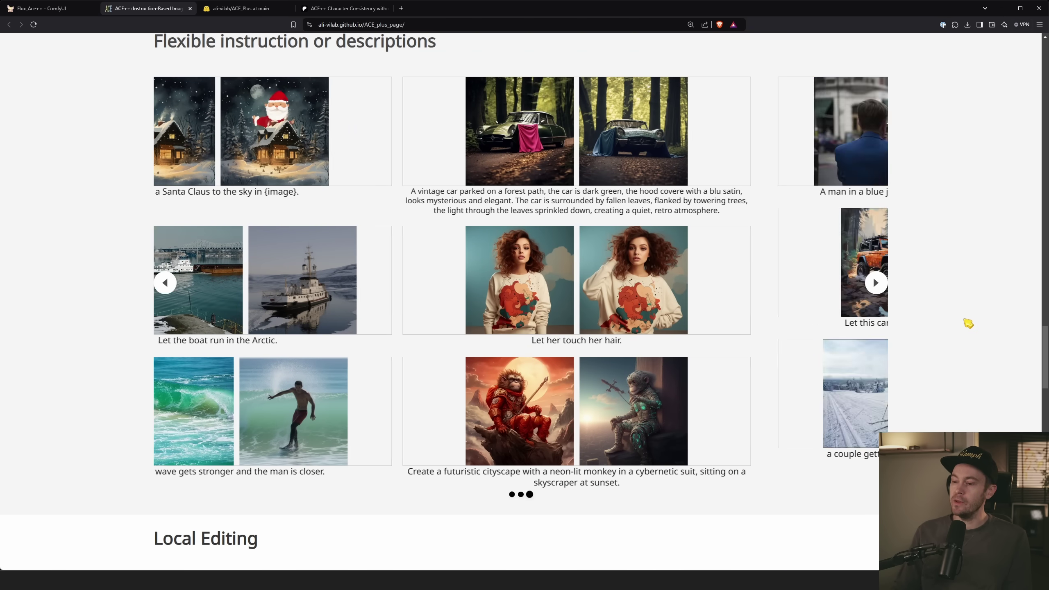
{"action": "scroll", "coordinate": [967, 338], "scroll_direction": "down", "scroll_amount": 10}
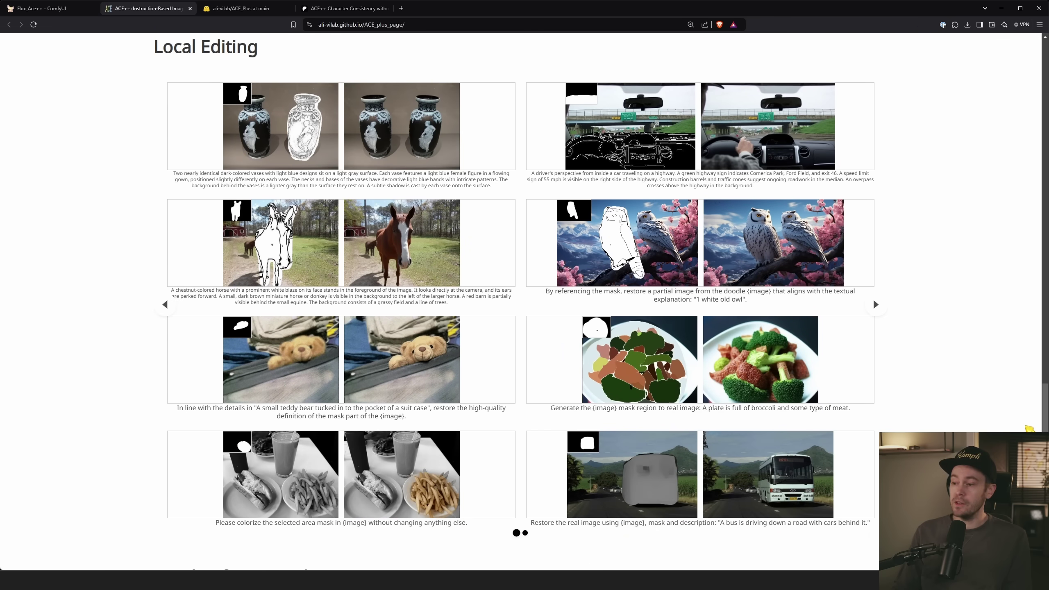
{"action": "scroll", "coordinate": [967, 343], "scroll_direction": "down", "scroll_amount": 10}
{"action": "scroll", "coordinate": [691, 276], "scroll_direction": "up", "scroll_amount": 2}
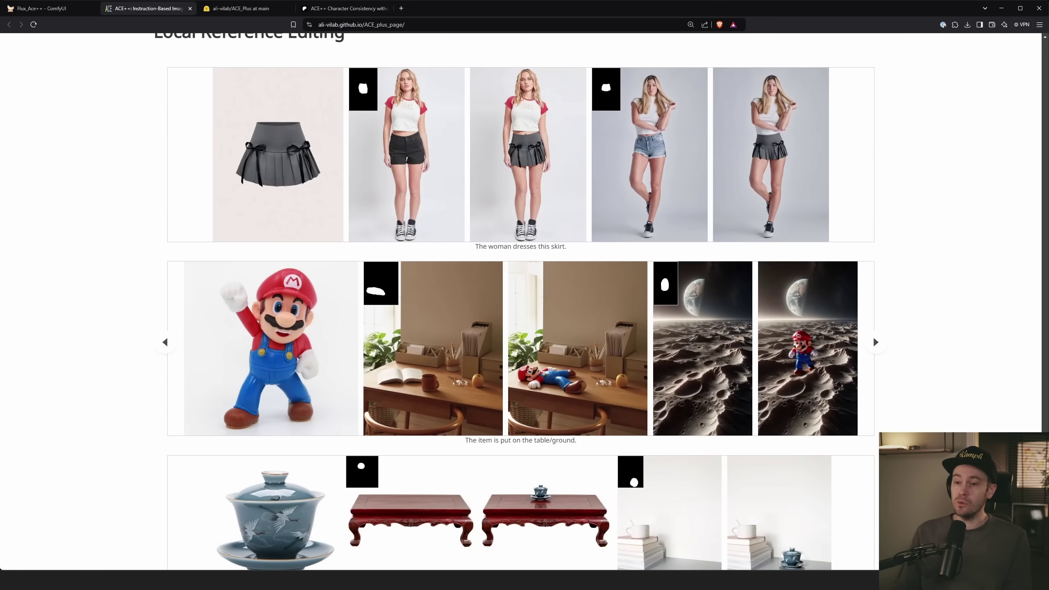
{"action": "scroll", "coordinate": [829, 340], "scroll_direction": "down", "scroll_amount": 10}
{"action": "scroll", "coordinate": [956, 412], "scroll_direction": "down", "scroll_amount": 1}
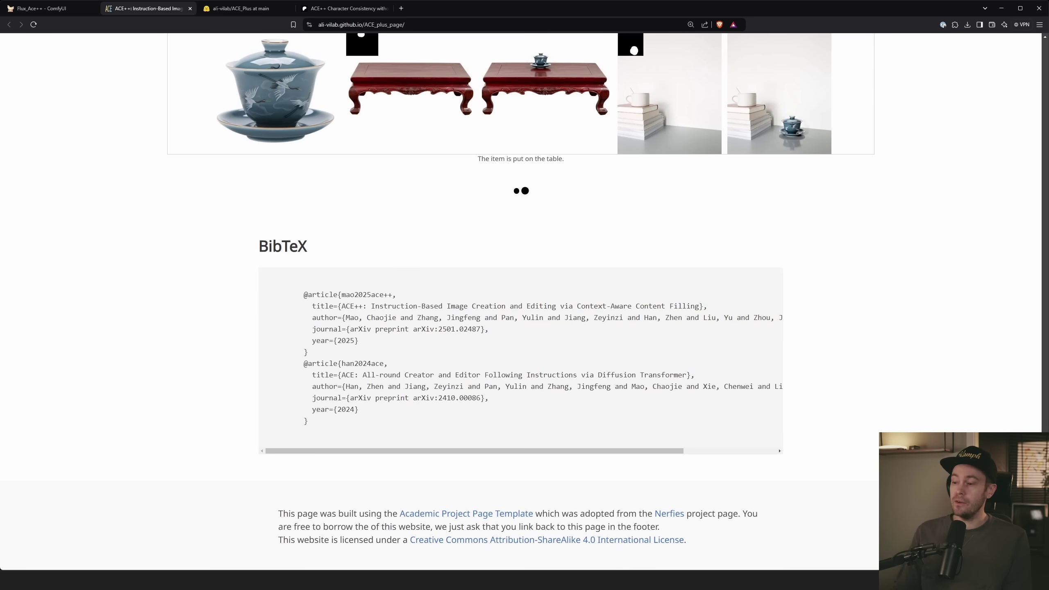
Go back to the Subject-Driven Generation section and review its character, toy and logo examples
{"action": "scroll", "coordinate": [984, 284], "scroll_direction": "up", "scroll_amount": 15}
{"action": "scroll", "coordinate": [1024, 198], "scroll_direction": "up", "scroll_amount": 8}
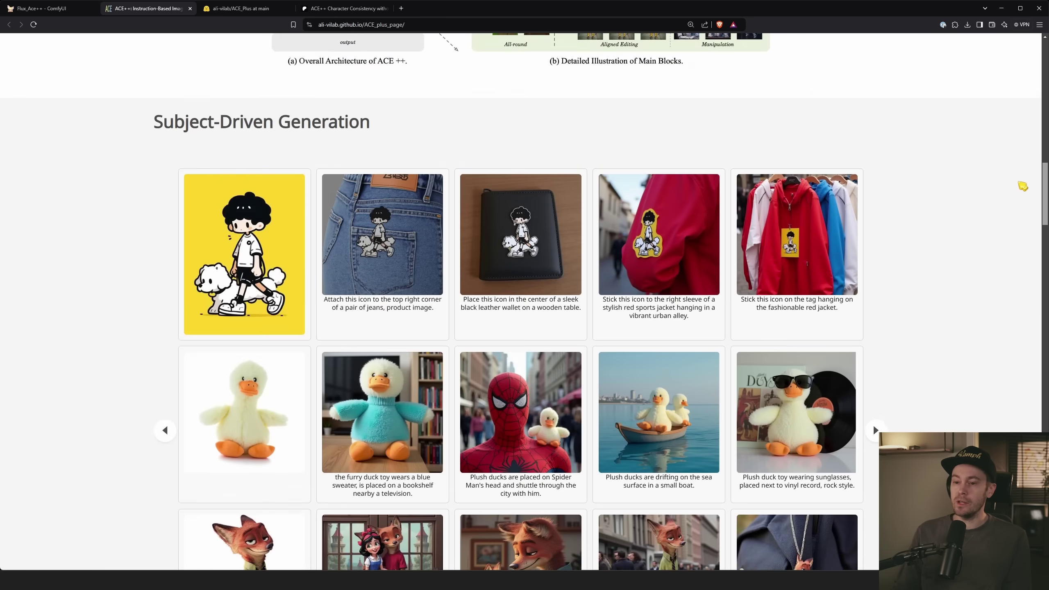
{"action": "scroll", "coordinate": [1023, 190], "scroll_direction": "down", "scroll_amount": 2}
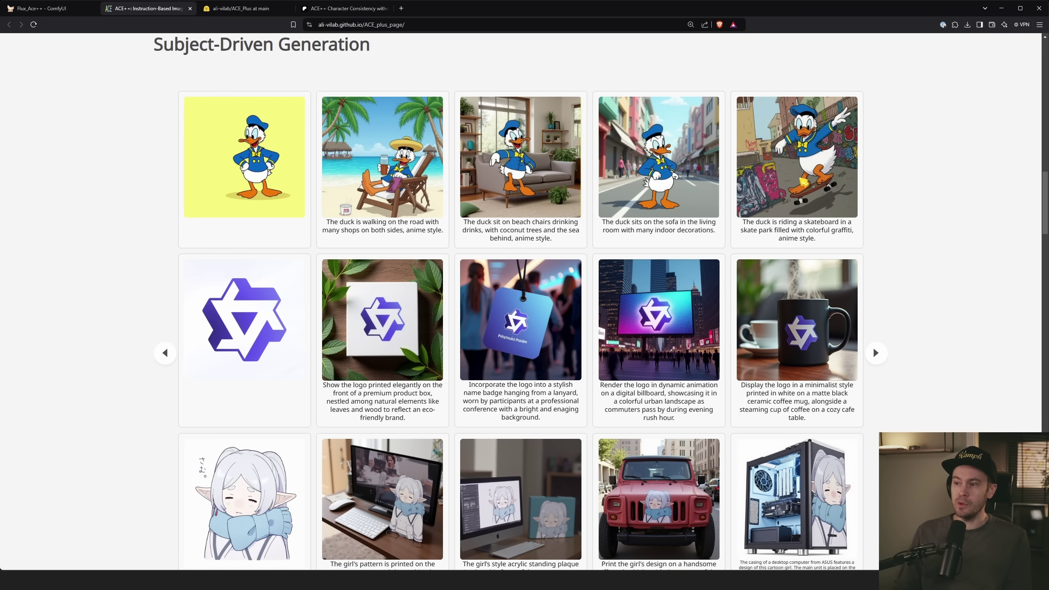
{"action": "scroll", "coordinate": [953, 426], "scroll_direction": "down", "scroll_amount": 4}
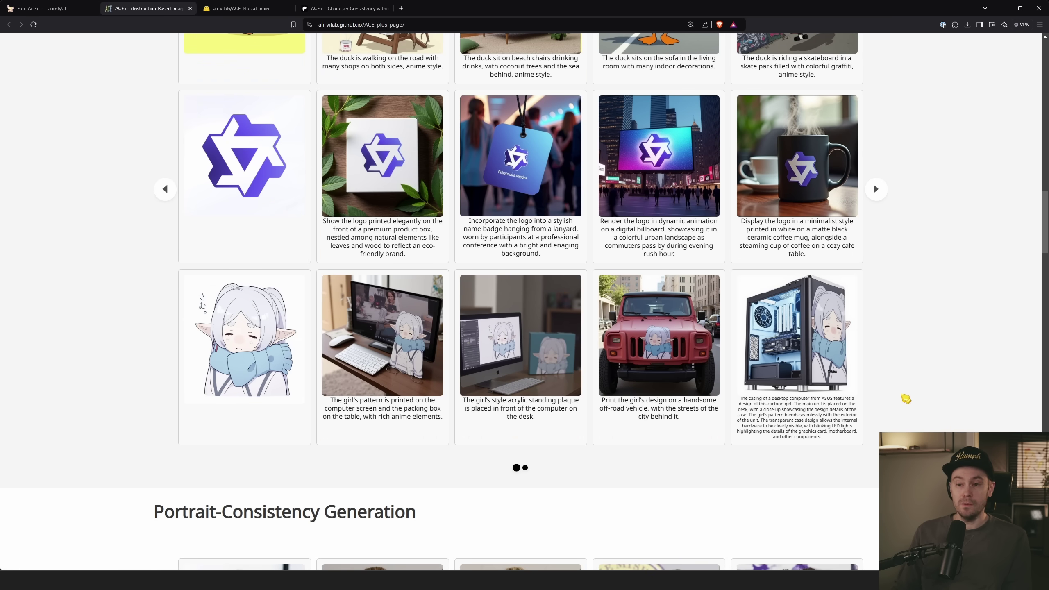
{"action": "scroll", "coordinate": [904, 398], "scroll_direction": "up", "scroll_amount": 6}
{"action": "scroll", "coordinate": [904, 398], "scroll_direction": "down", "scroll_amount": 12}
Switch to the Patreon post on ACE++ Character Consistency and compare its real and generated portraits
{"action": "left_click", "coordinate": [341, 9]}
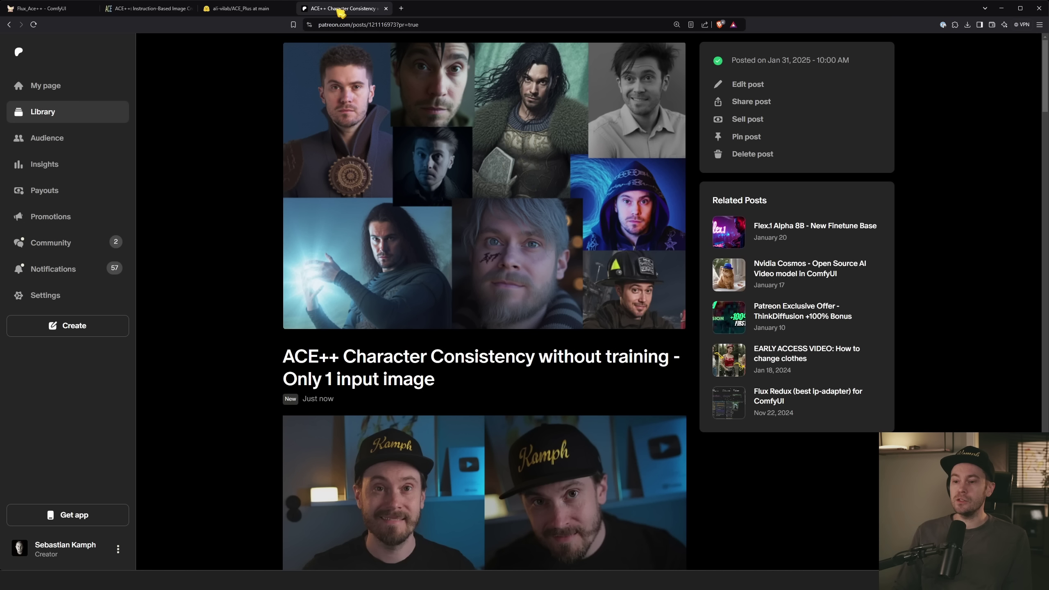
{"action": "scroll", "coordinate": [1013, 313], "scroll_direction": "down", "scroll_amount": 3}
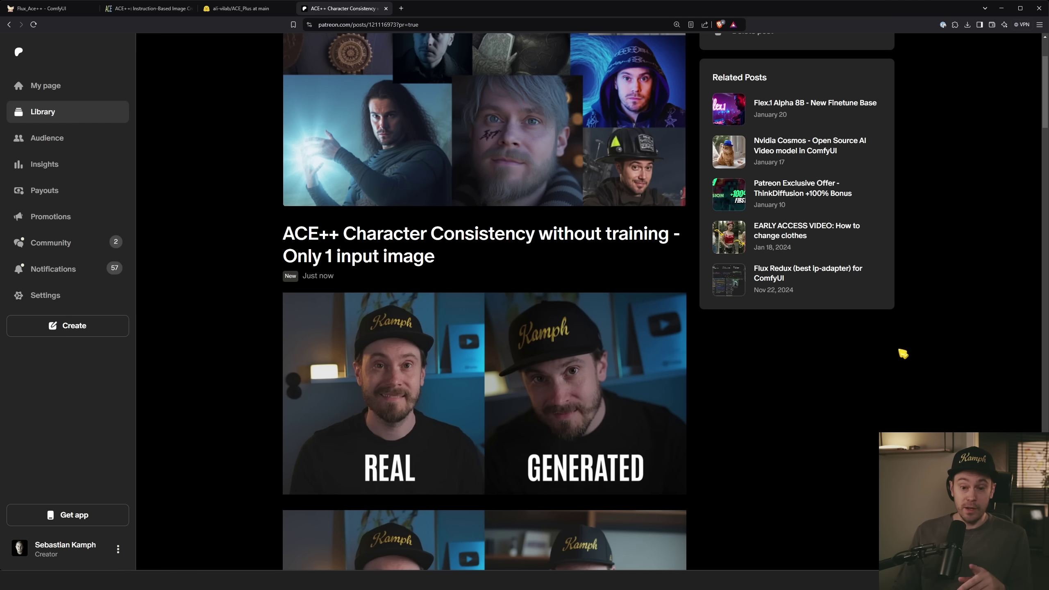
{"action": "scroll", "coordinate": [888, 353], "scroll_direction": "down", "scroll_amount": 5}
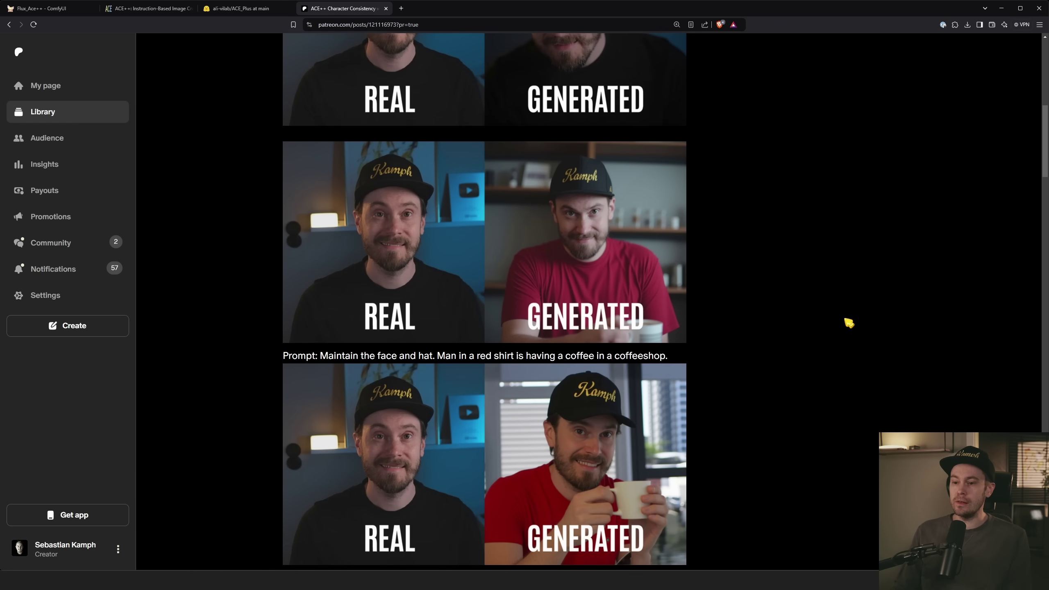
{"action": "scroll", "coordinate": [847, 326], "scroll_direction": "up", "scroll_amount": 3}
{"action": "scroll", "coordinate": [842, 343], "scroll_direction": "up", "scroll_amount": 3}
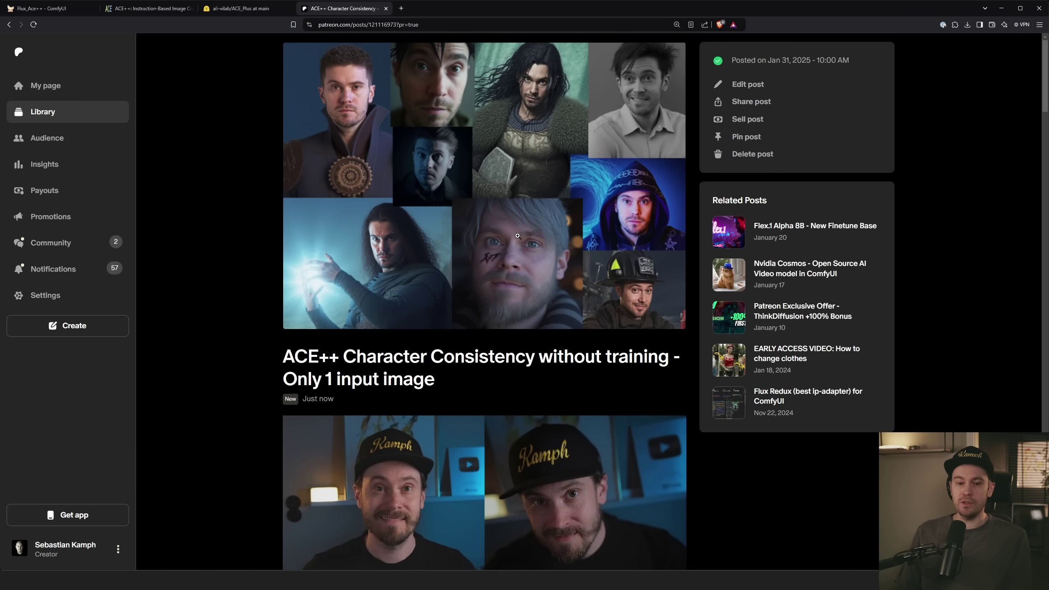
Read through the post's example prompts and installation instructions down to the attached workflow JSON file
{"action": "scroll", "coordinate": [578, 295], "scroll_direction": "down", "scroll_amount": 5}
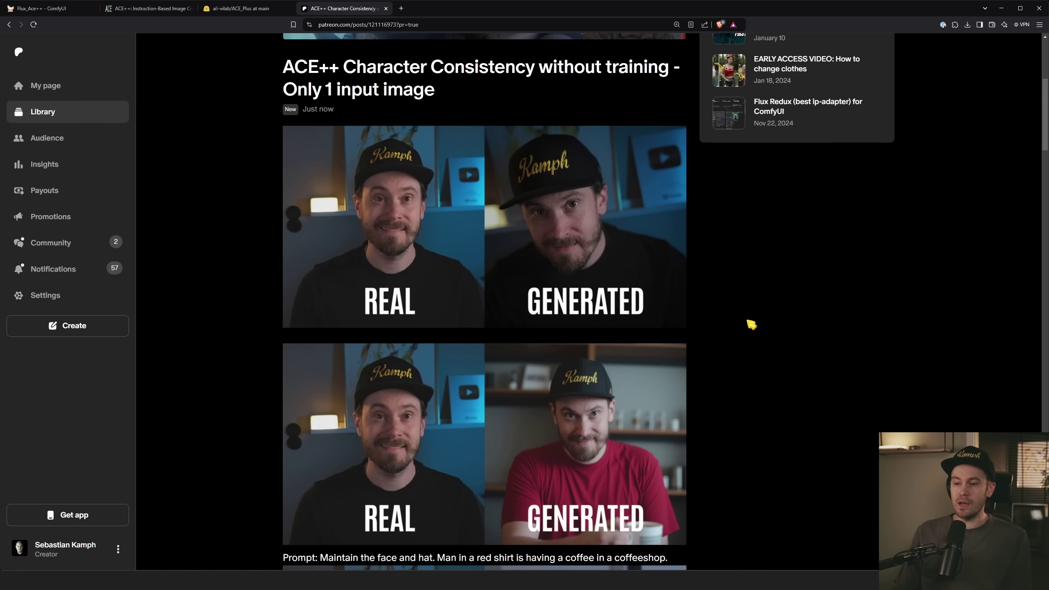
{"action": "scroll", "coordinate": [749, 364], "scroll_direction": "down", "scroll_amount": 4}
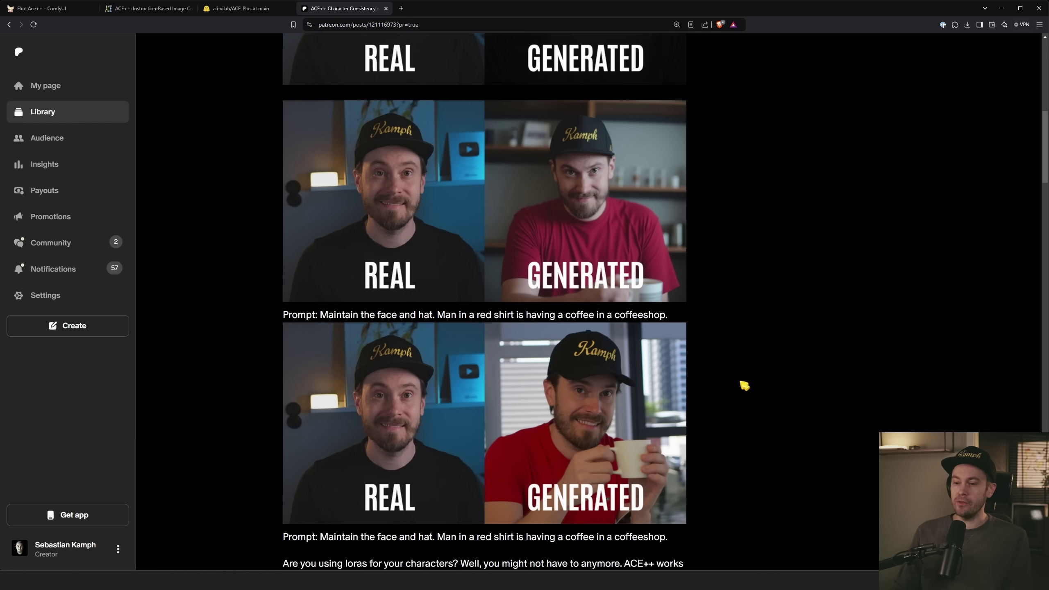
{"action": "scroll", "coordinate": [728, 364], "scroll_direction": "down", "scroll_amount": 20}
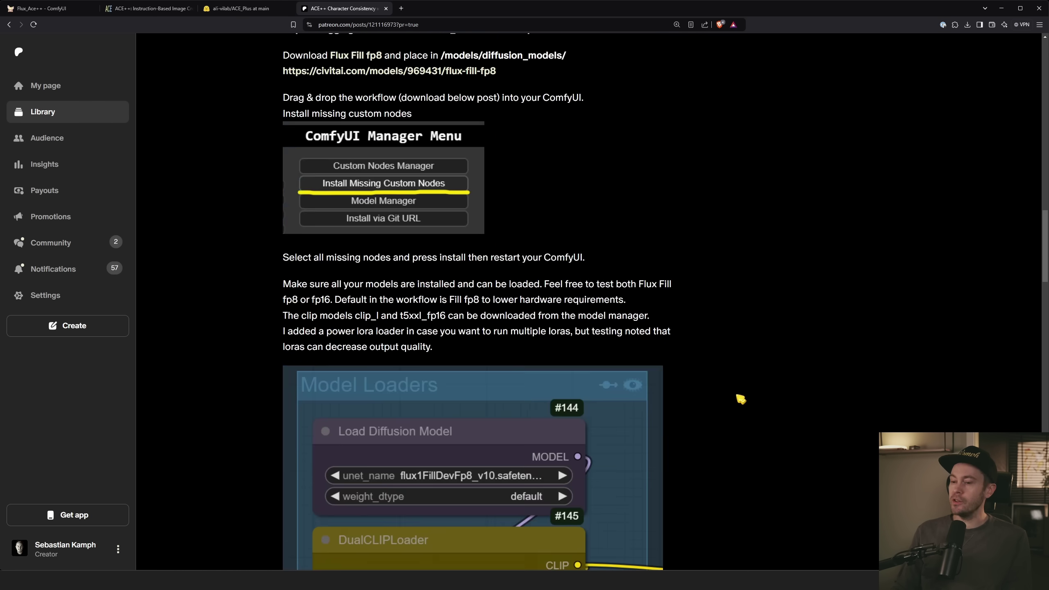
{"action": "scroll", "coordinate": [732, 388], "scroll_direction": "down", "scroll_amount": 15}
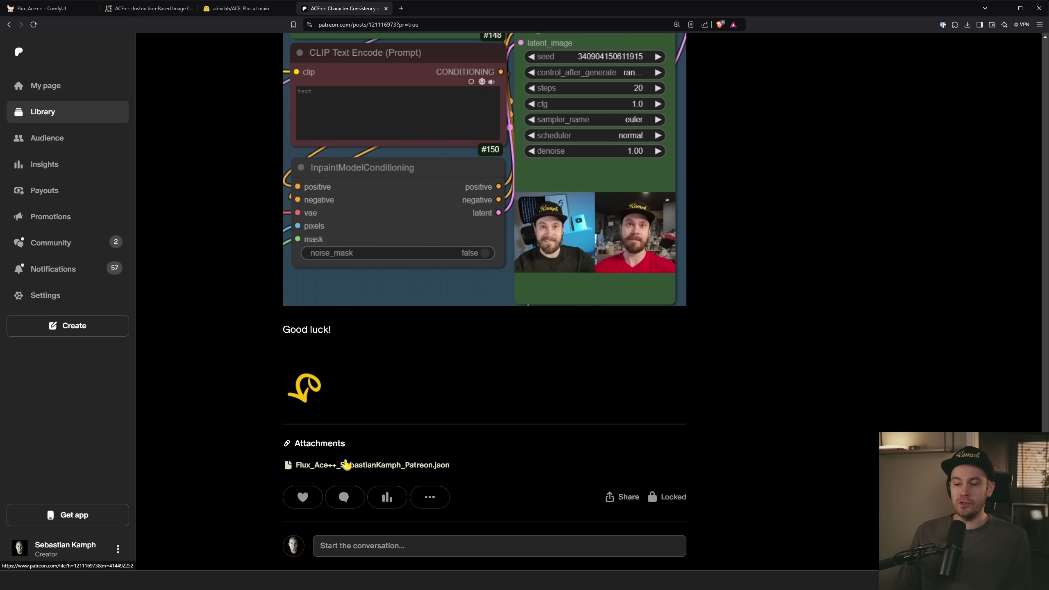
Return to the ComfyUI workflow and open Install Missing Custom Nodes from the ComfyUI Manager
{"action": "left_click", "coordinate": [41, 8]}
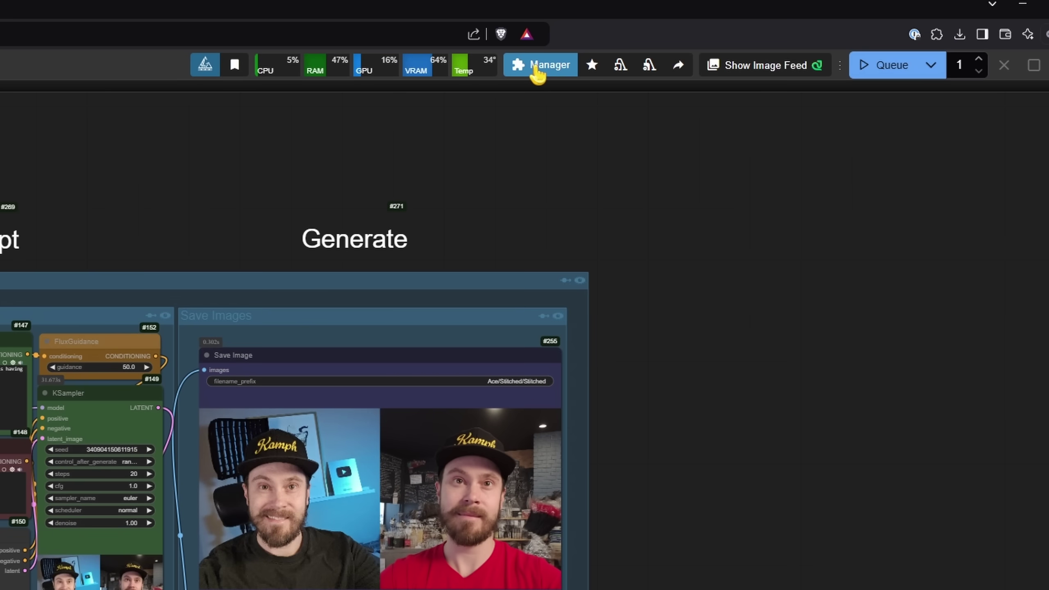
{"action": "left_click", "coordinate": [539, 66]}
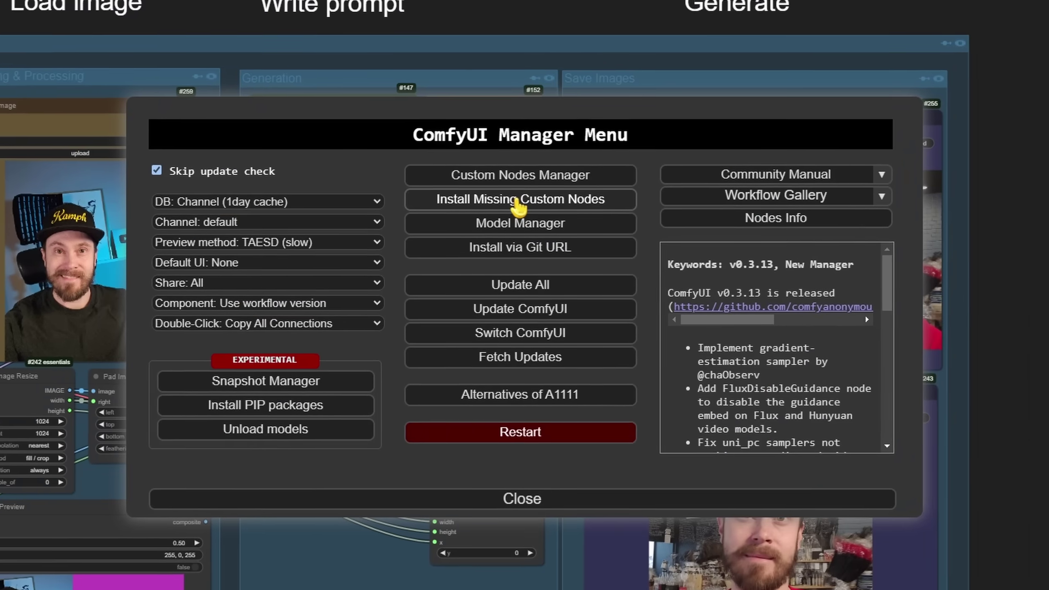
{"action": "left_click", "coordinate": [519, 202]}
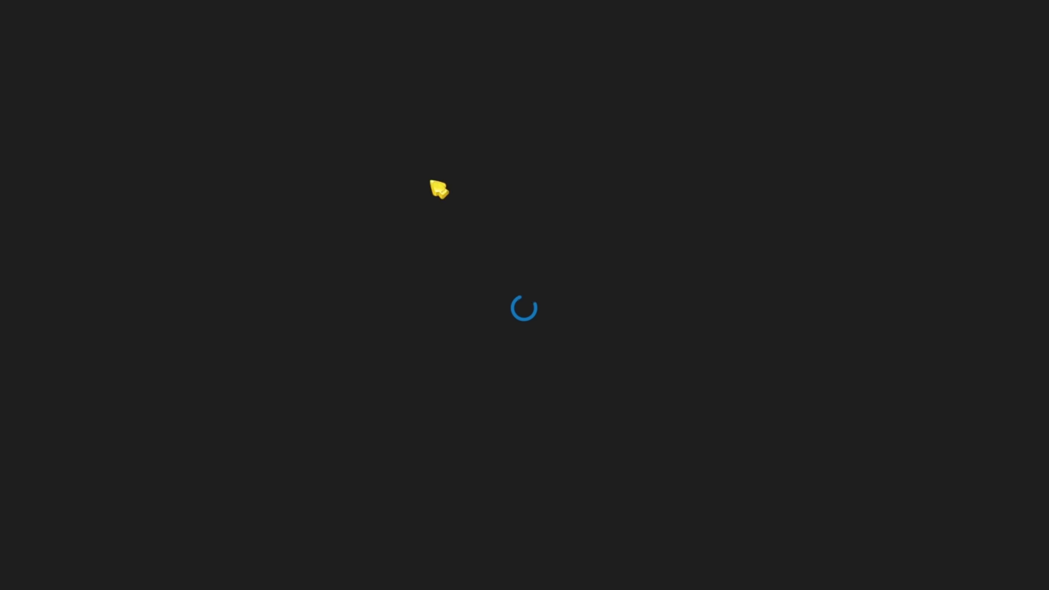
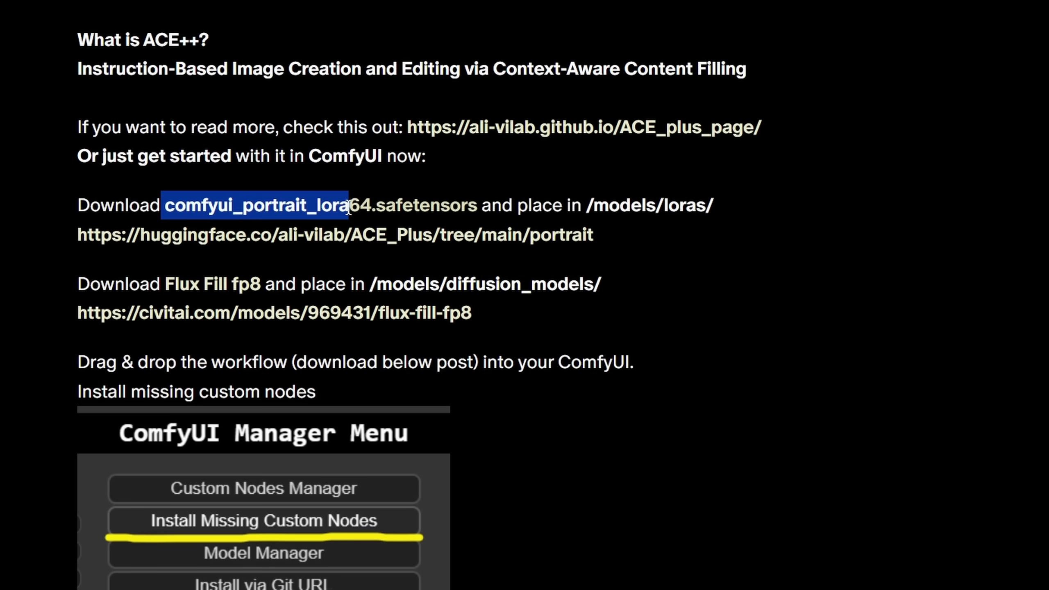
Review the download instructions for comfyui_portrait_lora64.safetensors and its /models/loras/ folder, and open the linked Hugging Face portrait page
{"action": "left_click", "coordinate": [535, 204]}
{"action": "left_click_drag", "start_coordinate": [582, 204], "coordinate": [712, 206]}
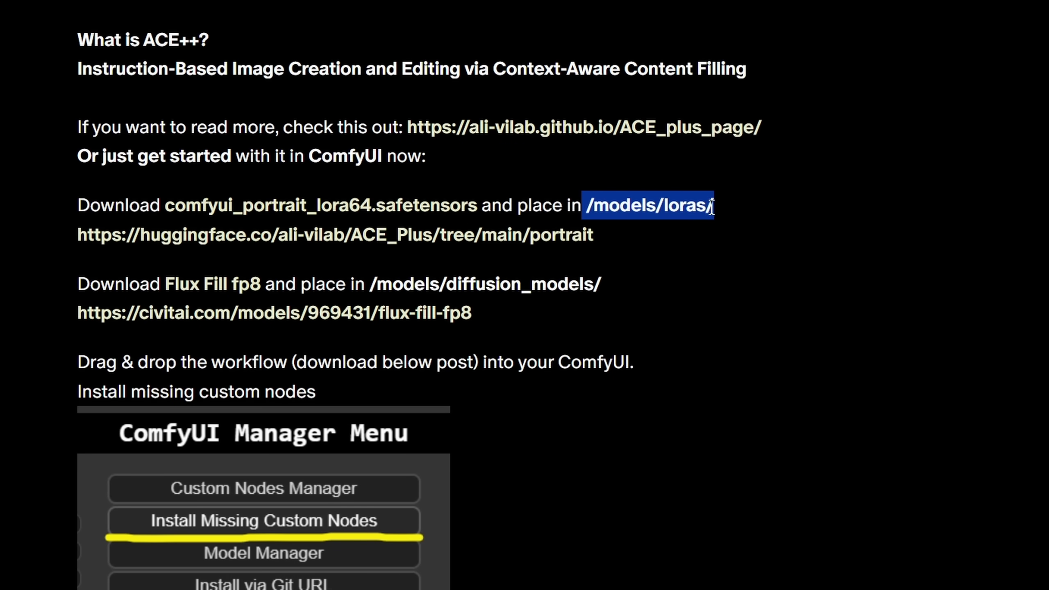
{"action": "left_click", "coordinate": [548, 209]}
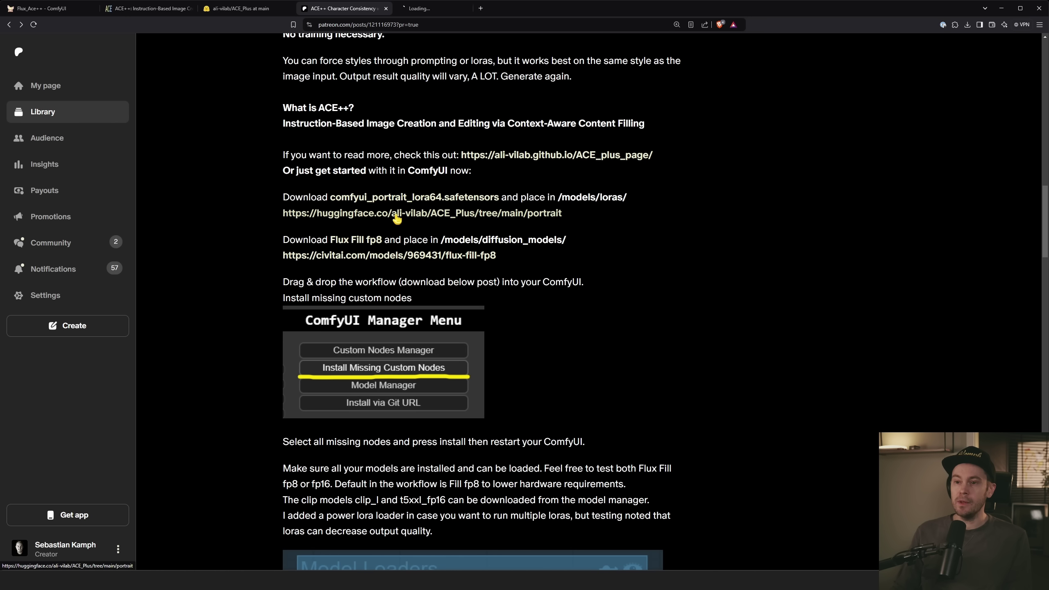
{"action": "middle_click", "coordinate": [289, 236]}
{"action": "left_click", "coordinate": [448, 9]}
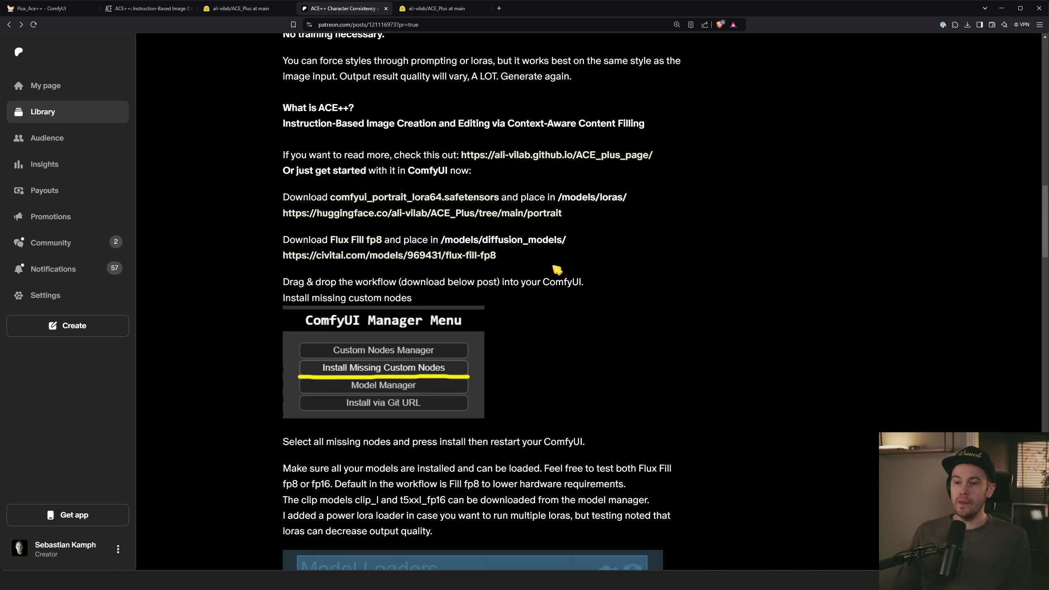
Review the Flux Fill fp8 instructions and /models/diffusion_models/ folder, check the linked Civitai page, and return to the post
{"action": "scroll", "coordinate": [553, 273], "scroll_direction": "down", "scroll_amount": 1}
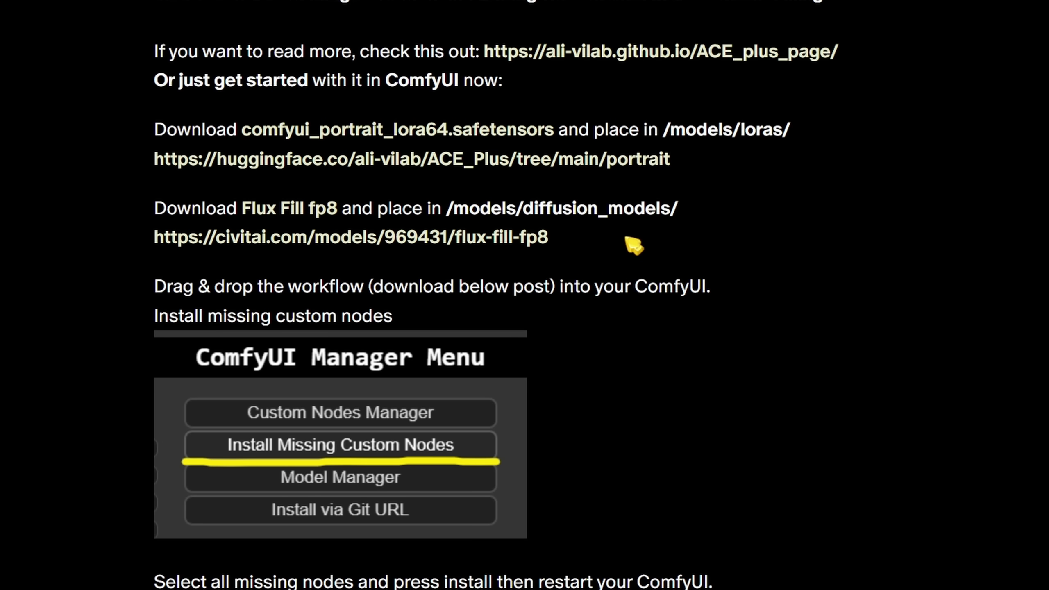
{"action": "left_click_drag", "start_coordinate": [446, 209], "coordinate": [677, 215]}
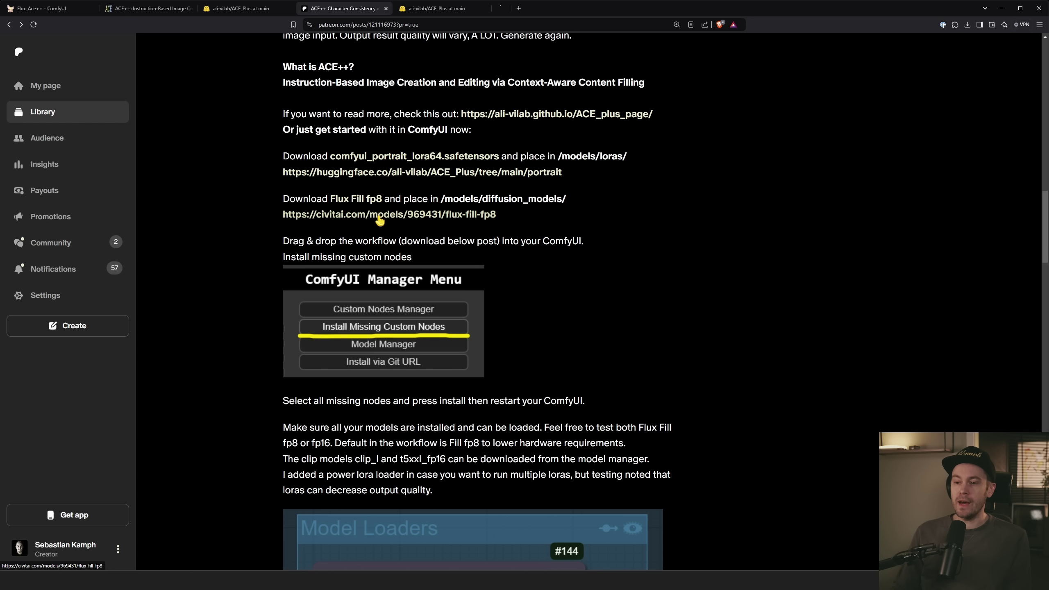
{"action": "left_click", "coordinate": [342, 239]}
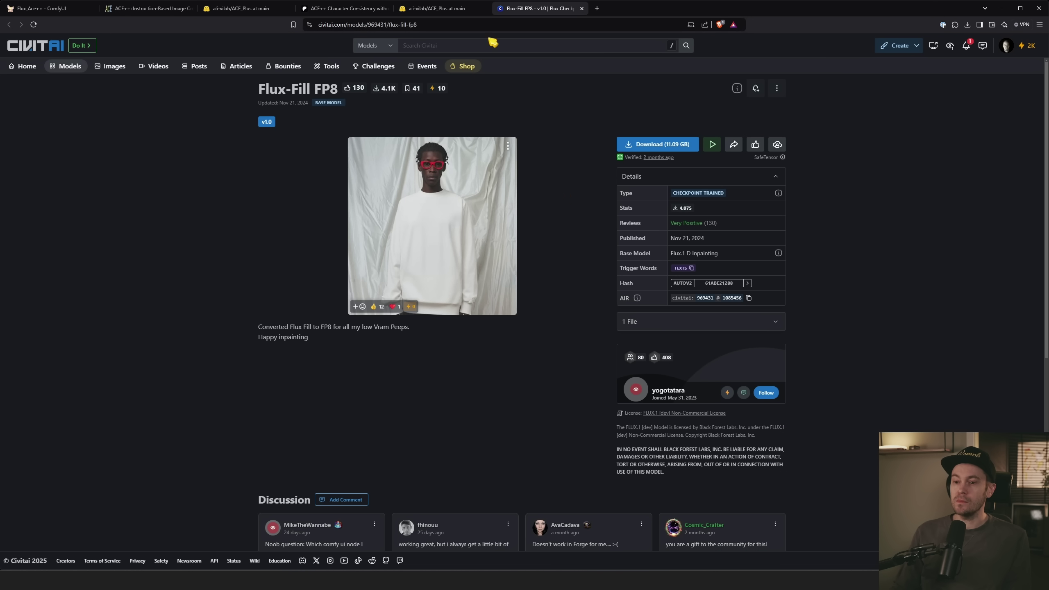
{"action": "left_click", "coordinate": [543, 7]}
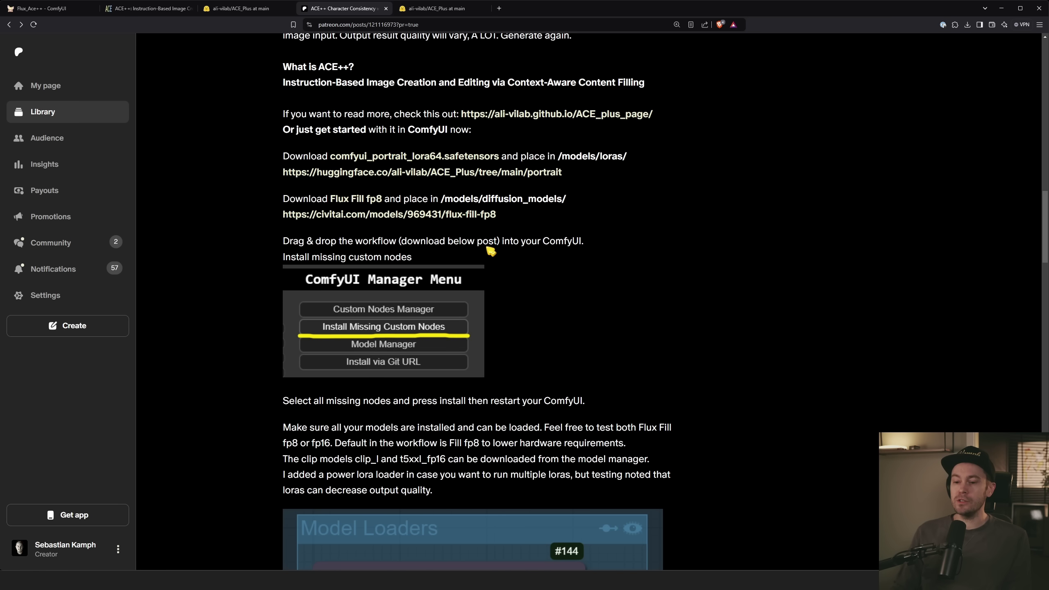
Switch back to the Flux_Ace++ workflow in ComfyUI and examine the two clip models set in the DualCLIPLoader node
{"action": "left_click", "coordinate": [52, 9]}
{"action": "left_click_drag", "start_coordinate": [153, 104], "coordinate": [397, 108]}
{"action": "scroll", "coordinate": [395, 267], "scroll_direction": "up", "scroll_amount": 12}
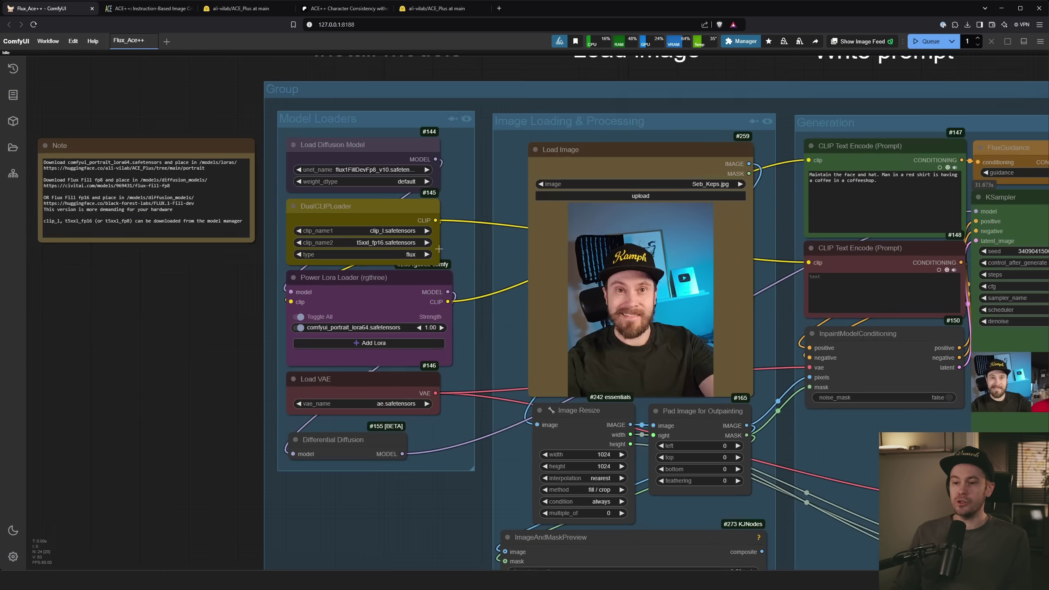
{"action": "scroll", "coordinate": [343, 168], "scroll_direction": "up", "scroll_amount": 4}
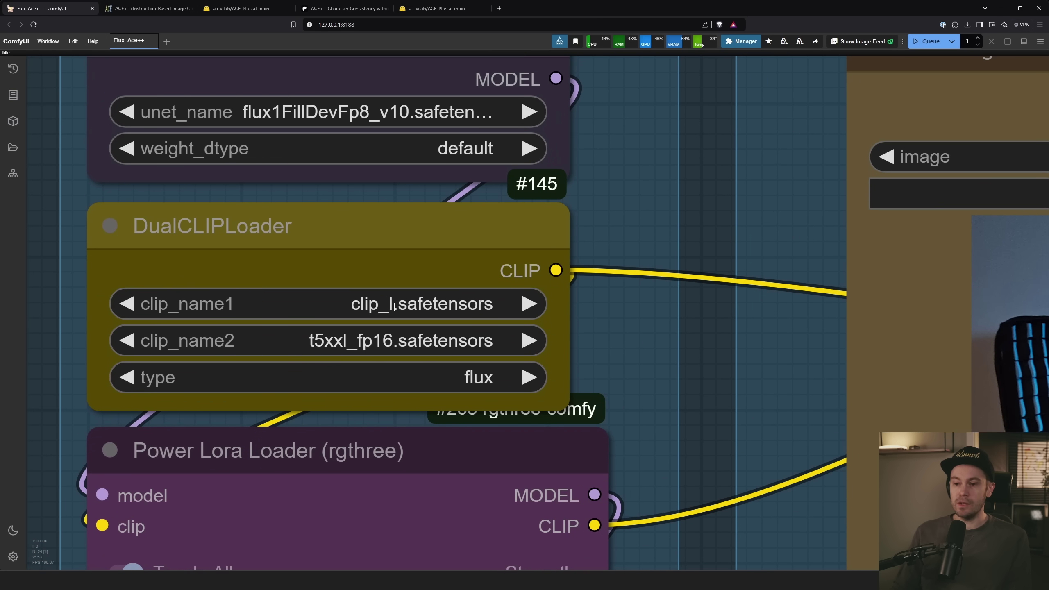
{"action": "scroll", "coordinate": [355, 360], "scroll_direction": "up", "scroll_amount": 2}
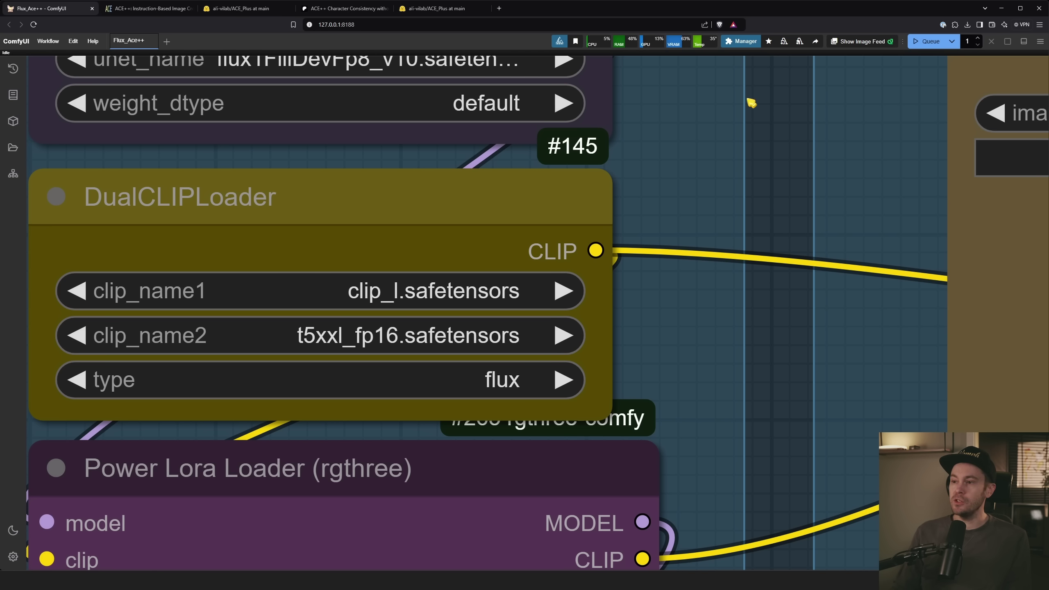
Open the Model Manager from the ComfyUI Manager and search it for clip_l
{"action": "left_click", "coordinate": [735, 44]}
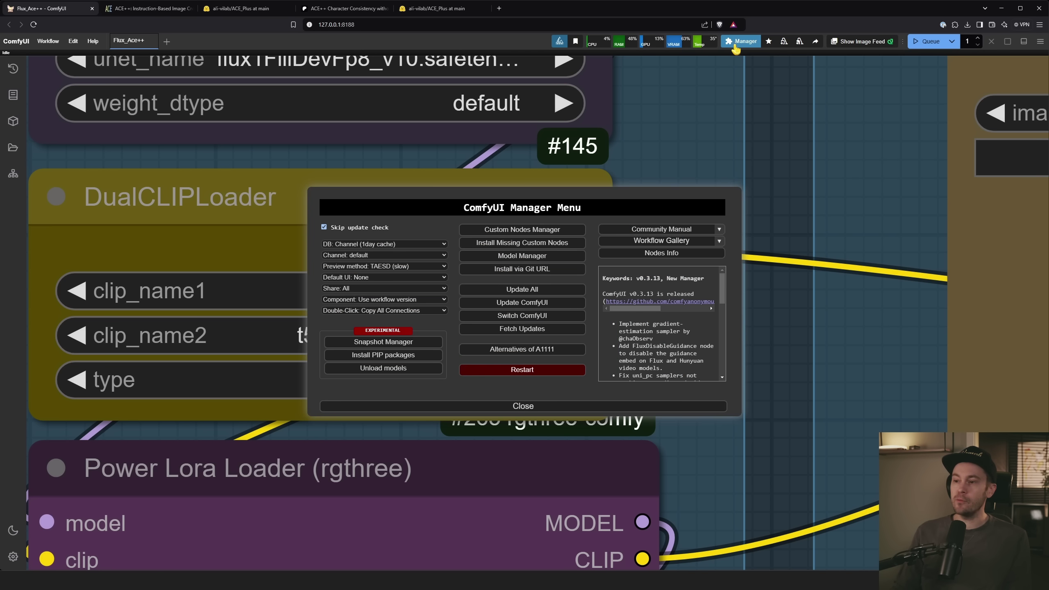
{"action": "left_click", "coordinate": [520, 257]}
{"action": "left_click", "coordinate": [373, 106]}
{"action": "type", "text": "clip_l"}
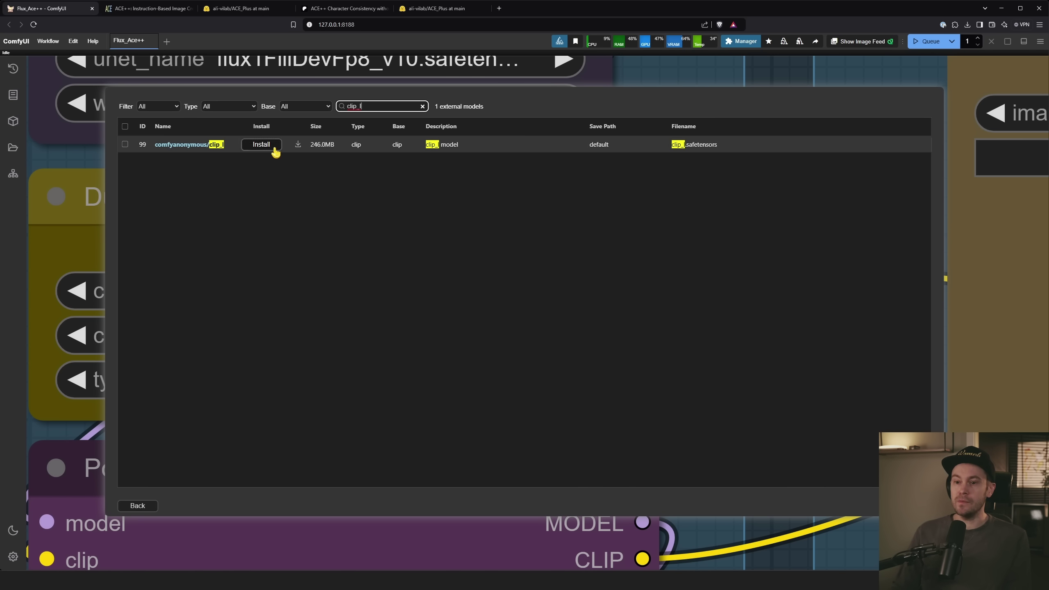
Search the Model Manager for t5xxl and the ae.safetensors VAE, and go back to the workflow
{"action": "key", "text": "BackSpace"}
{"action": "key", "text": "BackSpace"}
{"action": "key", "text": "BackSpace"}
{"action": "key", "text": "BackSpace"}
{"action": "key", "text": "BackSpace"}
{"action": "key", "text": "BackSpace"}
{"action": "type", "text": "t5xxl"}
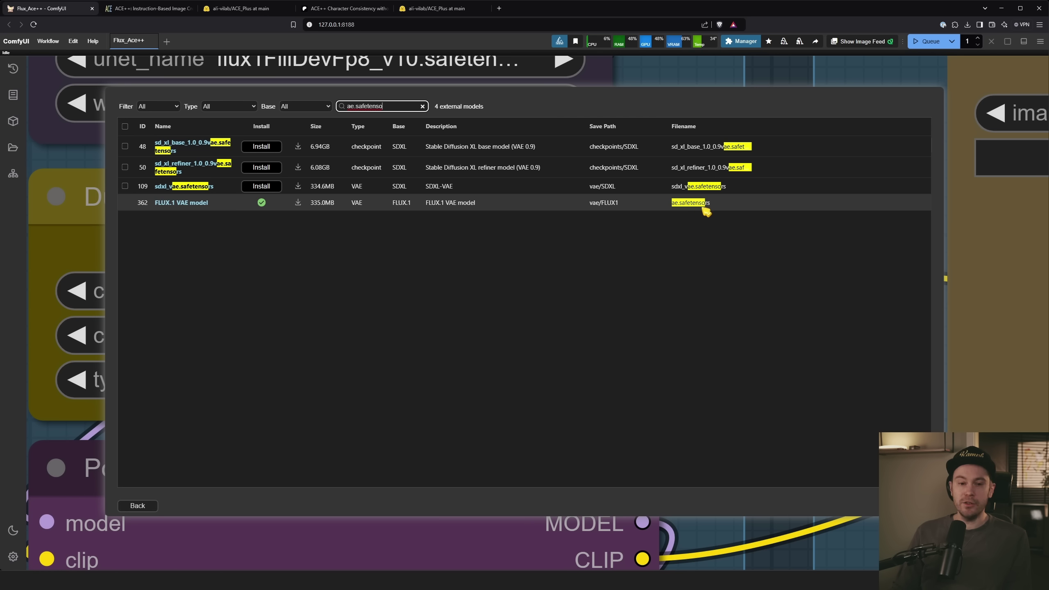
{"action": "left_click", "coordinate": [147, 507]}
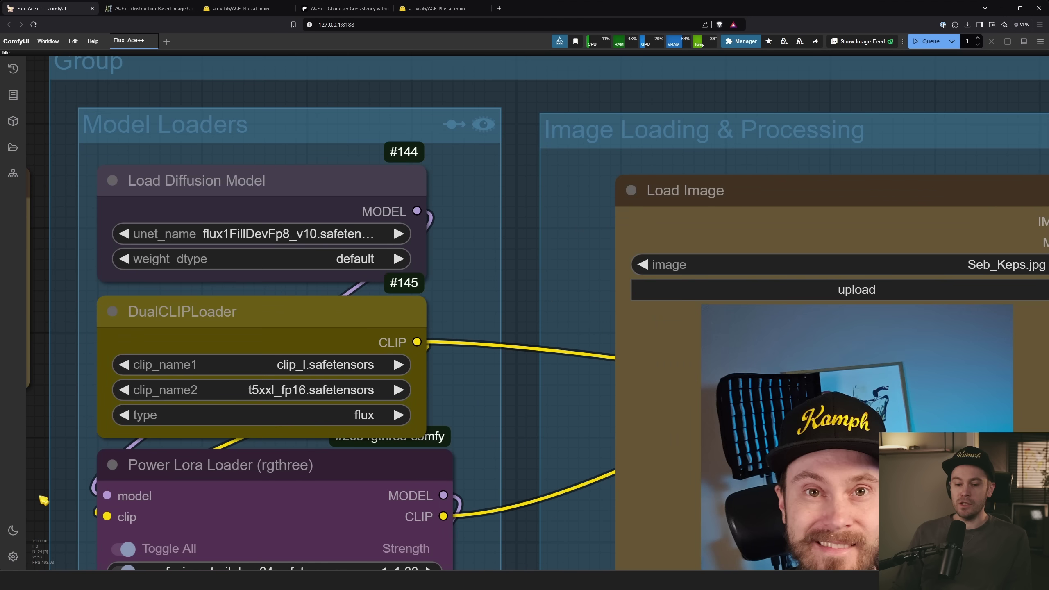
Examine the model names in the Load VAE and Power Lora Loader nodes, and return to the workflow overview
{"action": "scroll", "coordinate": [61, 475], "scroll_direction": "down", "scroll_amount": 10}
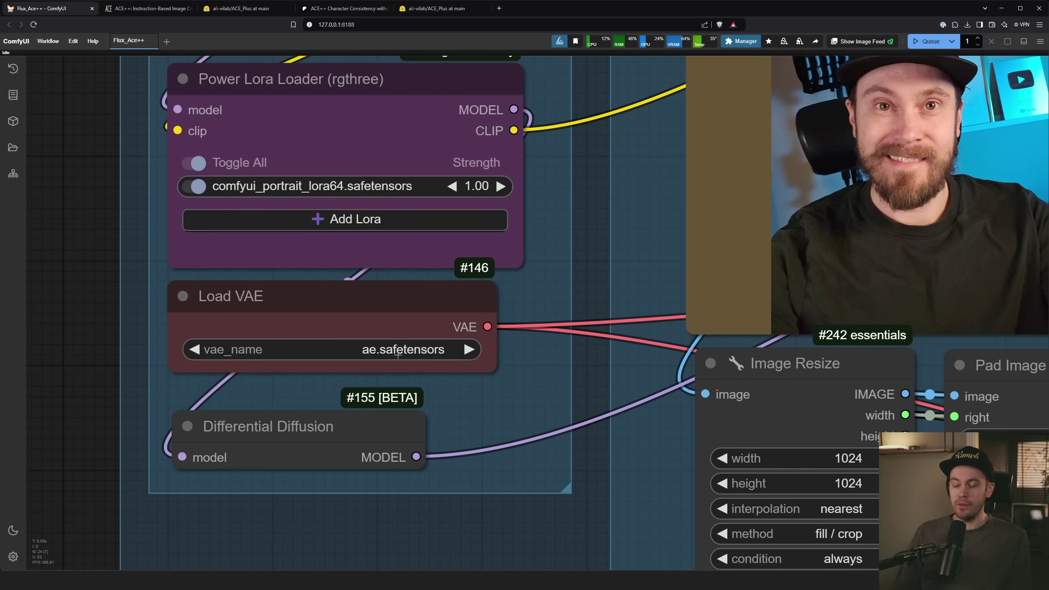
{"action": "scroll", "coordinate": [247, 177], "scroll_direction": "up", "scroll_amount": 4}
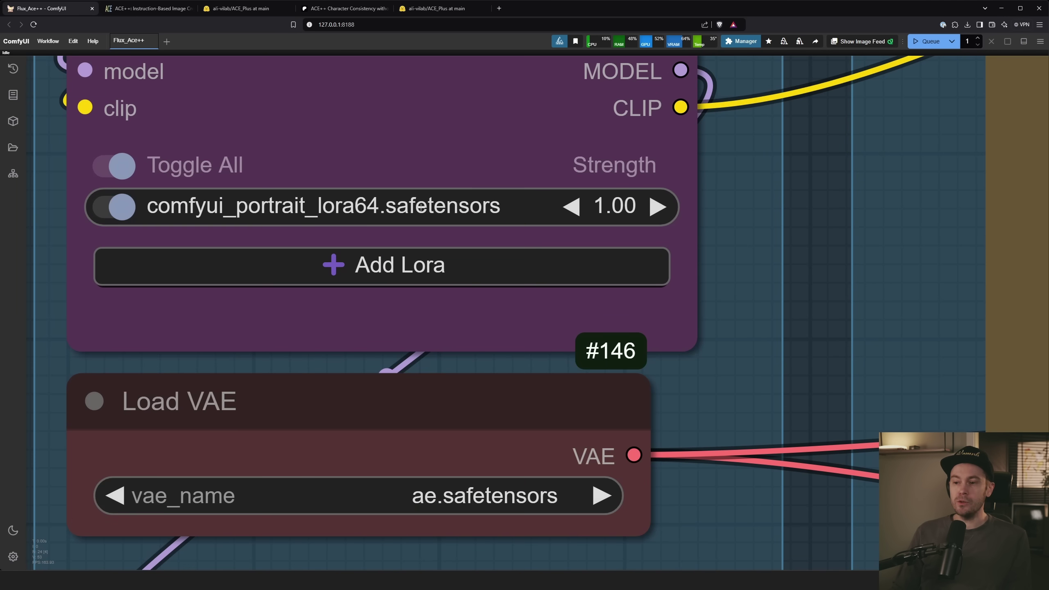
{"action": "scroll", "coordinate": [336, 216], "scroll_direction": "down", "scroll_amount": 10}
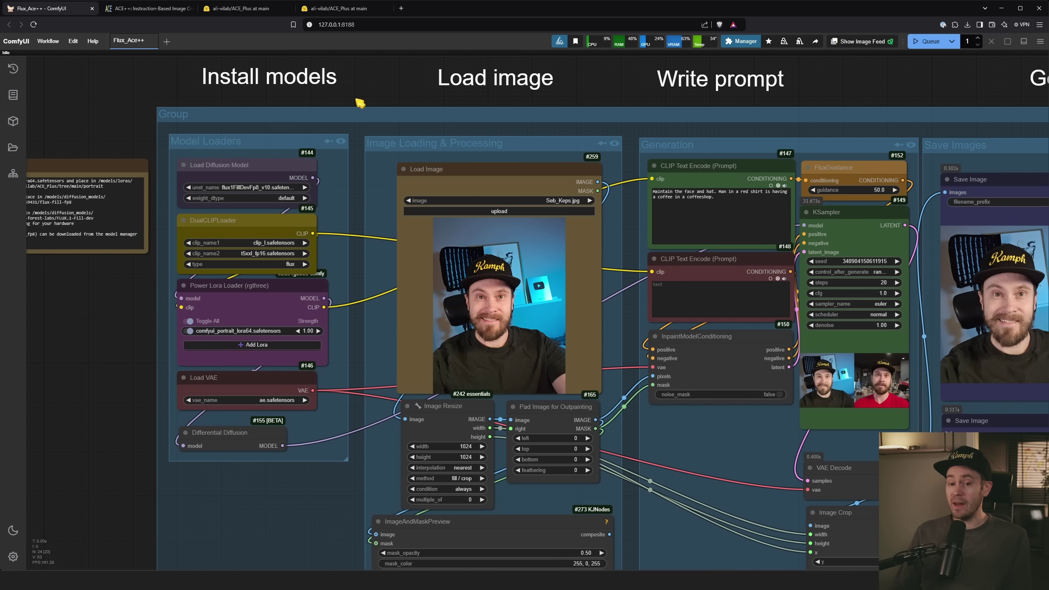
{"action": "left_click_drag", "start_coordinate": [398, 94], "coordinate": [291, 89]}
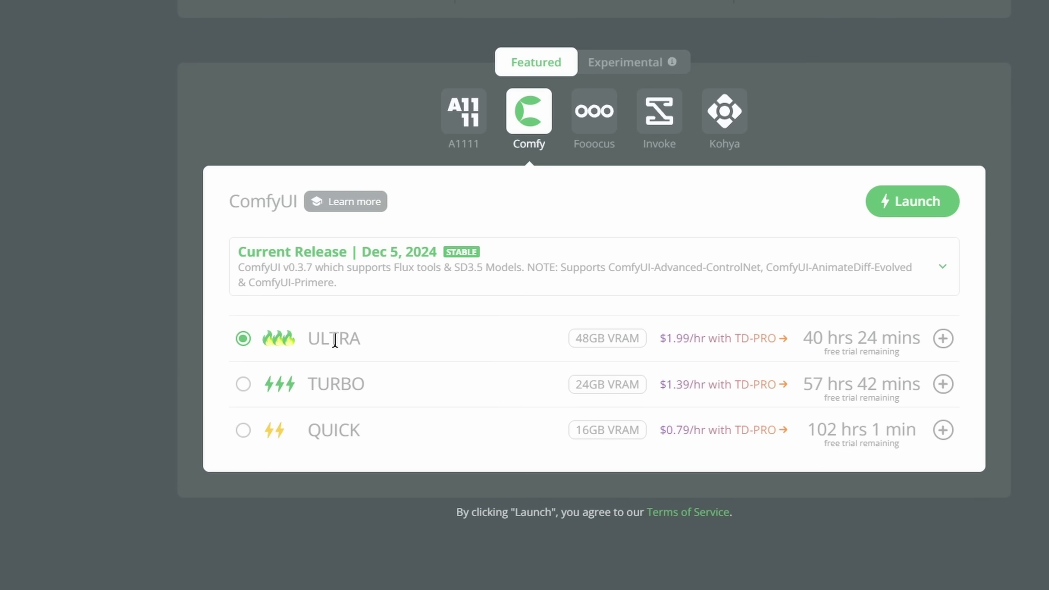
On the cloud launch page, select the ComfyUI Beta Release of Jan 28, 2025 and launch it on the ULTRA 48GB VRAM machine
{"action": "left_click_drag", "start_coordinate": [575, 338], "coordinate": [629, 338]}
{"action": "left_click", "coordinate": [615, 341]}
{"action": "left_click", "coordinate": [323, 265]}
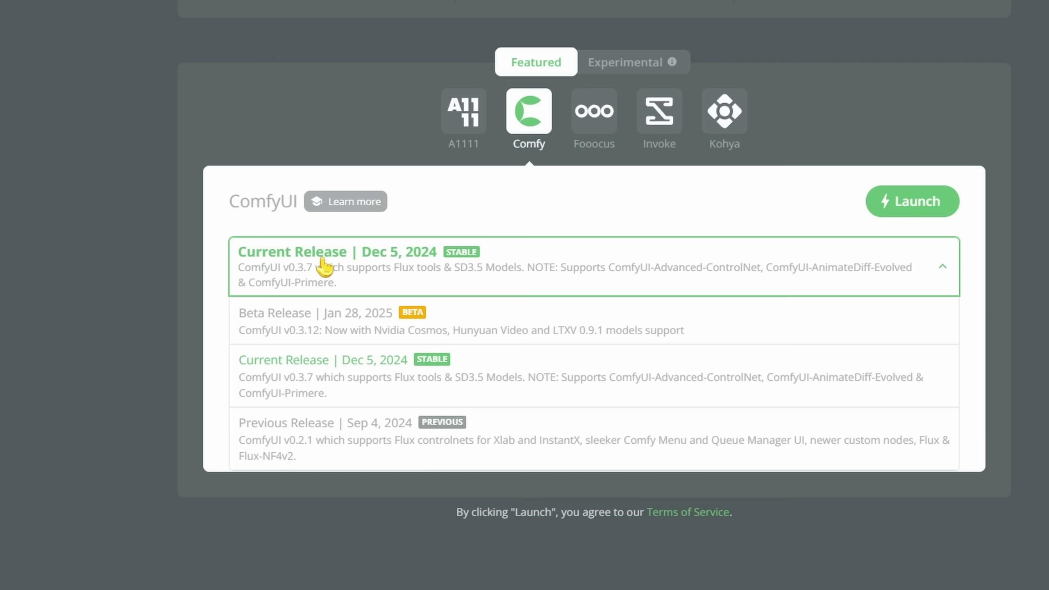
{"action": "left_click", "coordinate": [365, 320]}
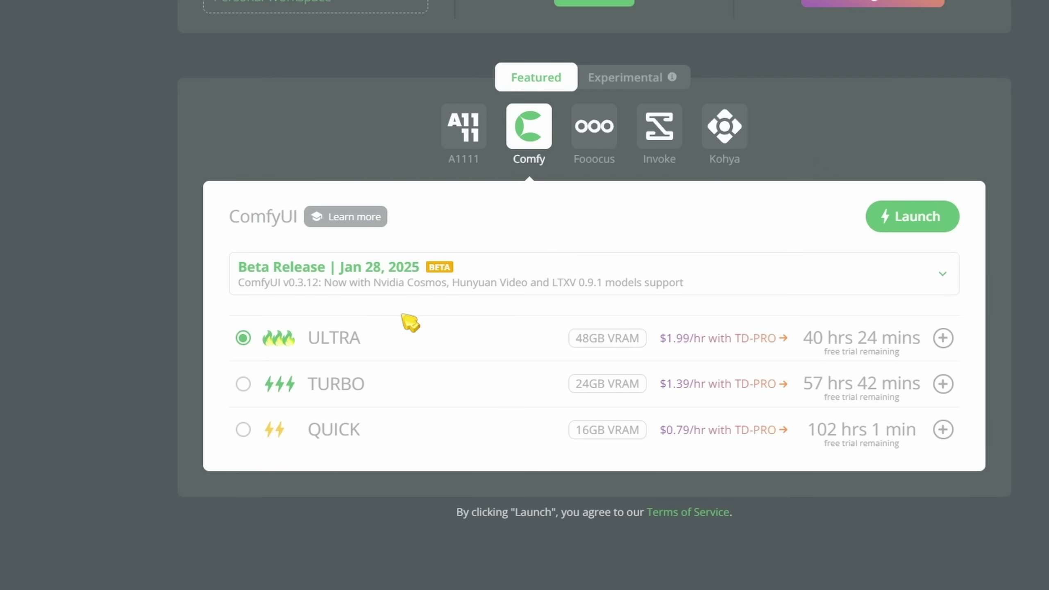
{"action": "left_click", "coordinate": [912, 219]}
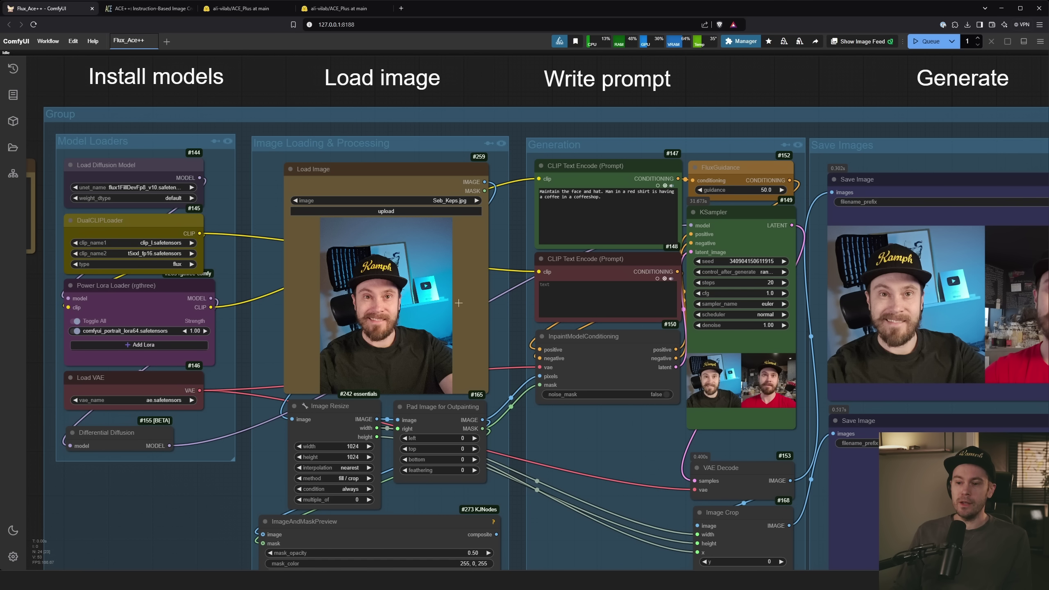
Inspect the Load Image, Image Resize and Pad Image for Outpainting nodes and the masked area in ImageAndMaskPreview
{"action": "scroll", "coordinate": [458, 303], "scroll_direction": "up", "scroll_amount": 8}
{"action": "scroll", "coordinate": [319, 271], "scroll_direction": "down", "scroll_amount": 6}
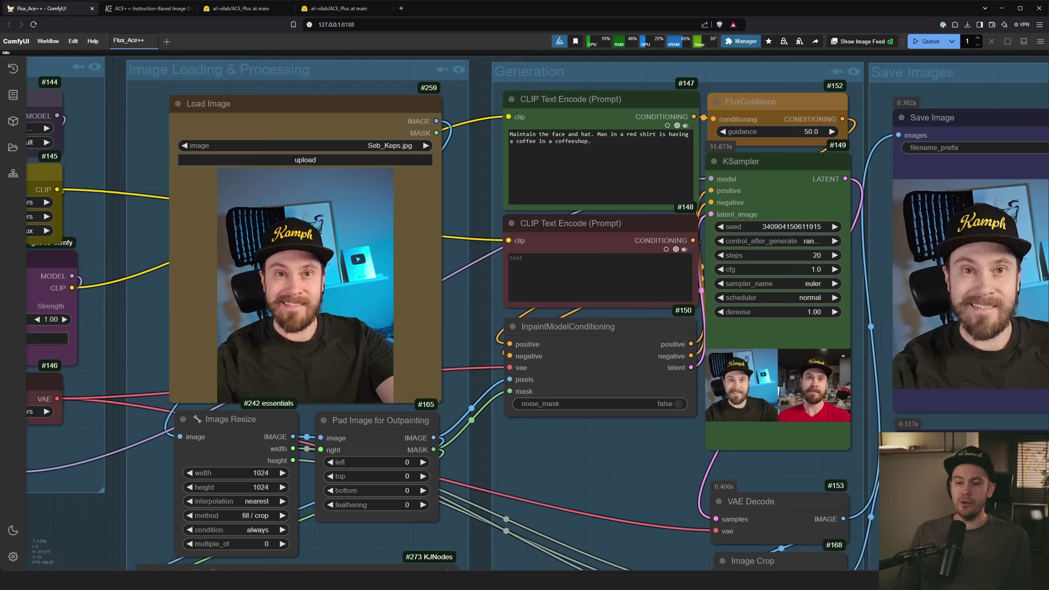
{"action": "left_click_drag", "start_coordinate": [111, 529], "coordinate": [118, 335]}
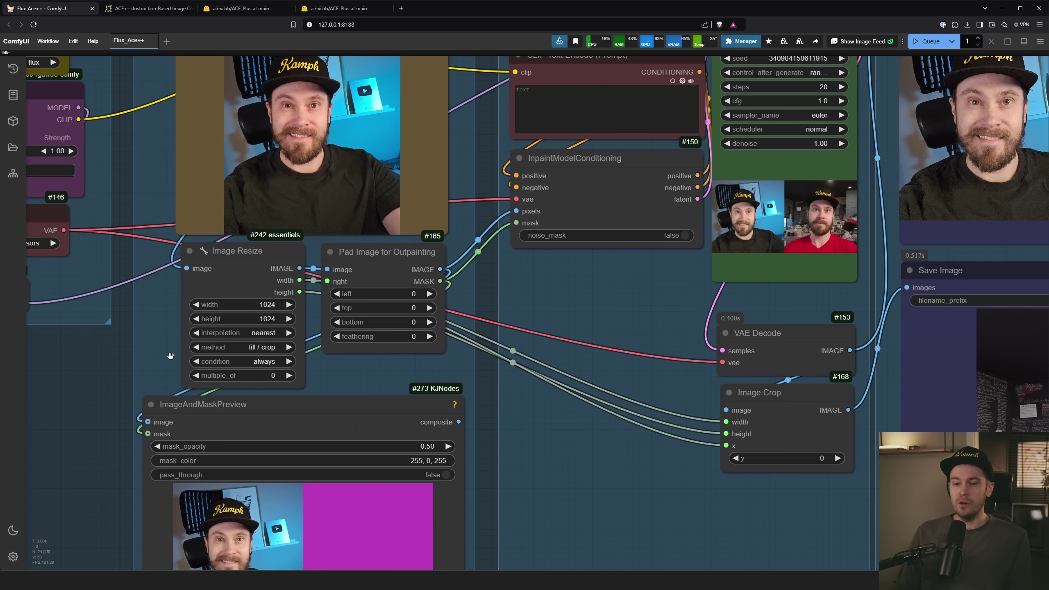
{"action": "scroll", "coordinate": [230, 343], "scroll_direction": "up", "scroll_amount": 8}
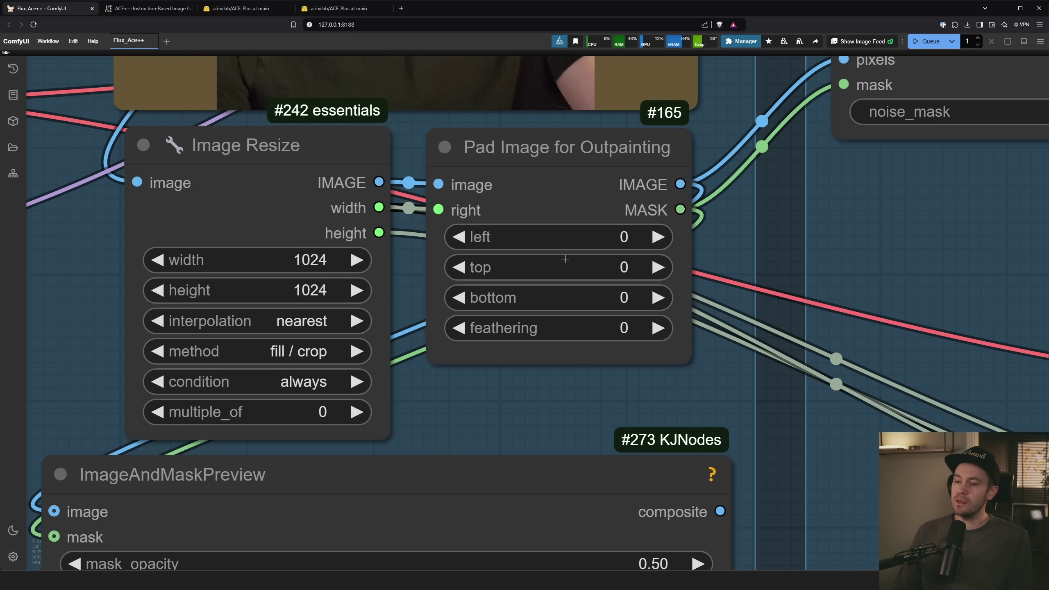
{"action": "scroll", "coordinate": [564, 259], "scroll_direction": "down", "scroll_amount": 4}
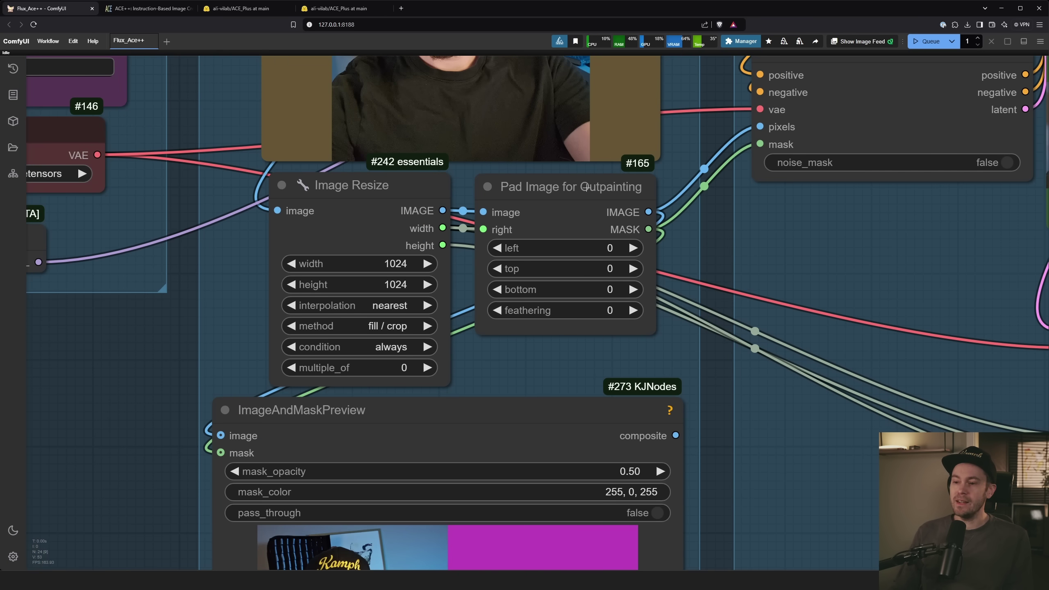
{"action": "scroll", "coordinate": [559, 190], "scroll_direction": "down", "scroll_amount": 5}
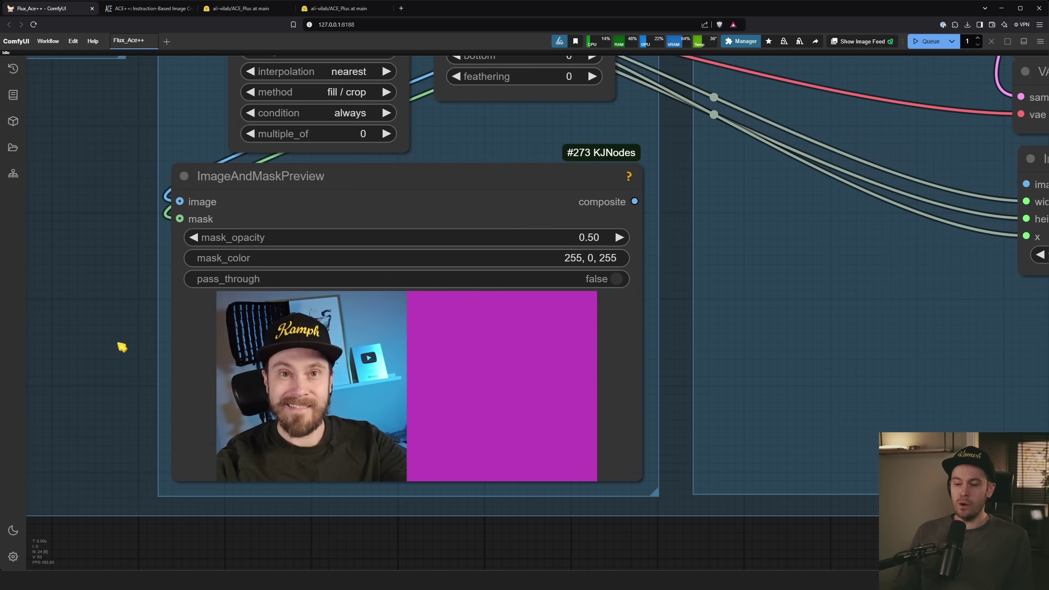
{"action": "scroll", "coordinate": [260, 365], "scroll_direction": "up", "scroll_amount": 2}
{"action": "scroll", "coordinate": [261, 366], "scroll_direction": "up", "scroll_amount": 2}
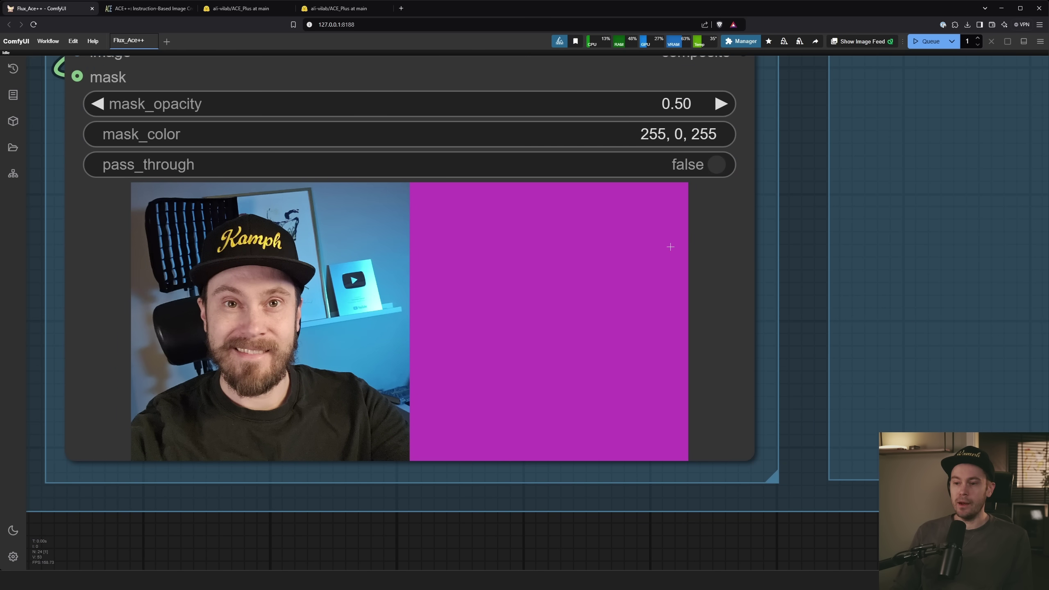
Compare the input portrait with the generated one in the stitched Save Image node, and review the cropped output and connected nodes
{"action": "scroll", "coordinate": [669, 247], "scroll_direction": "down", "scroll_amount": 5}
{"action": "scroll", "coordinate": [772, 253], "scroll_direction": "up", "scroll_amount": 6}
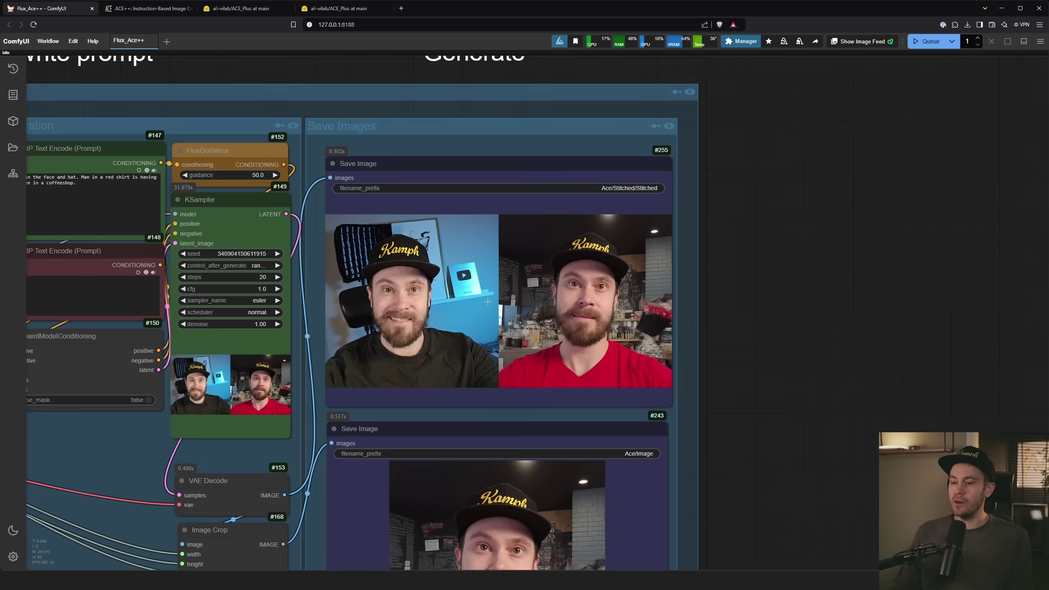
{"action": "scroll", "coordinate": [488, 302], "scroll_direction": "up", "scroll_amount": 8}
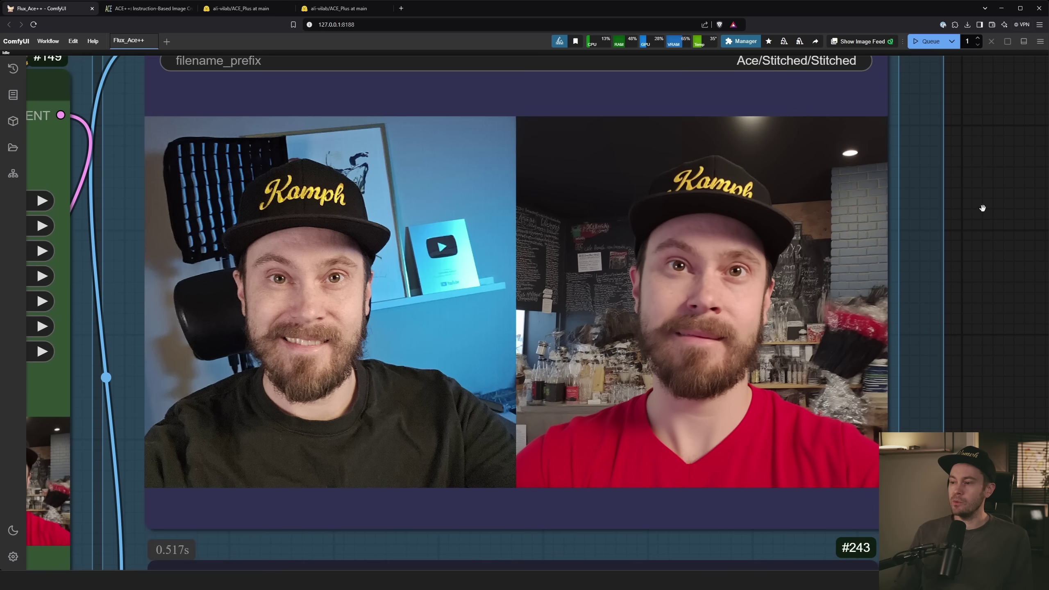
{"action": "left_click_drag", "start_coordinate": [184, 154], "coordinate": [155, 162]}
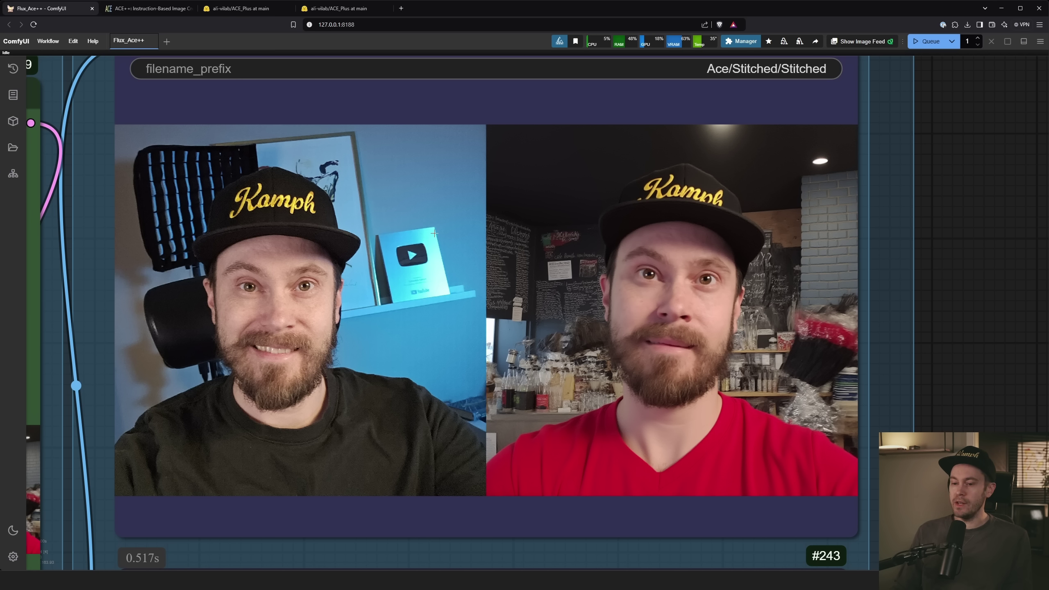
{"action": "scroll", "coordinate": [442, 293], "scroll_direction": "down", "scroll_amount": 3}
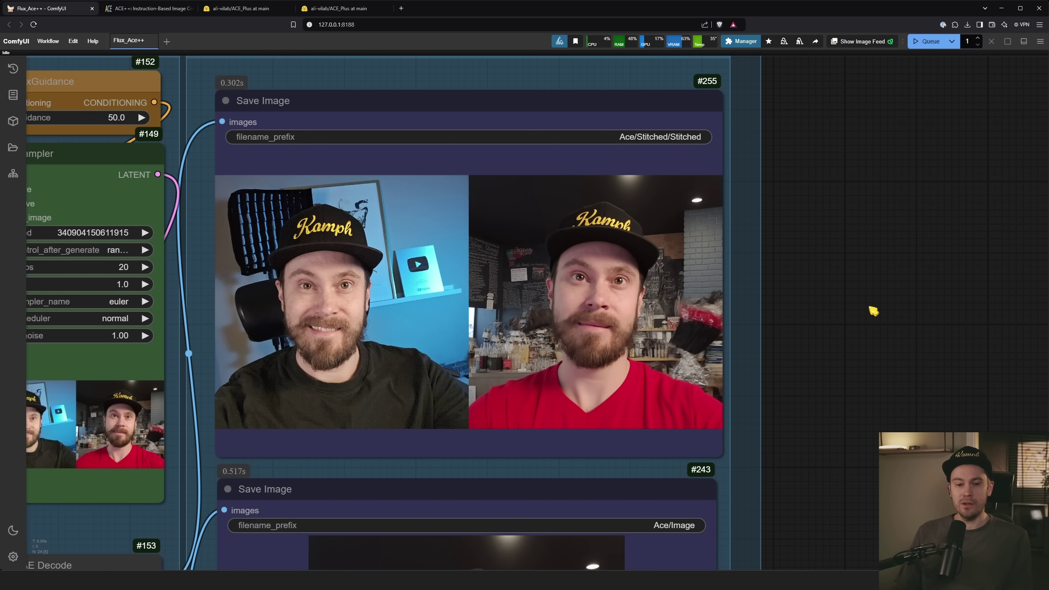
{"action": "scroll", "coordinate": [851, 350], "scroll_direction": "down", "scroll_amount": 3}
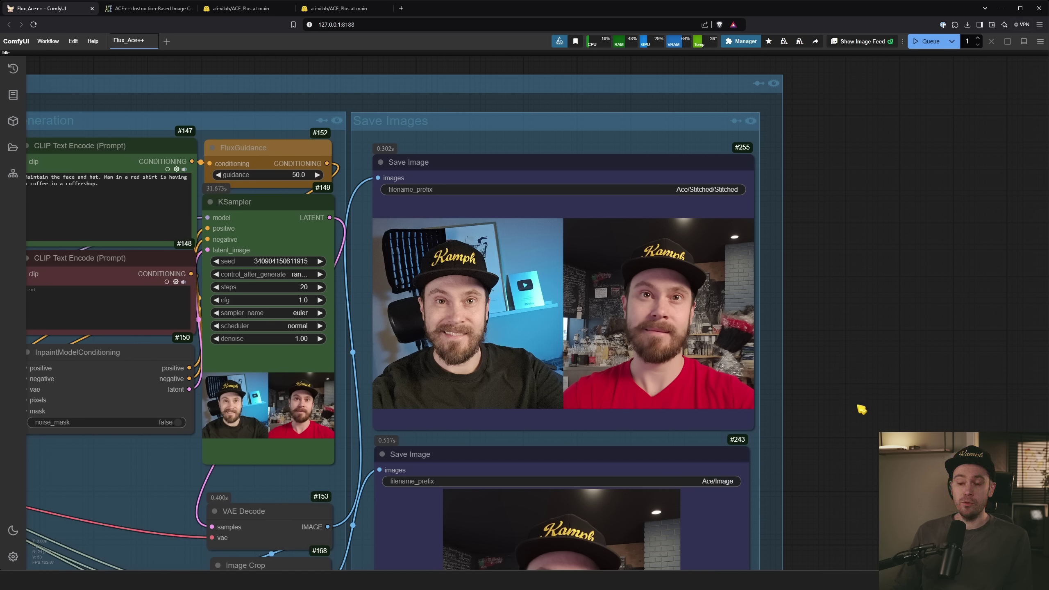
{"action": "scroll", "coordinate": [854, 442], "scroll_direction": "down", "scroll_amount": 3}
{"action": "left_click_drag", "start_coordinate": [853, 462], "coordinate": [949, 295]}
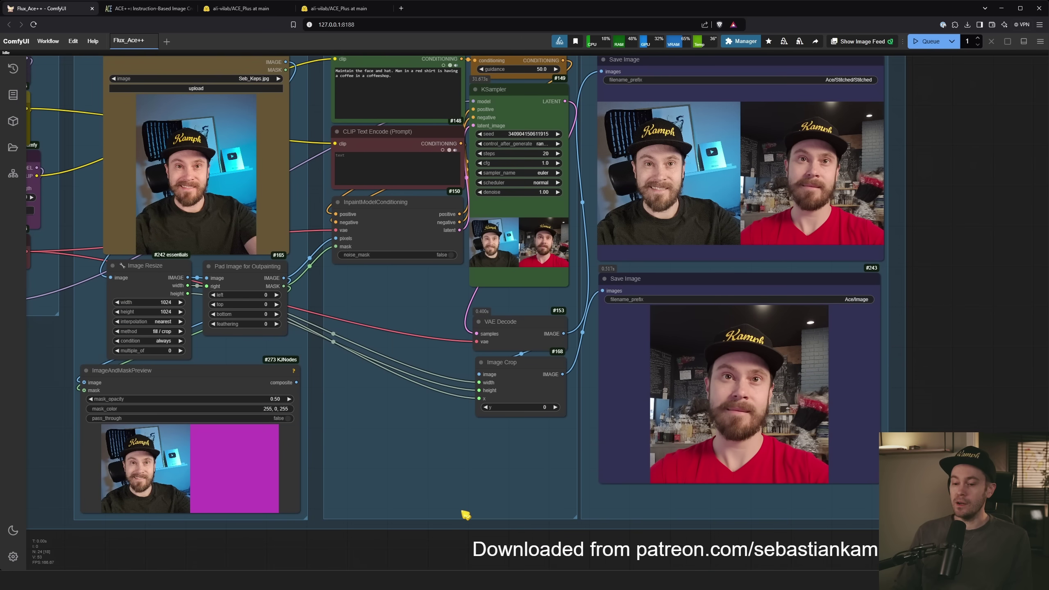
{"action": "left_click_drag", "start_coordinate": [330, 544], "coordinate": [454, 539]}
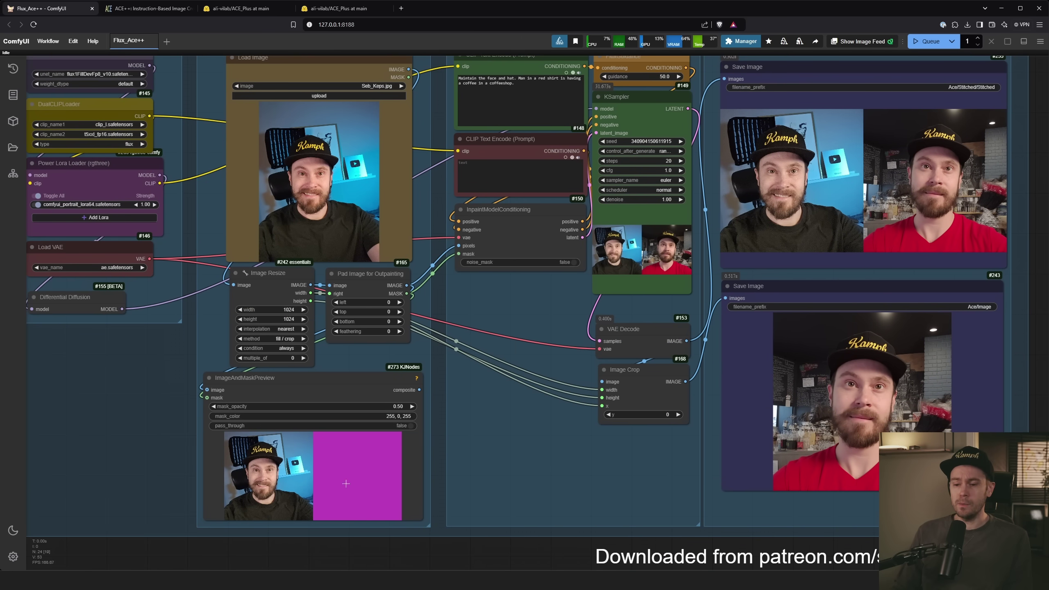
Inspect the masked half beside the input portrait in the ImageAndMaskPreview node
{"action": "scroll", "coordinate": [346, 483], "scroll_direction": "up", "scroll_amount": 8}
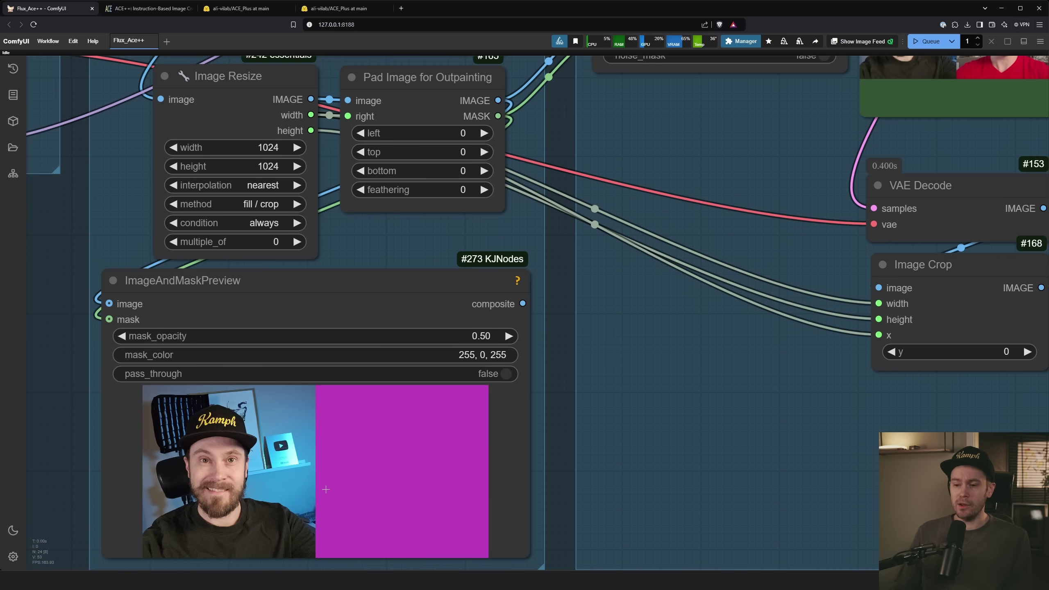
{"action": "scroll", "coordinate": [326, 489], "scroll_direction": "down", "scroll_amount": 1}
{"action": "scroll", "coordinate": [329, 487], "scroll_direction": "up", "scroll_amount": 4}
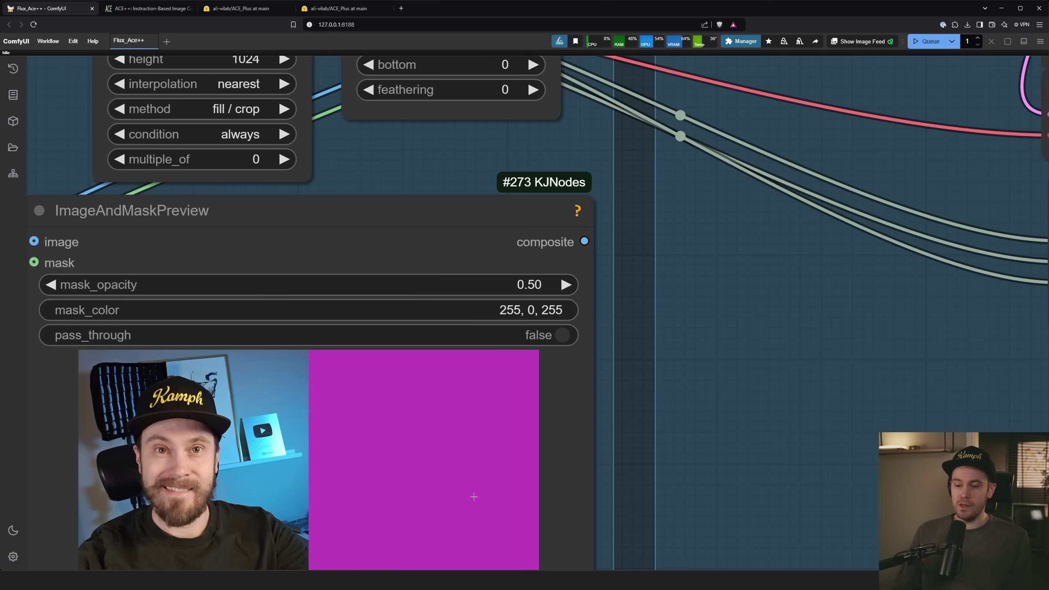
{"action": "scroll", "coordinate": [431, 441], "scroll_direction": "down", "scroll_amount": 6}
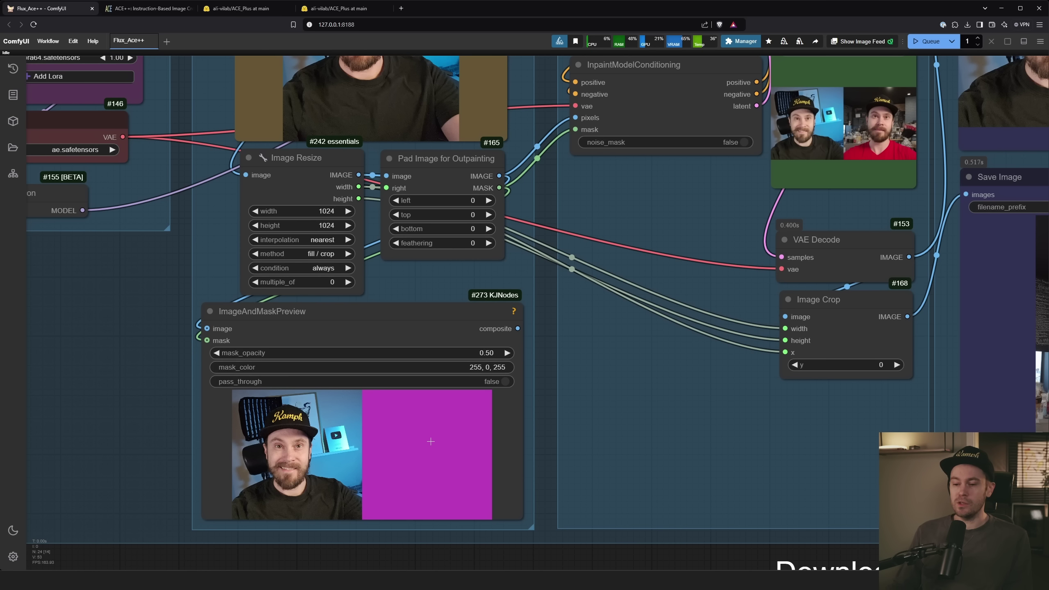
Read the positive and negative prompts in the two CLIP Text Encode nodes of the Generation group
{"action": "scroll", "coordinate": [454, 432], "scroll_direction": "up", "scroll_amount": 8}
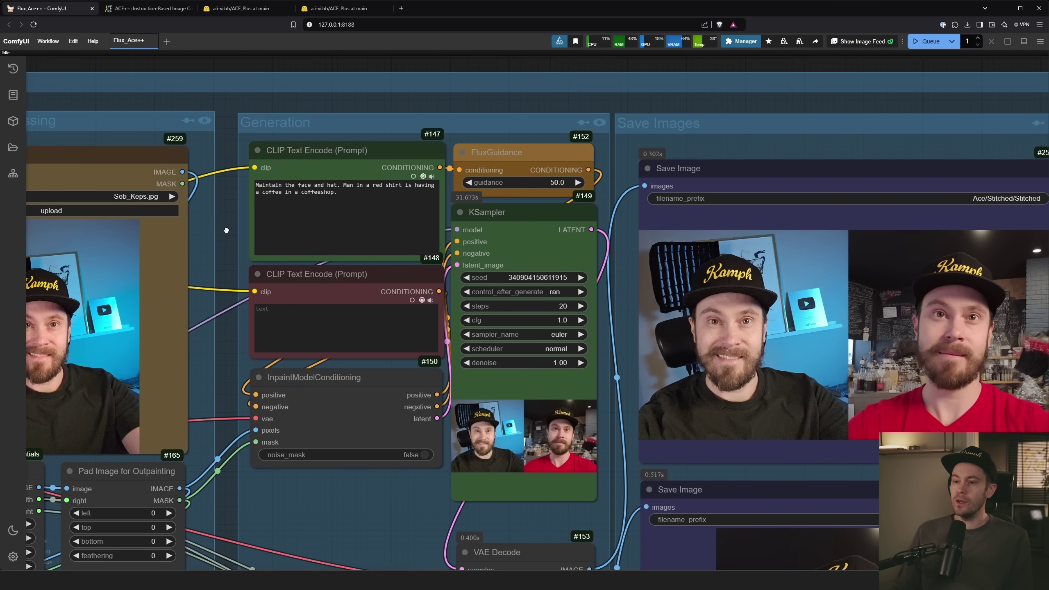
{"action": "scroll", "coordinate": [326, 137], "scroll_direction": "up", "scroll_amount": 4}
{"action": "scroll", "coordinate": [318, 139], "scroll_direction": "up", "scroll_amount": 2}
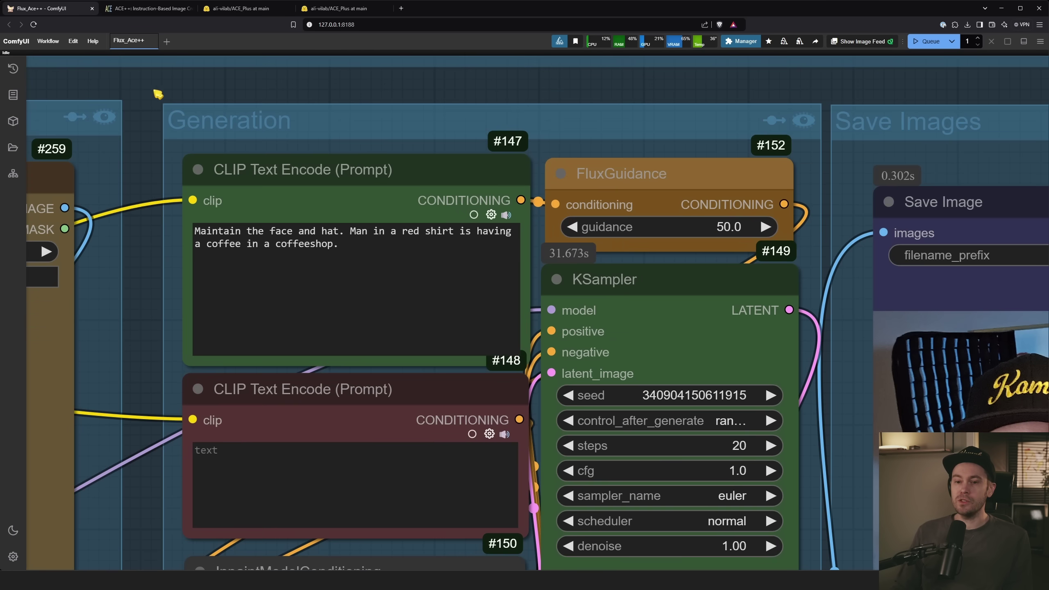
{"action": "scroll", "coordinate": [141, 99], "scroll_direction": "right", "scroll_amount": 2}
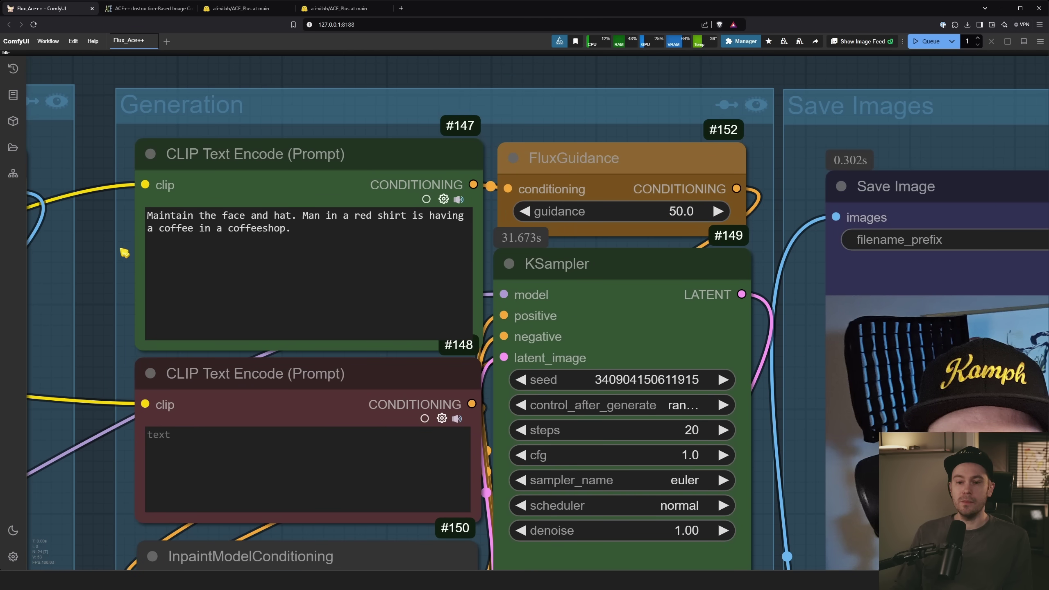
{"action": "scroll", "coordinate": [85, 277], "scroll_direction": "right", "scroll_amount": 2}
{"action": "scroll", "coordinate": [85, 278], "scroll_direction": "up", "scroll_amount": 1}
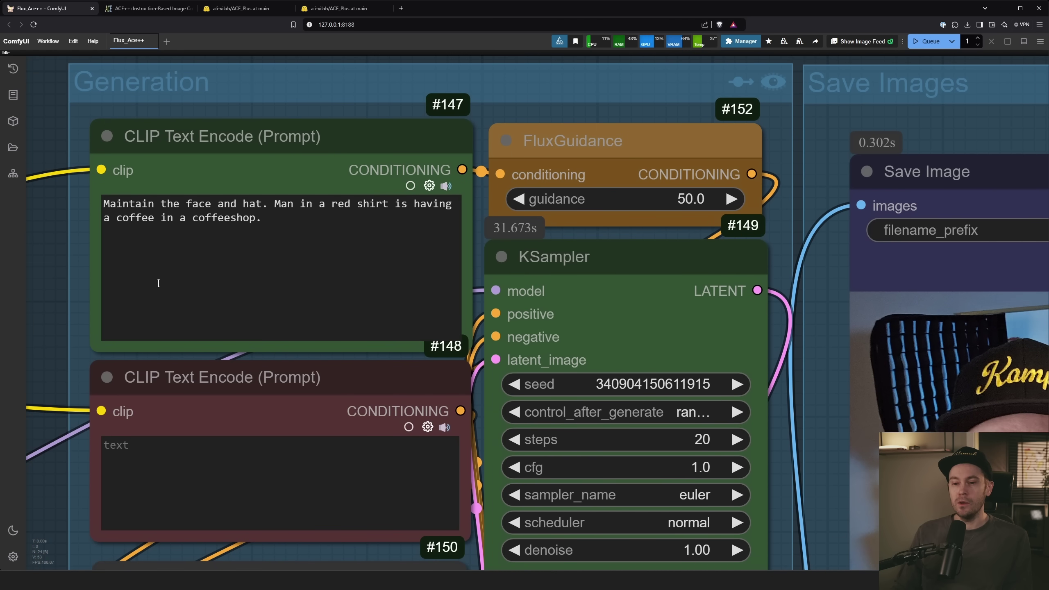
{"action": "scroll", "coordinate": [68, 274], "scroll_direction": "up", "scroll_amount": 1}
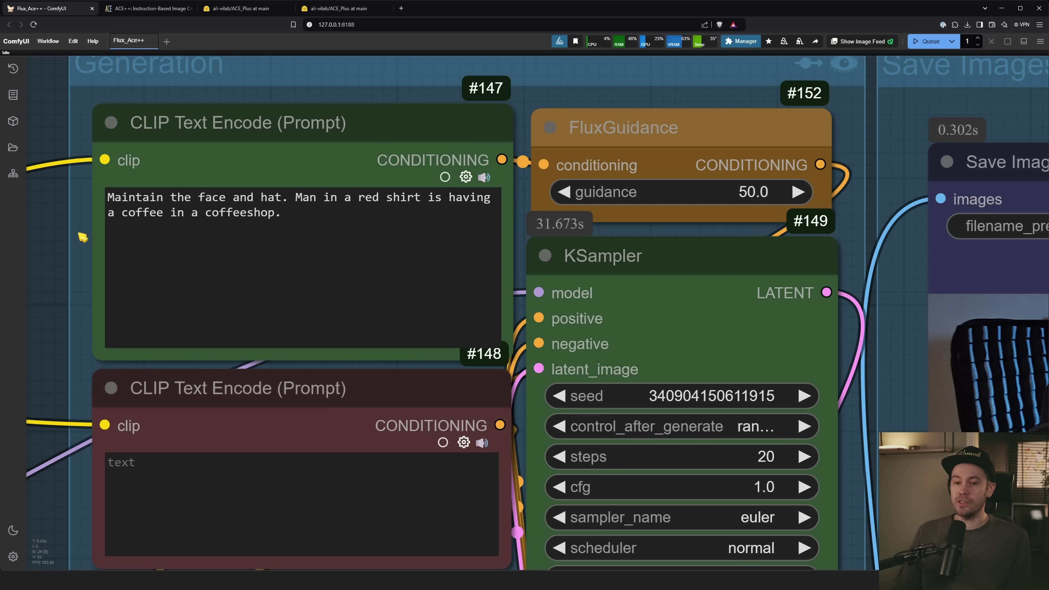
{"action": "scroll", "coordinate": [49, 231], "scroll_direction": "down", "scroll_amount": 3}
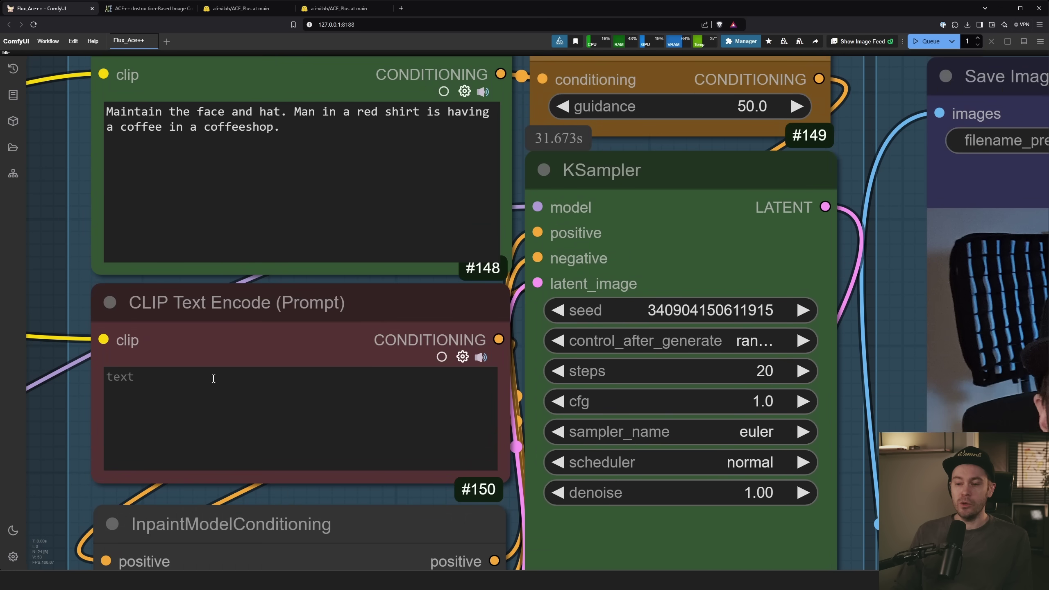
{"action": "scroll", "coordinate": [60, 211], "scroll_direction": "down", "scroll_amount": 2}
Examine the guidance value in FluxGuidance and the seed, steps, cfg, sampler, scheduler and denoise settings in KSampler
{"action": "scroll", "coordinate": [652, 91], "scroll_direction": "right", "scroll_amount": 5}
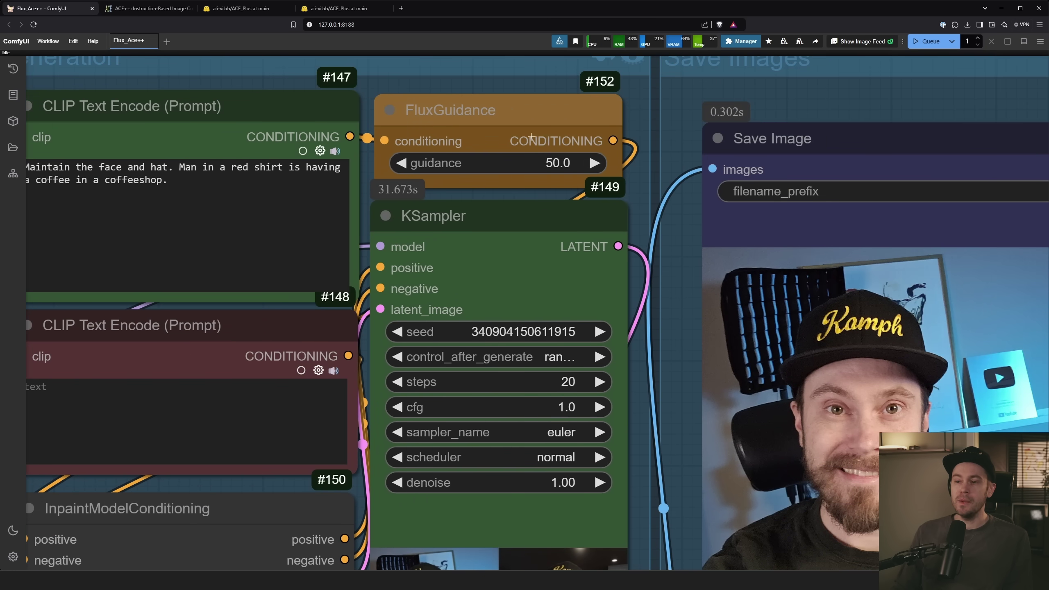
{"action": "scroll", "coordinate": [455, 171], "scroll_direction": "up", "scroll_amount": 7}
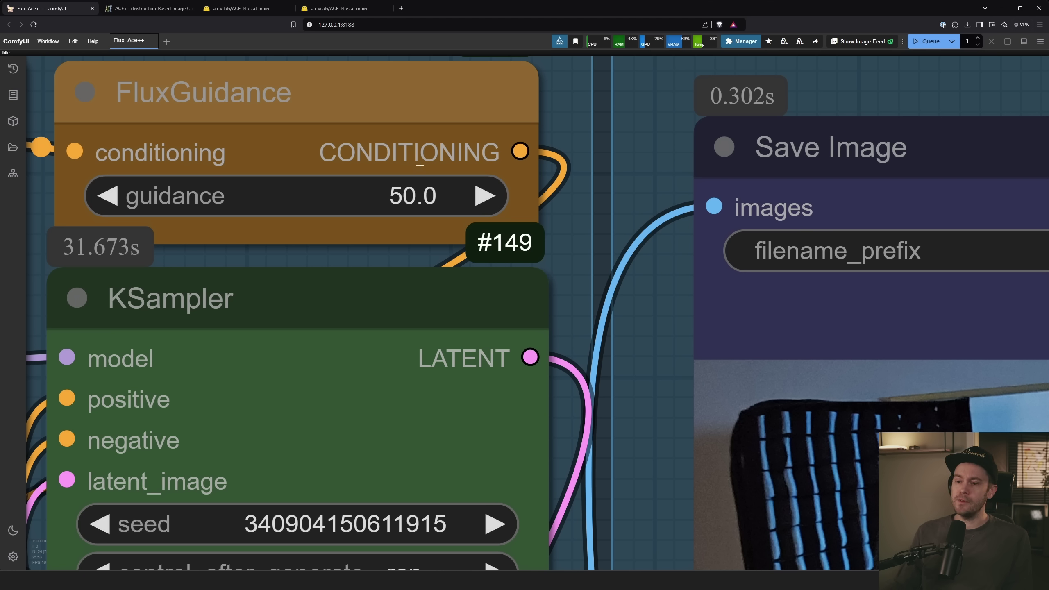
{"action": "scroll", "coordinate": [611, 240], "scroll_direction": "down", "scroll_amount": 3}
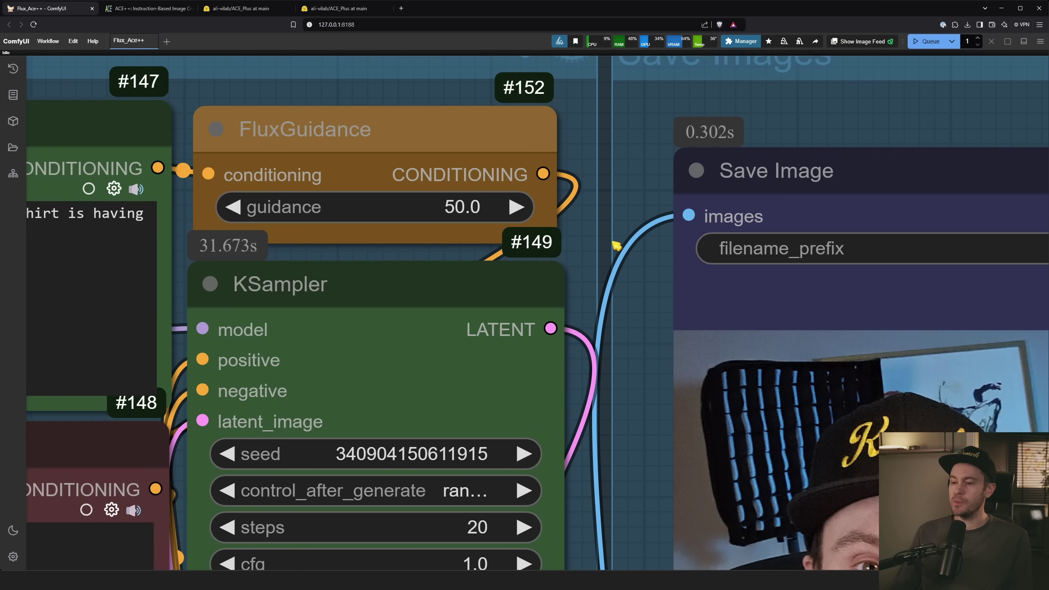
{"action": "scroll", "coordinate": [615, 245], "scroll_direction": "down", "scroll_amount": 2}
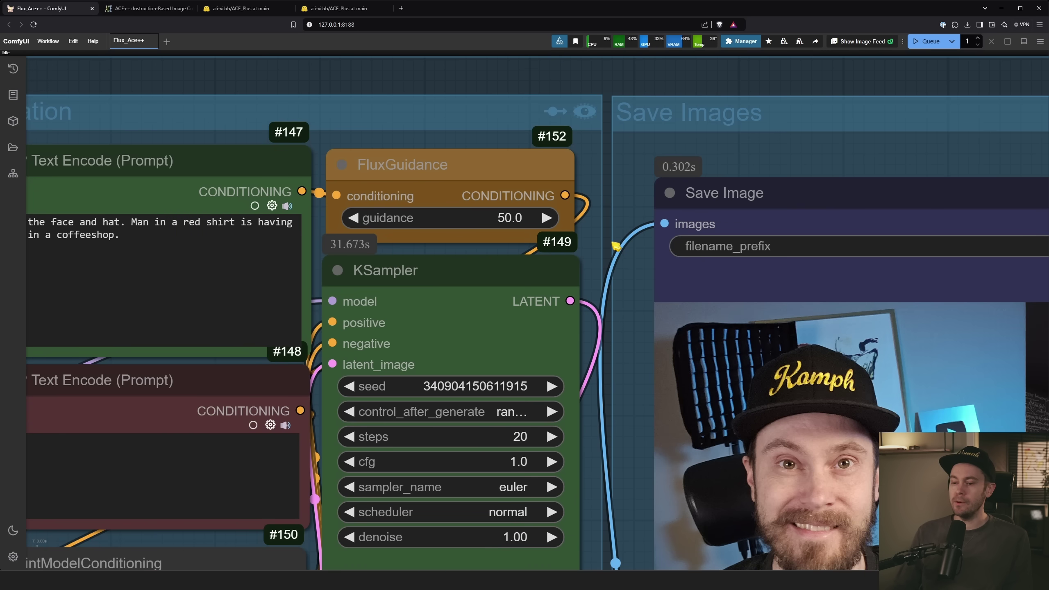
{"action": "left_click_drag", "start_coordinate": [618, 400], "coordinate": [485, 320]}
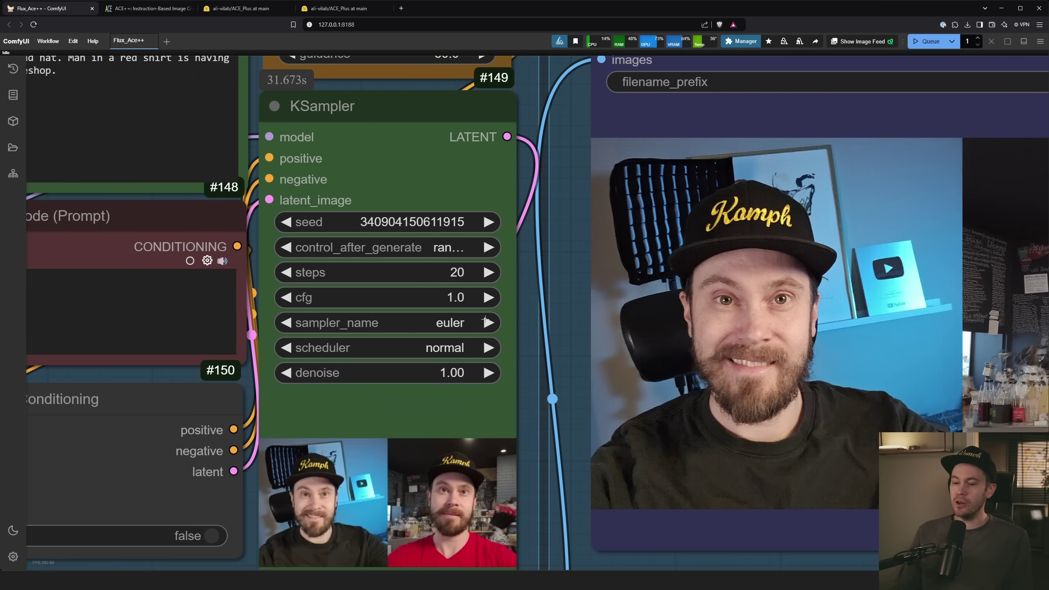
{"action": "scroll", "coordinate": [485, 320], "scroll_direction": "up", "scroll_amount": 5}
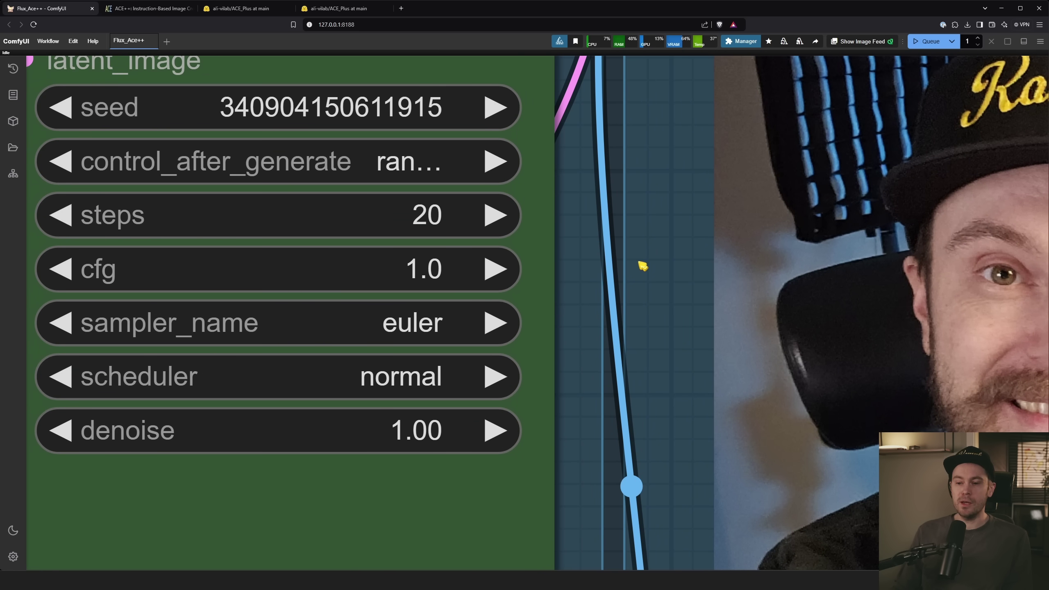
{"action": "left_click_drag", "start_coordinate": [580, 298], "coordinate": [620, 310]}
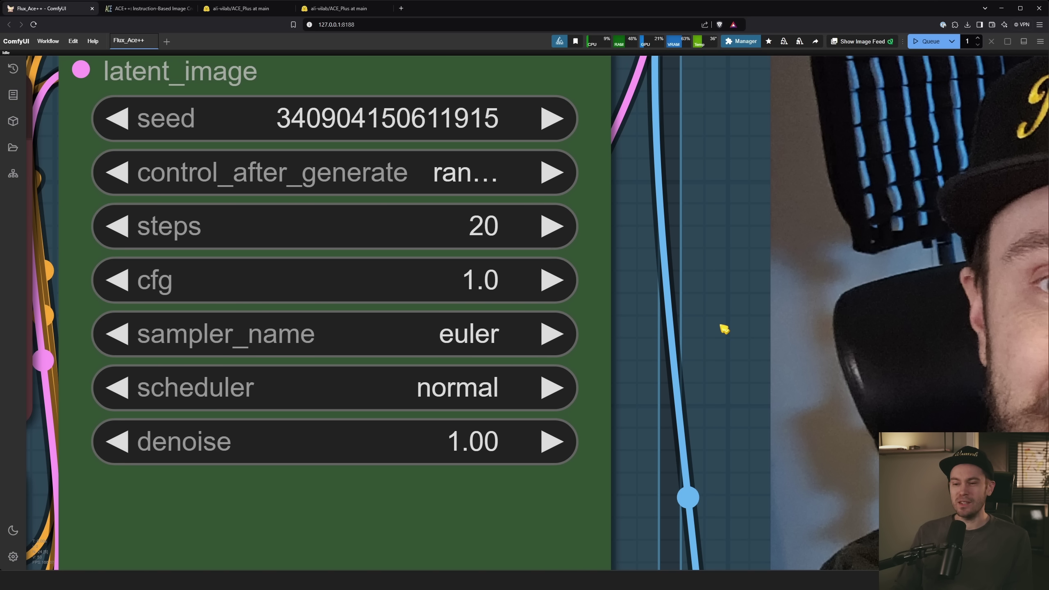
{"action": "scroll", "coordinate": [725, 330], "scroll_direction": "down", "scroll_amount": 10}
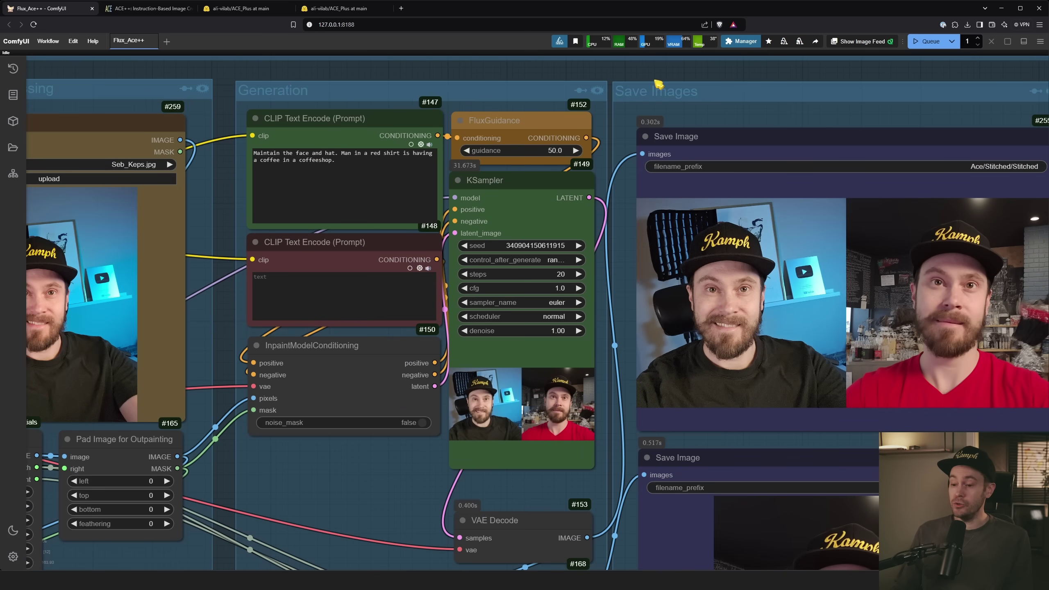
Inspect the VAE Decode and Image Crop nodes and trace how they feed the two Save Image nodes
{"action": "left_click_drag", "start_coordinate": [887, 89], "coordinate": [858, 295]}
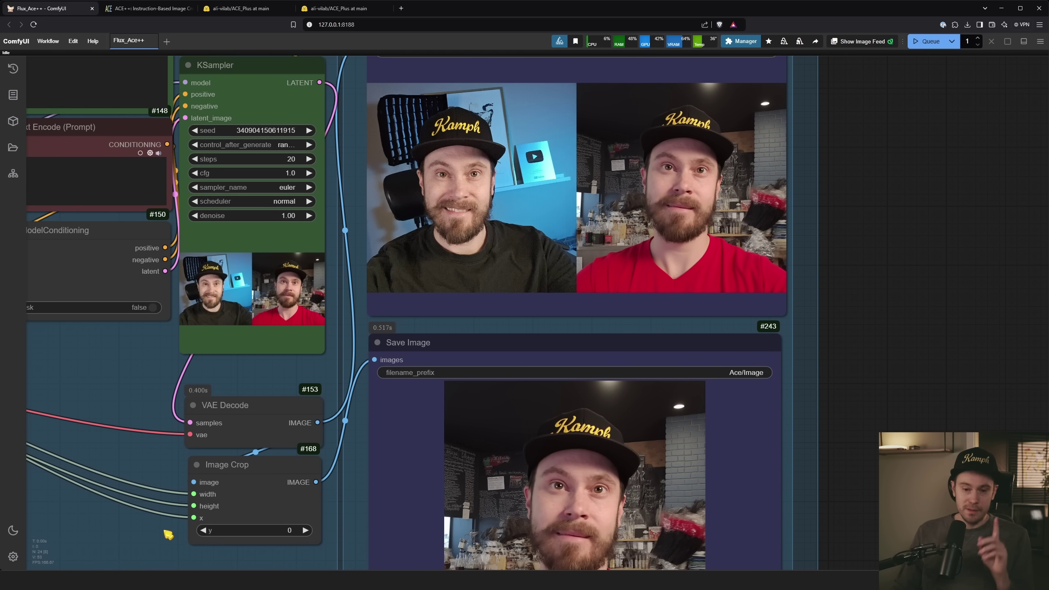
{"action": "left_click_drag", "start_coordinate": [163, 550], "coordinate": [218, 458]}
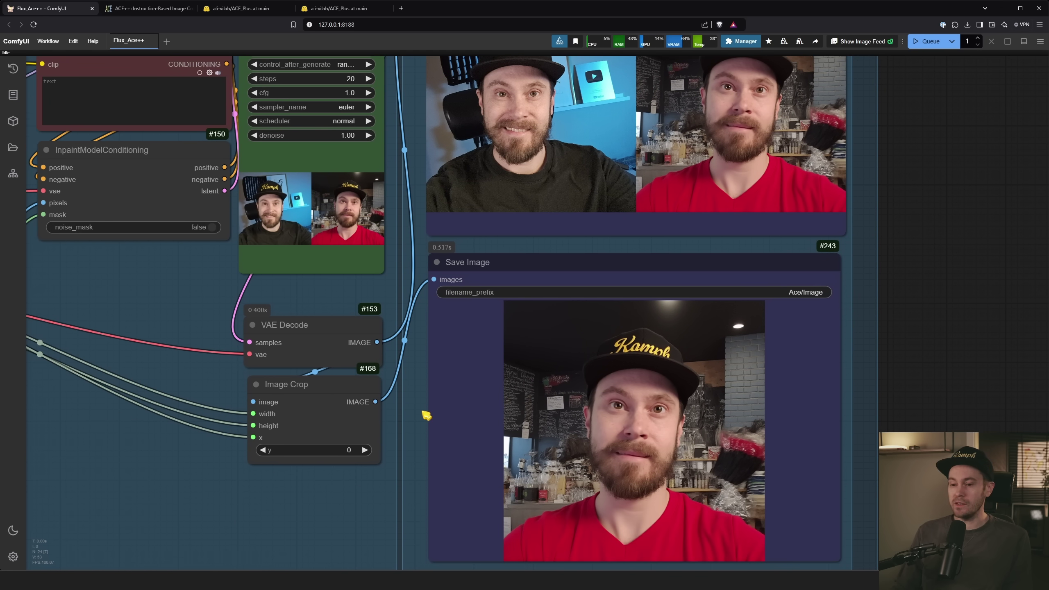
{"action": "scroll", "coordinate": [326, 403], "scroll_direction": "up", "scroll_amount": 9}
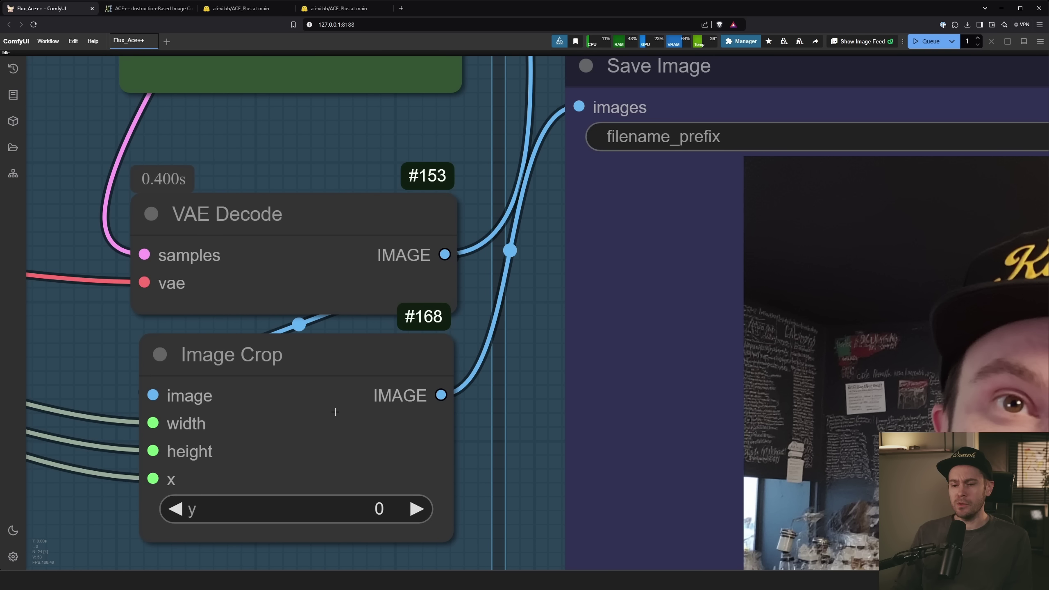
{"action": "scroll", "coordinate": [335, 412], "scroll_direction": "down", "scroll_amount": 9}
{"action": "left_click_drag", "start_coordinate": [424, 179], "coordinate": [240, 348]}
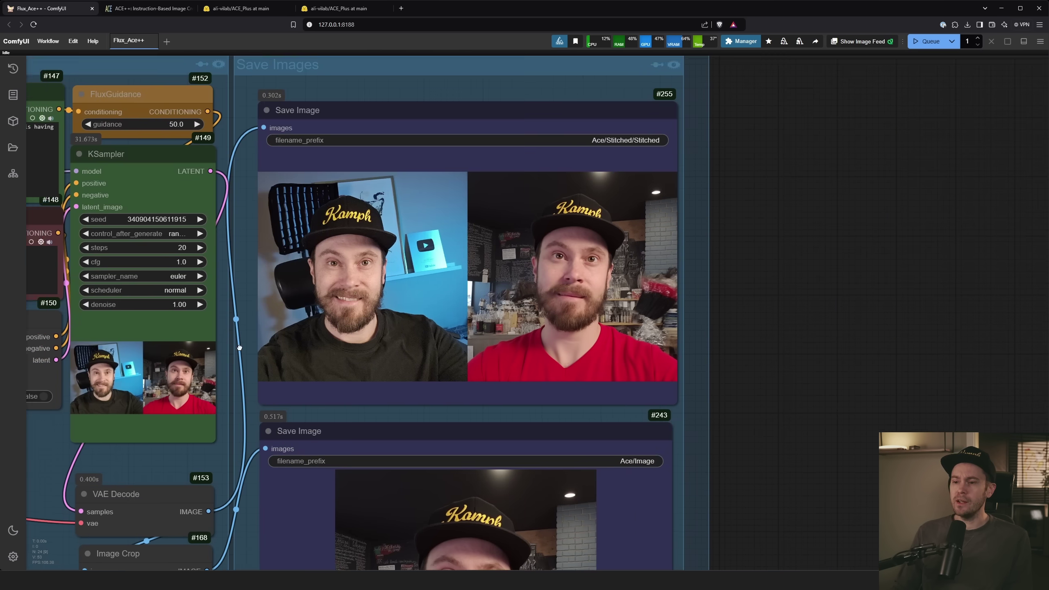
Compare the cropped portrait in the Ace/Image Save Image node with the stitched side-by-side result
{"action": "scroll", "coordinate": [450, 240], "scroll_direction": "up", "scroll_amount": 3}
{"action": "left_click_drag", "start_coordinate": [842, 448], "coordinate": [888, 201]}
{"action": "left_click_drag", "start_coordinate": [194, 525], "coordinate": [360, 453]}
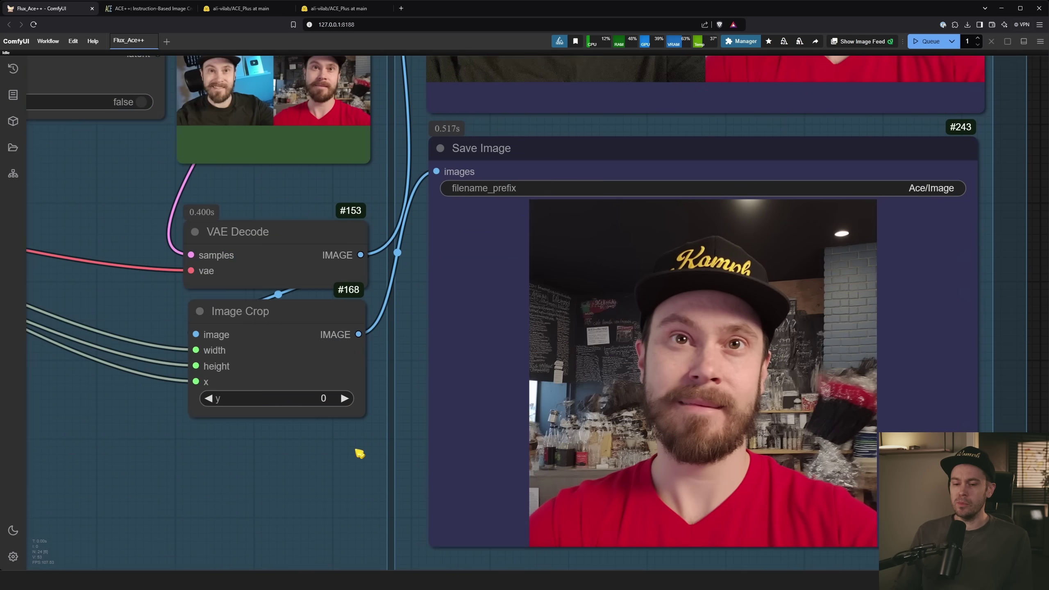
{"action": "scroll", "coordinate": [360, 453], "scroll_direction": "up", "scroll_amount": 1}
{"action": "scroll", "coordinate": [714, 217], "scroll_direction": "down", "scroll_amount": 2}
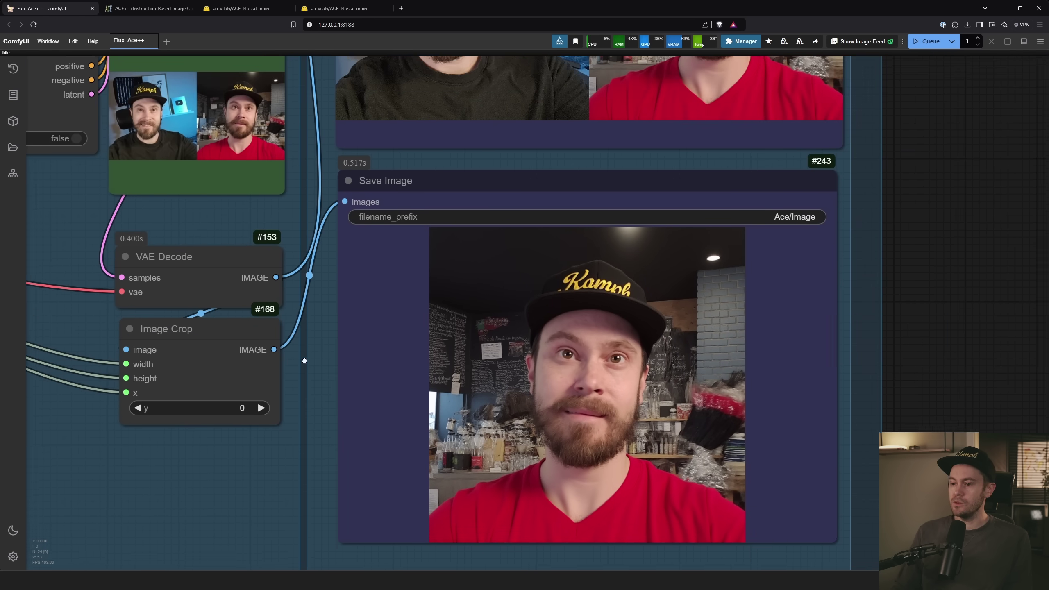
{"action": "left_click_drag", "start_coordinate": [433, 326], "coordinate": [310, 363]}
{"action": "scroll", "coordinate": [765, 362], "scroll_direction": "down", "scroll_amount": 1}
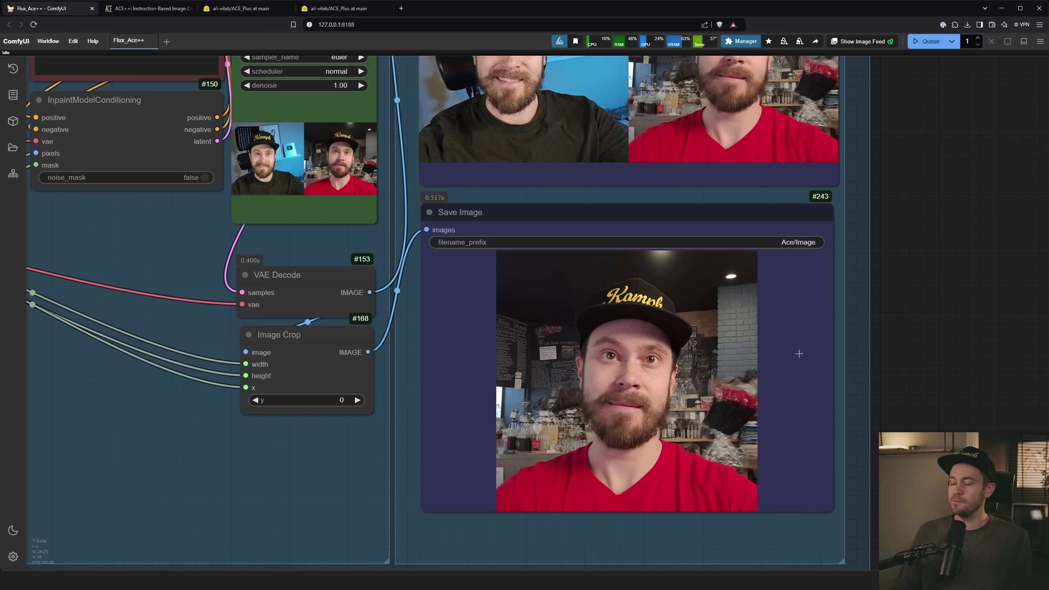
{"action": "scroll", "coordinate": [798, 355], "scroll_direction": "up", "scroll_amount": 3}
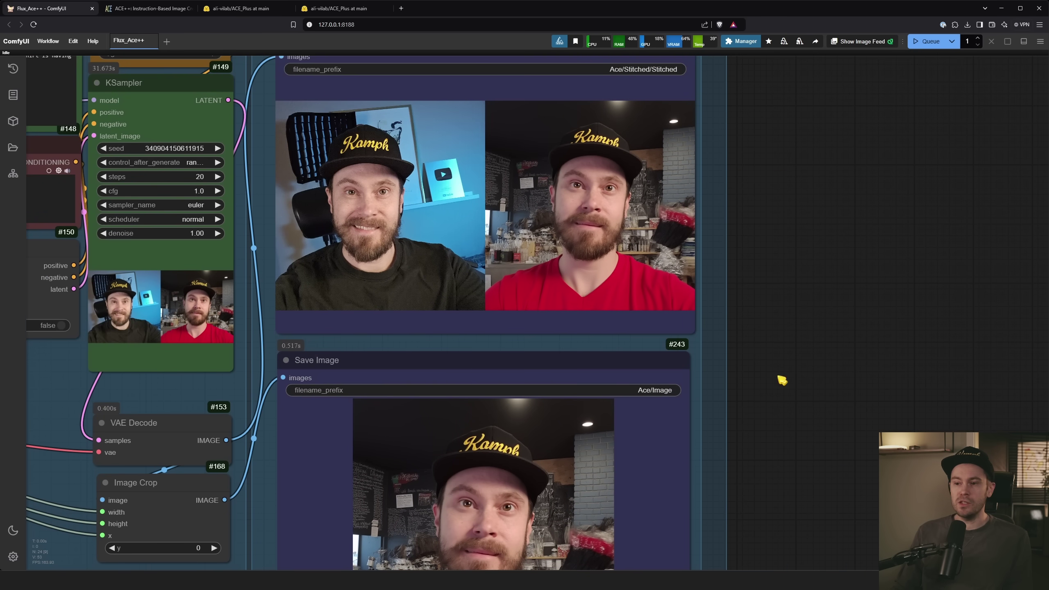
{"action": "scroll", "coordinate": [778, 338], "scroll_direction": "down", "scroll_amount": 3}
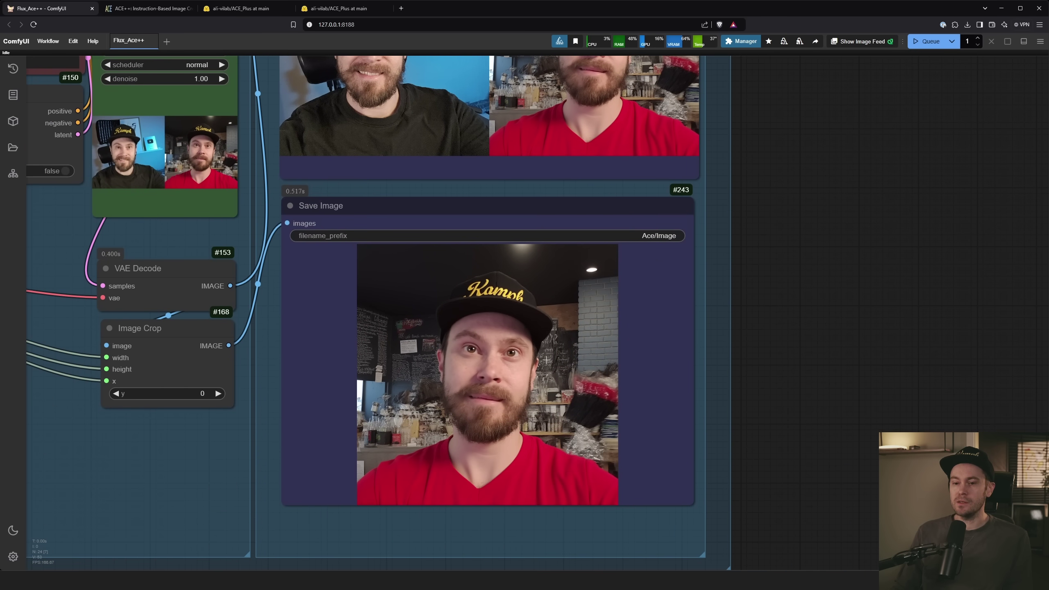
{"action": "left_click_drag", "start_coordinate": [762, 139], "coordinate": [869, 236]}
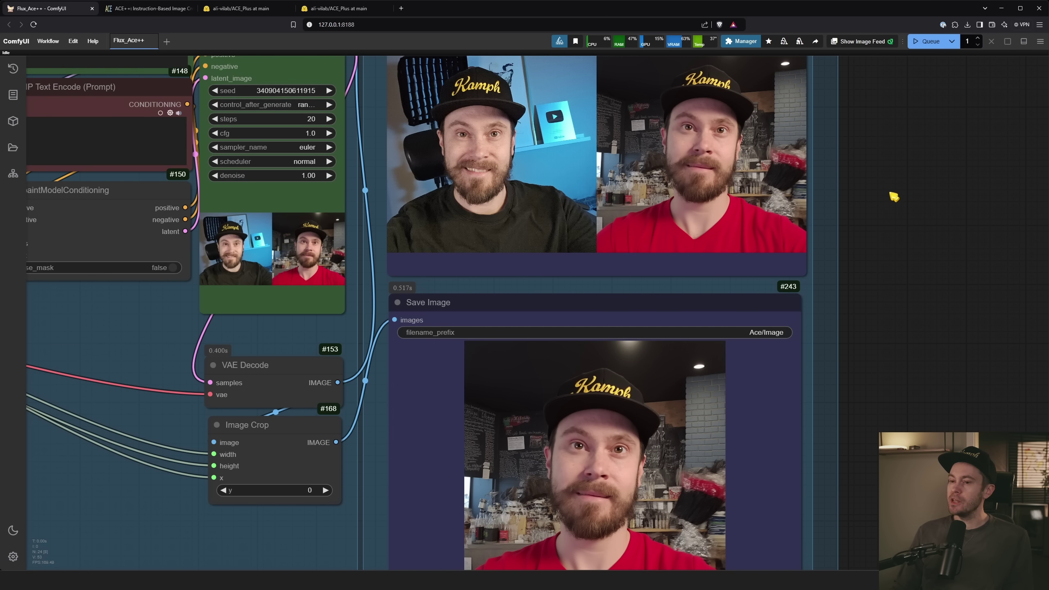
{"action": "left_click_drag", "start_coordinate": [871, 162], "coordinate": [924, 323]}
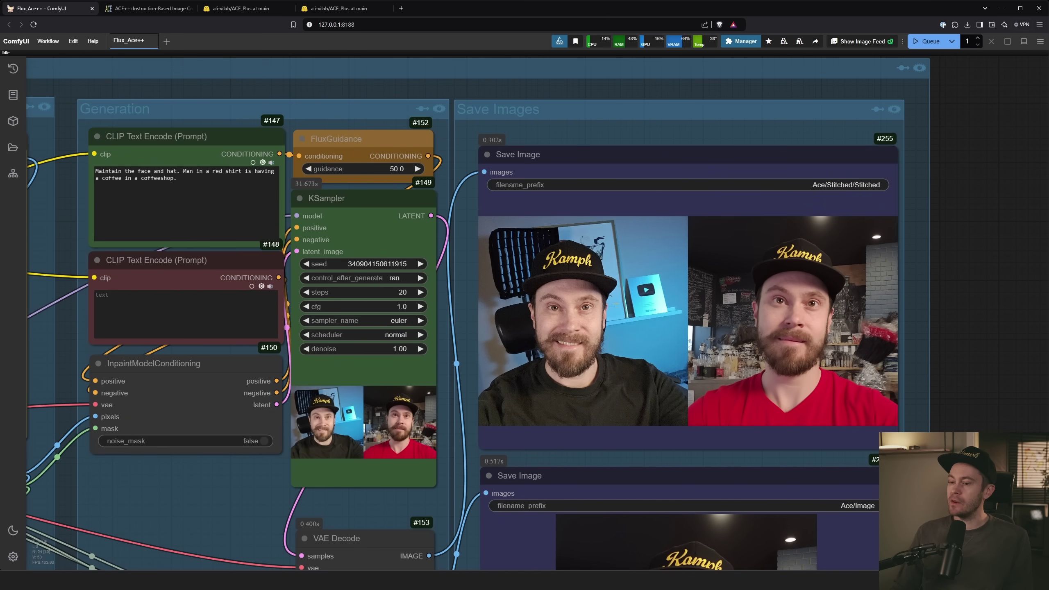
Replace the positive prompt with the copied "Ultra-detailed close-up portrait of a seasoned warrior" description and queue the generation
{"action": "left_click_drag", "start_coordinate": [167, 110], "coordinate": [287, 109]}
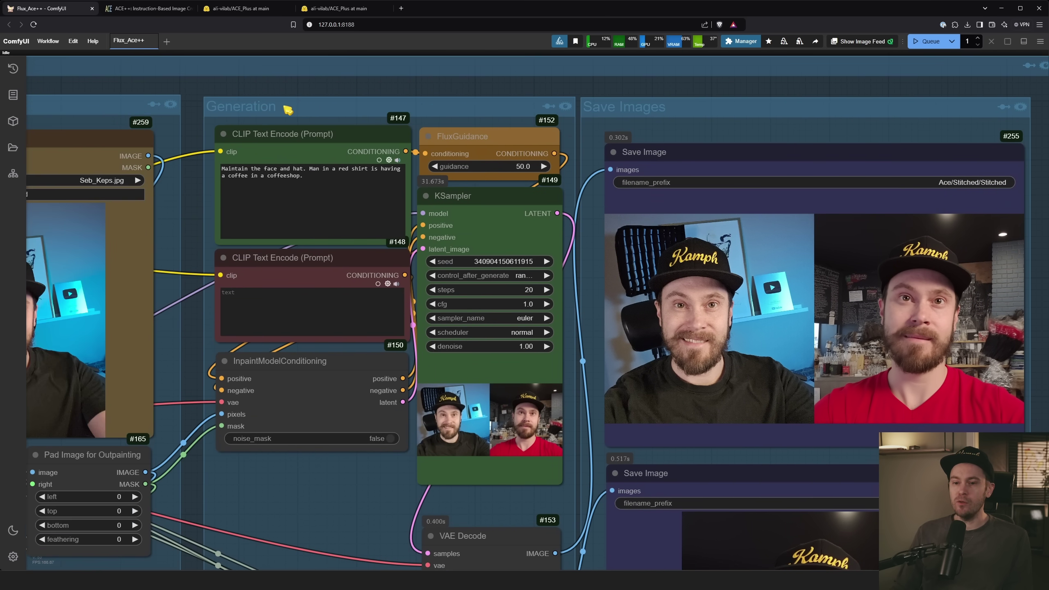
{"action": "scroll", "coordinate": [284, 107], "scroll_direction": "up", "scroll_amount": 4}
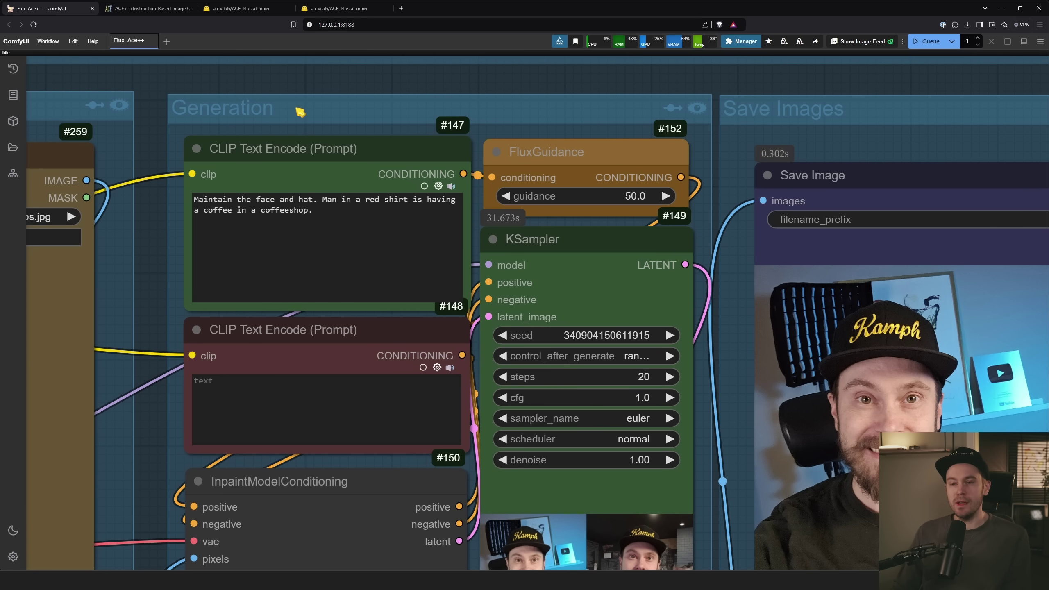
{"action": "scroll", "coordinate": [154, 226], "scroll_direction": "up", "scroll_amount": 2}
{"action": "left_click", "coordinate": [400, 240]}
{"action": "key", "text": "ctrl+a"}
{"action": "key", "text": "ctrl+v"}
{"action": "scroll", "coordinate": [421, 240], "scroll_direction": "up", "scroll_amount": 2}
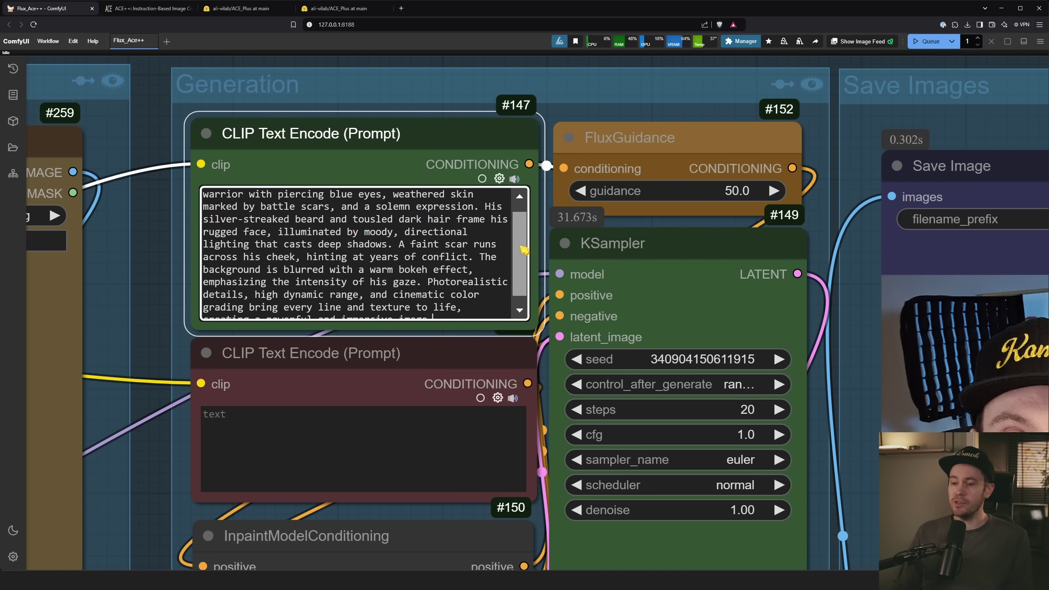
{"action": "key", "text": "ctrl+Return"}
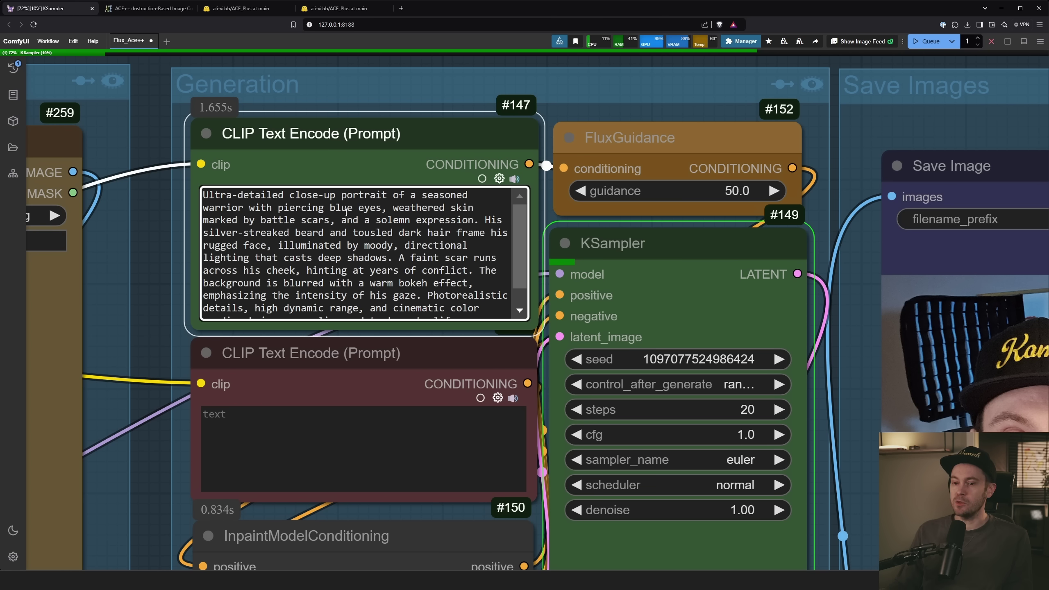
Read the rest of the warrior prompt and check the in-progress preview in the KSampler beside the Save Image nodes
{"action": "scroll", "coordinate": [524, 249], "scroll_direction": "down", "scroll_amount": 2}
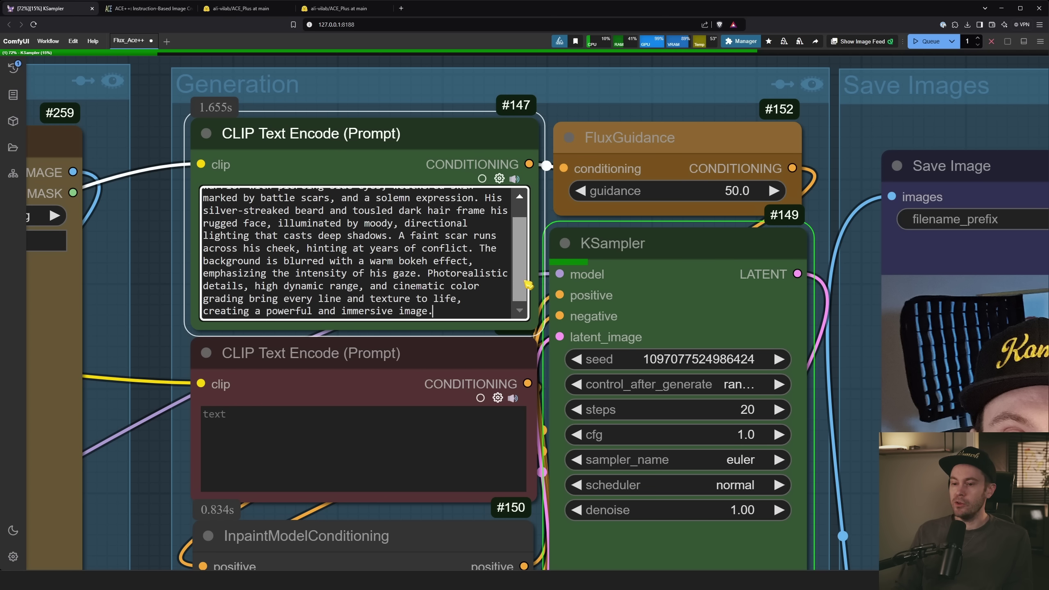
{"action": "scroll", "coordinate": [197, 261], "scroll_direction": "down", "scroll_amount": 6}
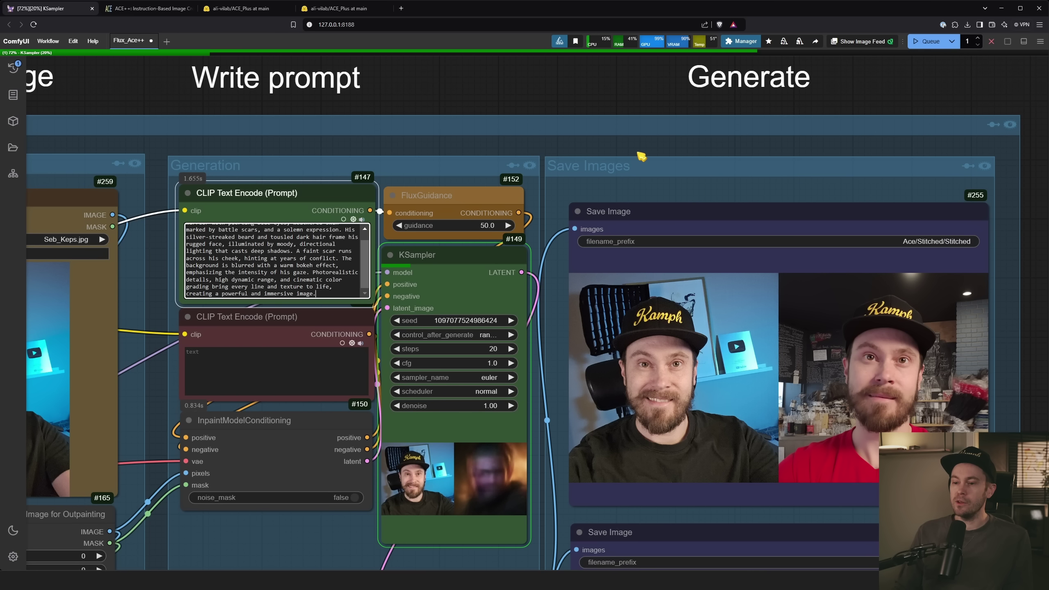
{"action": "scroll", "coordinate": [605, 109], "scroll_direction": "down", "scroll_amount": 3}
{"action": "left_click_drag", "start_coordinate": [966, 285], "coordinate": [695, 257]}
{"action": "scroll", "coordinate": [315, 268], "scroll_direction": "up", "scroll_amount": 3}
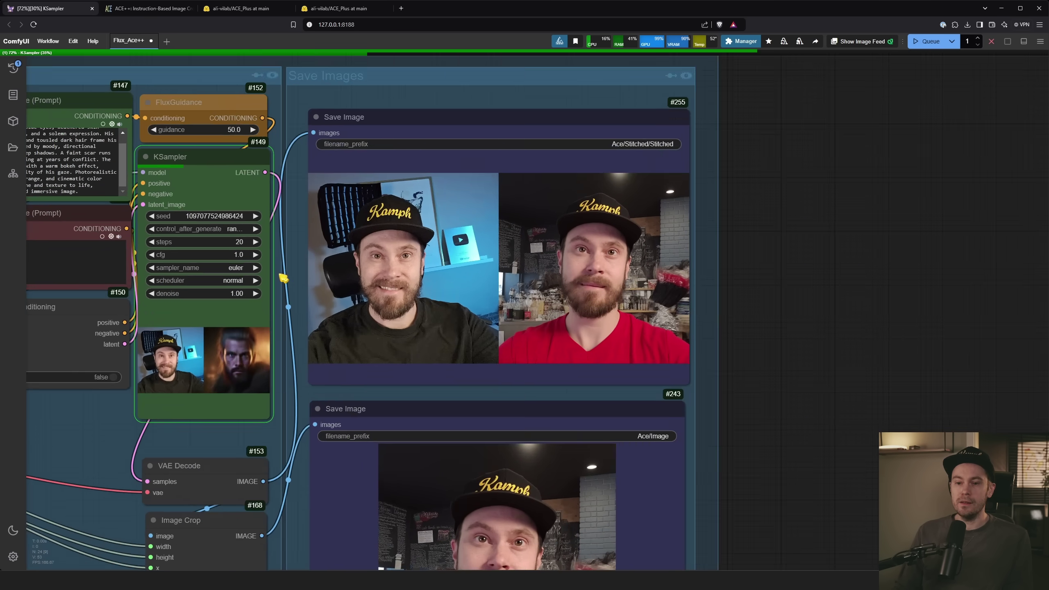
Set the sampling preview method to TAESD (slow) in the ComfyUI Manager settings
{"action": "left_click_drag", "start_coordinate": [360, 311], "coordinate": [414, 300]}
{"action": "scroll", "coordinate": [351, 323], "scroll_direction": "up", "scroll_amount": 2}
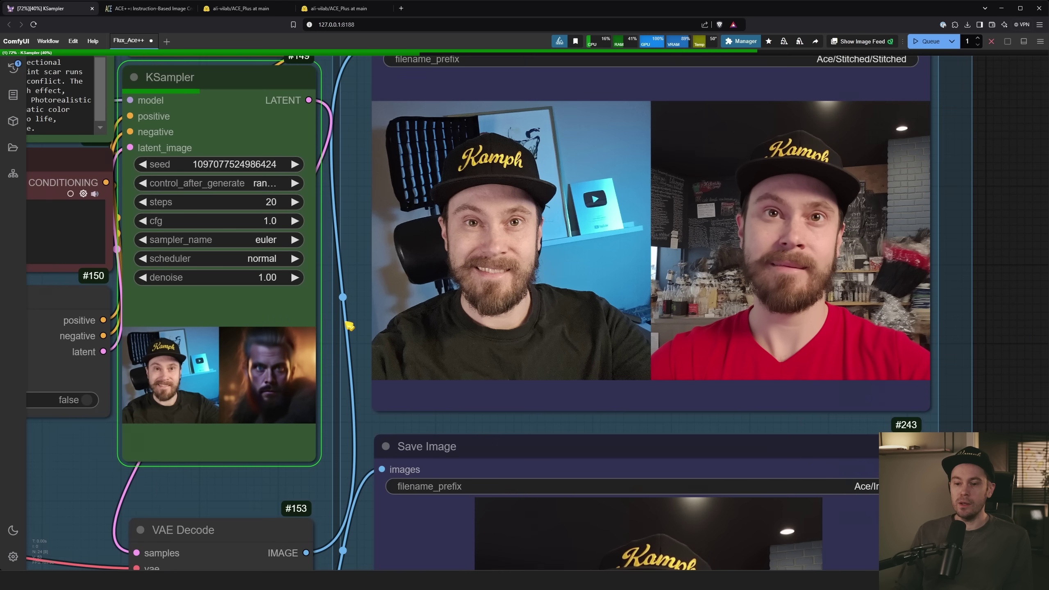
{"action": "scroll", "coordinate": [336, 305], "scroll_direction": "up", "scroll_amount": 1}
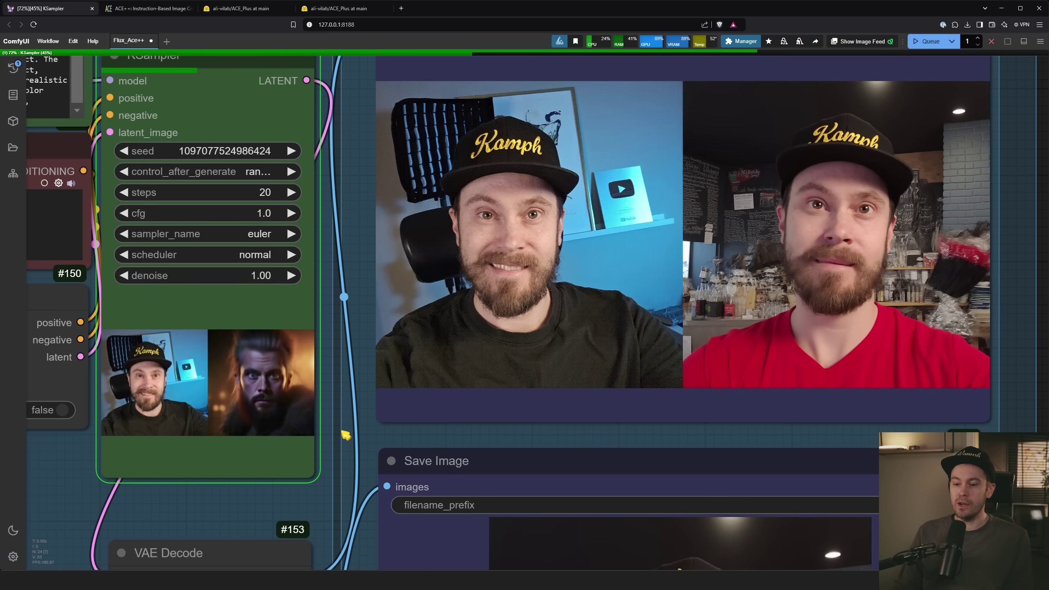
{"action": "scroll", "coordinate": [351, 405], "scroll_direction": "up", "scroll_amount": 4}
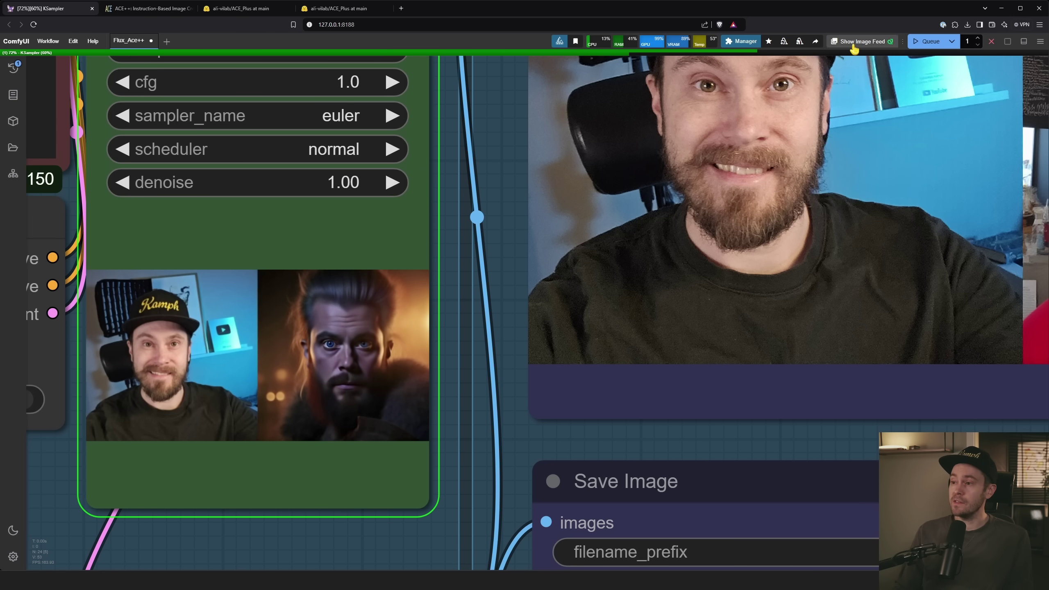
{"action": "left_click", "coordinate": [749, 45]}
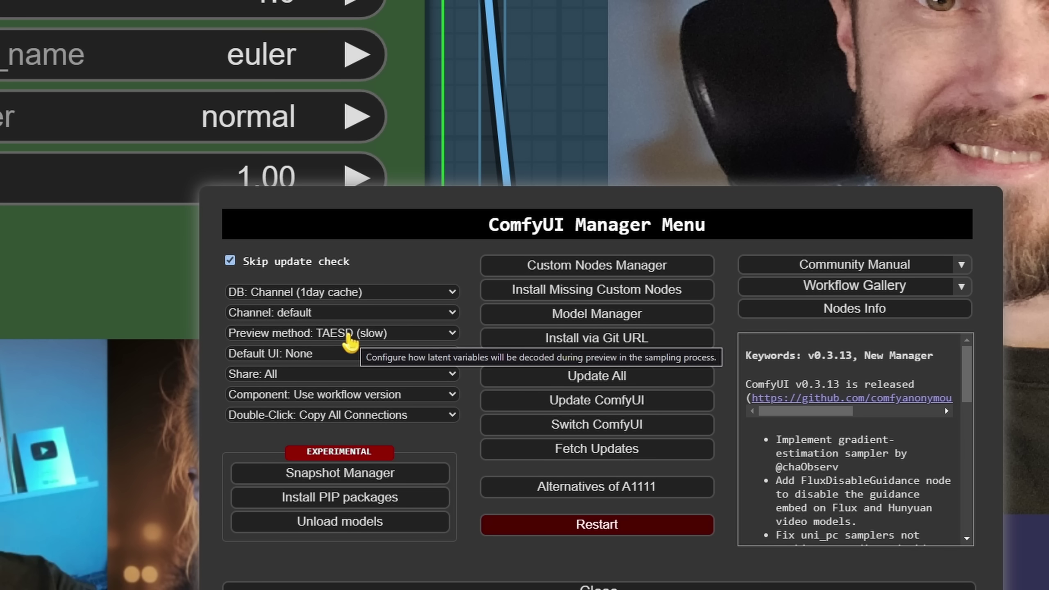
{"action": "left_click", "coordinate": [412, 335]}
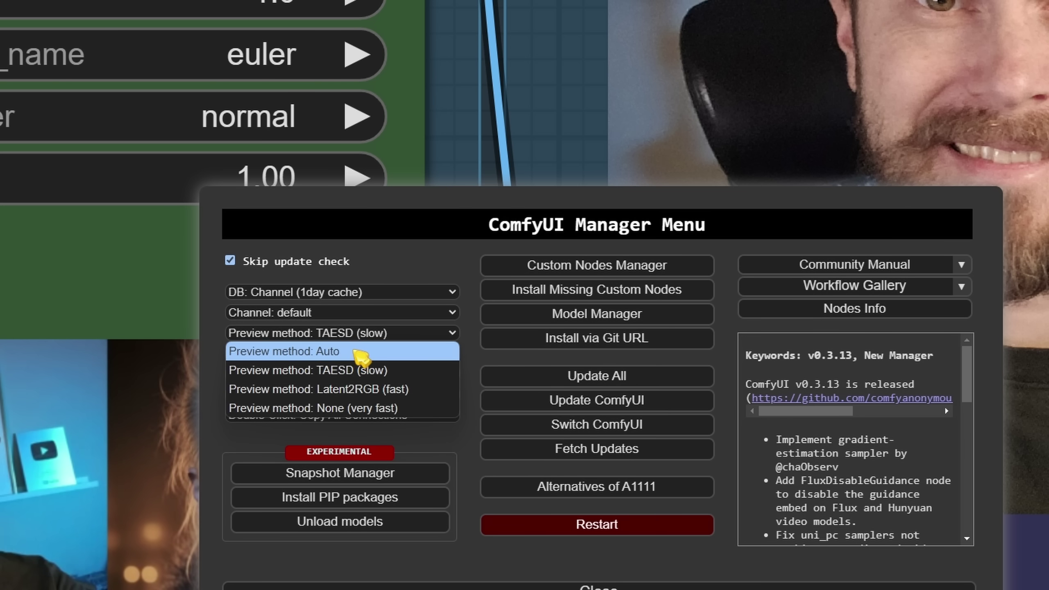
{"action": "left_click", "coordinate": [374, 370]}
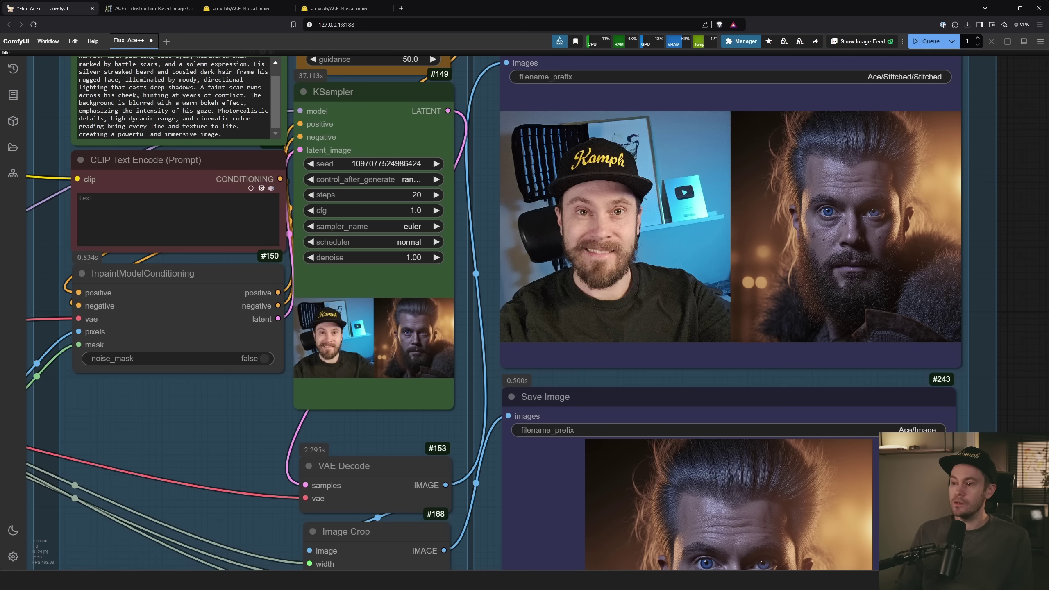
Examine the finished warrior portrait in both Save Image nodes and check the generation time in the console window
{"action": "left_click_drag", "start_coordinate": [1016, 228], "coordinate": [772, 264]}
{"action": "scroll", "coordinate": [641, 271], "scroll_direction": "up", "scroll_amount": 3}
{"action": "key", "text": "alt+Tab"}
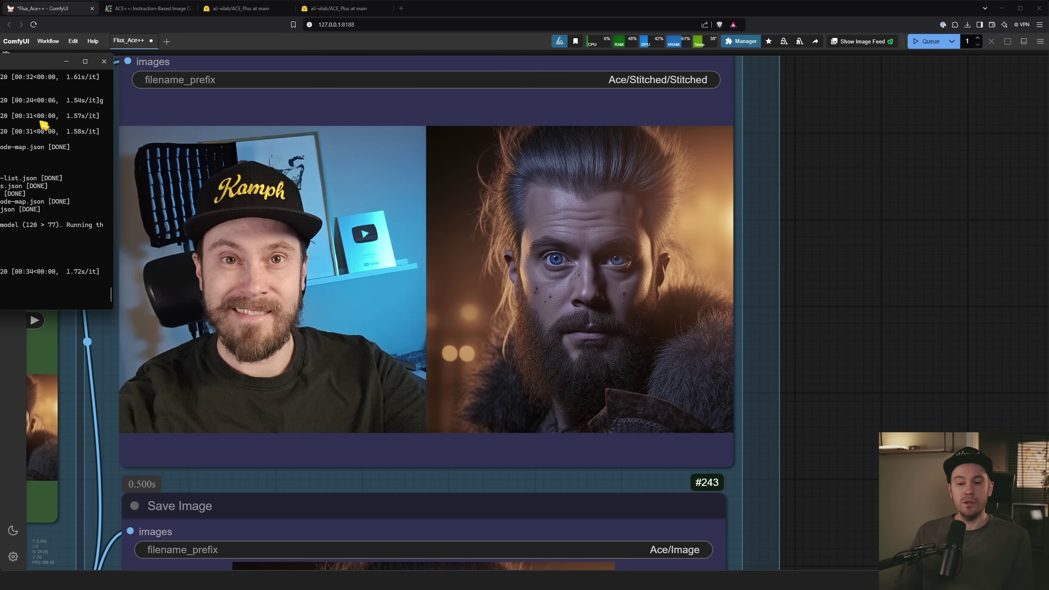
{"action": "left_click", "coordinate": [66, 61]}
{"action": "scroll", "coordinate": [558, 243], "scroll_direction": "down", "scroll_amount": 1}
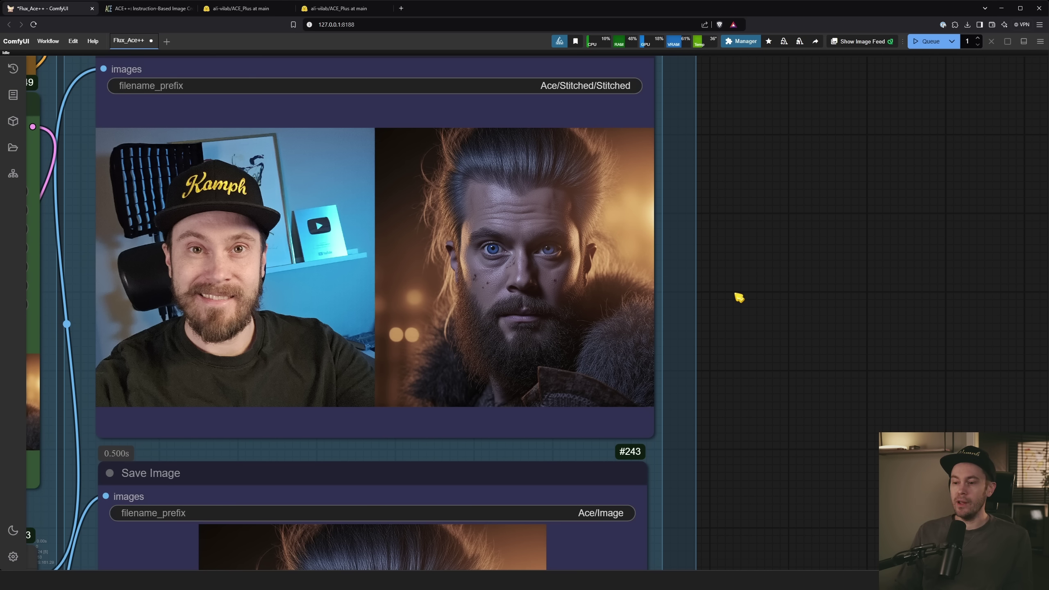
{"action": "scroll", "coordinate": [755, 260], "scroll_direction": "down", "scroll_amount": 5}
{"action": "scroll", "coordinate": [768, 289], "scroll_direction": "down", "scroll_amount": 1}
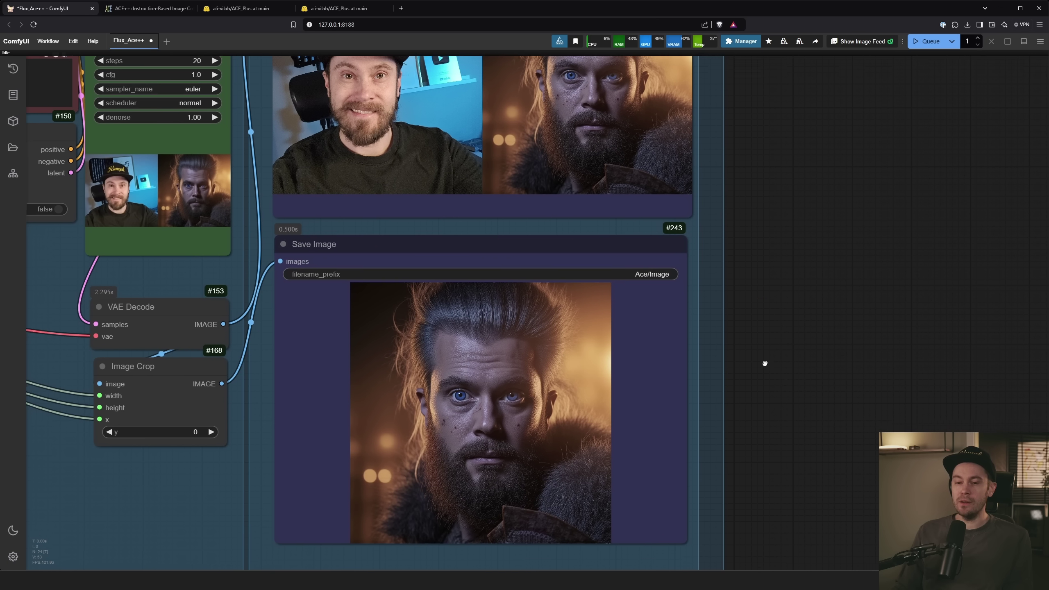
{"action": "left_click_drag", "start_coordinate": [764, 363], "coordinate": [772, 351]}
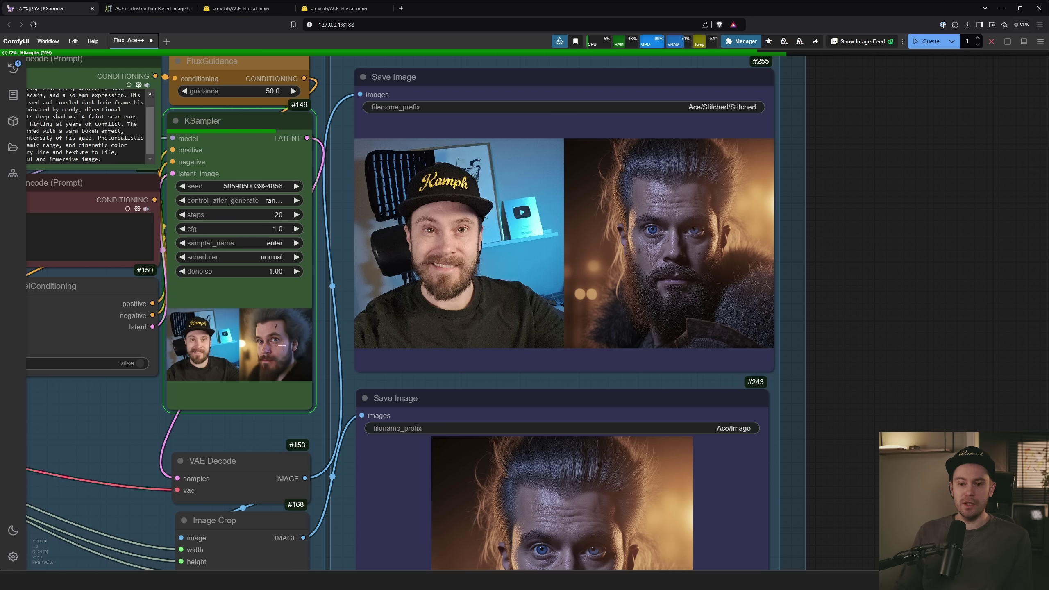
Check the second warrior generation in the KSampler preview and inspect its facial details up close in the stitched result
{"action": "scroll", "coordinate": [299, 344], "scroll_direction": "up", "scroll_amount": 10}
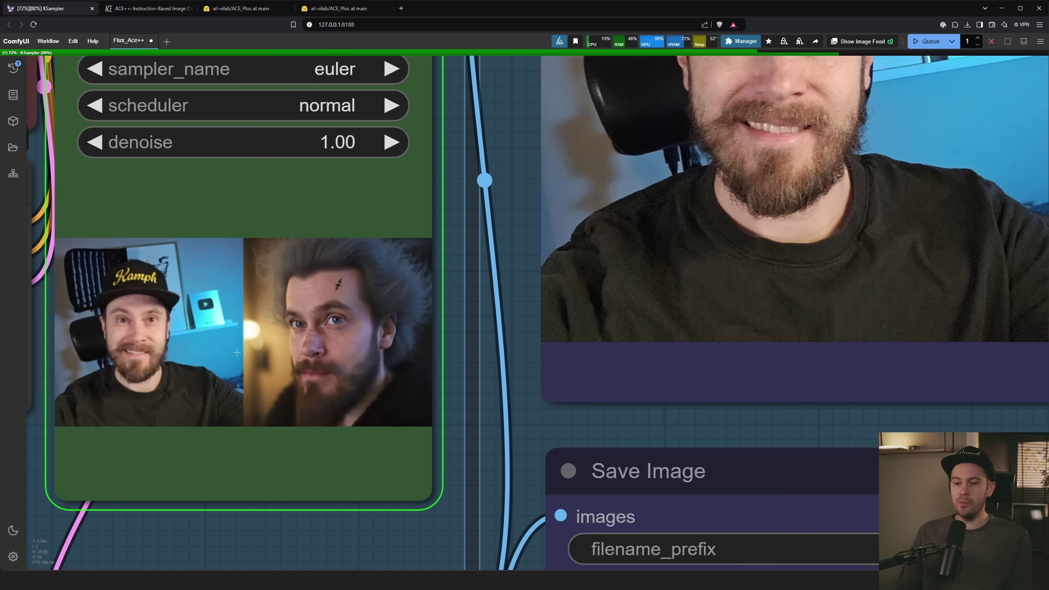
{"action": "scroll", "coordinate": [438, 364], "scroll_direction": "down", "scroll_amount": 10}
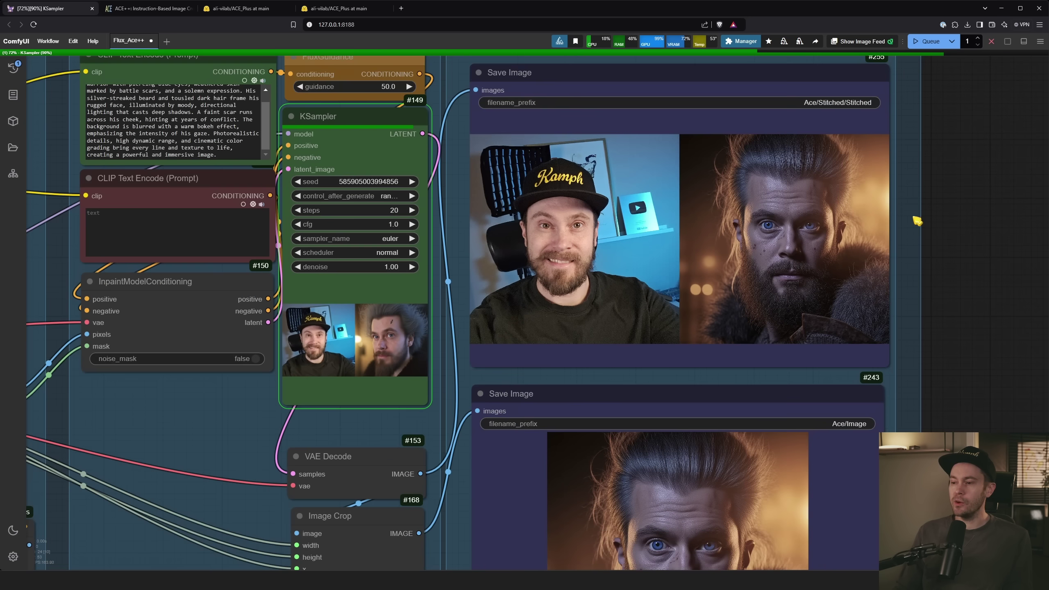
{"action": "left_click_drag", "start_coordinate": [950, 231], "coordinate": [871, 254]}
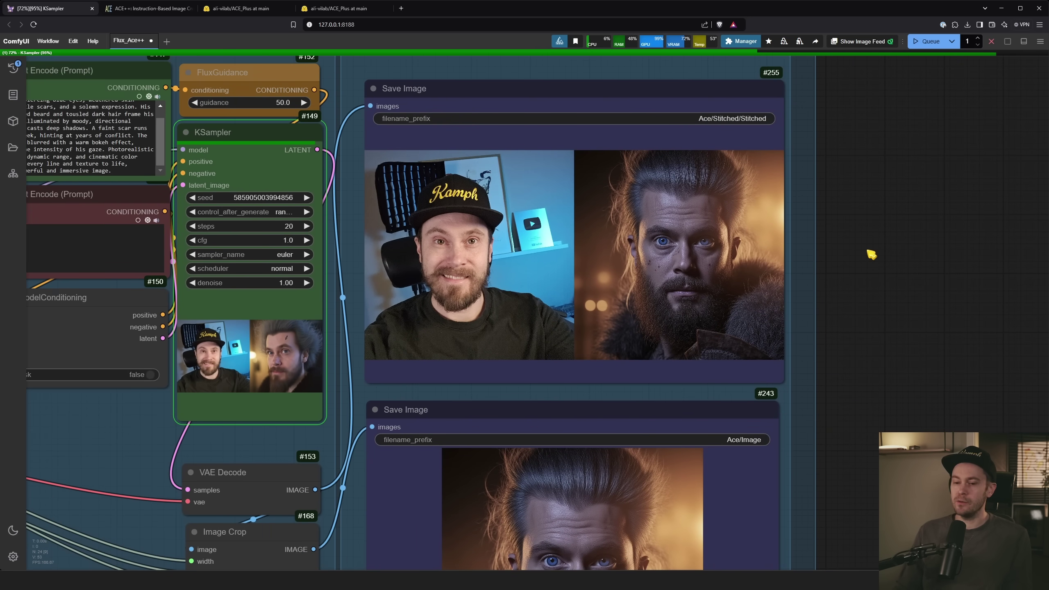
{"action": "scroll", "coordinate": [743, 256], "scroll_direction": "up", "scroll_amount": 11}
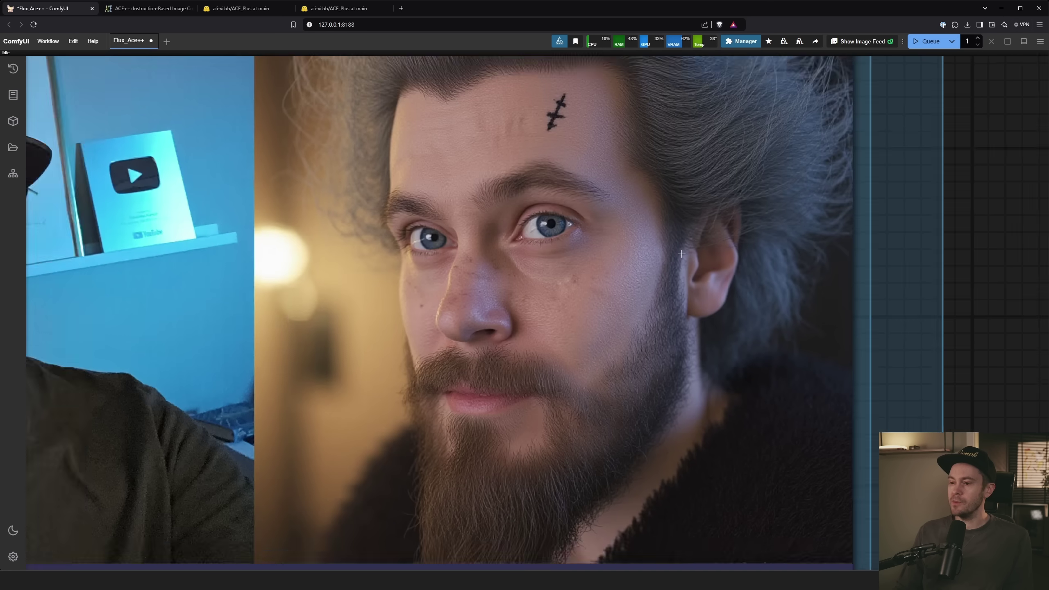
{"action": "scroll", "coordinate": [576, 300], "scroll_direction": "up", "scroll_amount": 7}
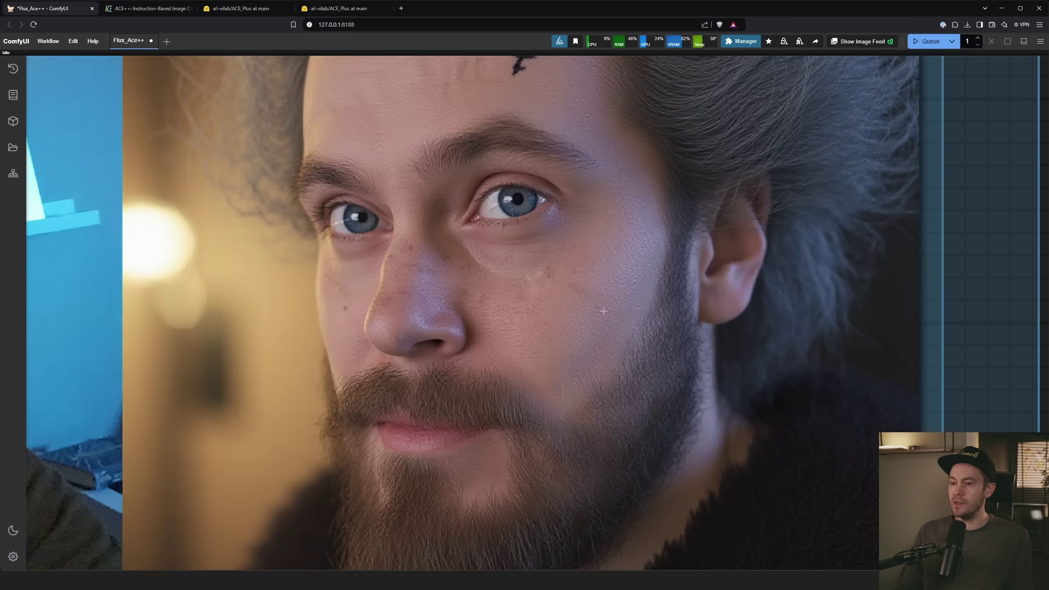
{"action": "scroll", "coordinate": [492, 300], "scroll_direction": "down", "scroll_amount": 5}
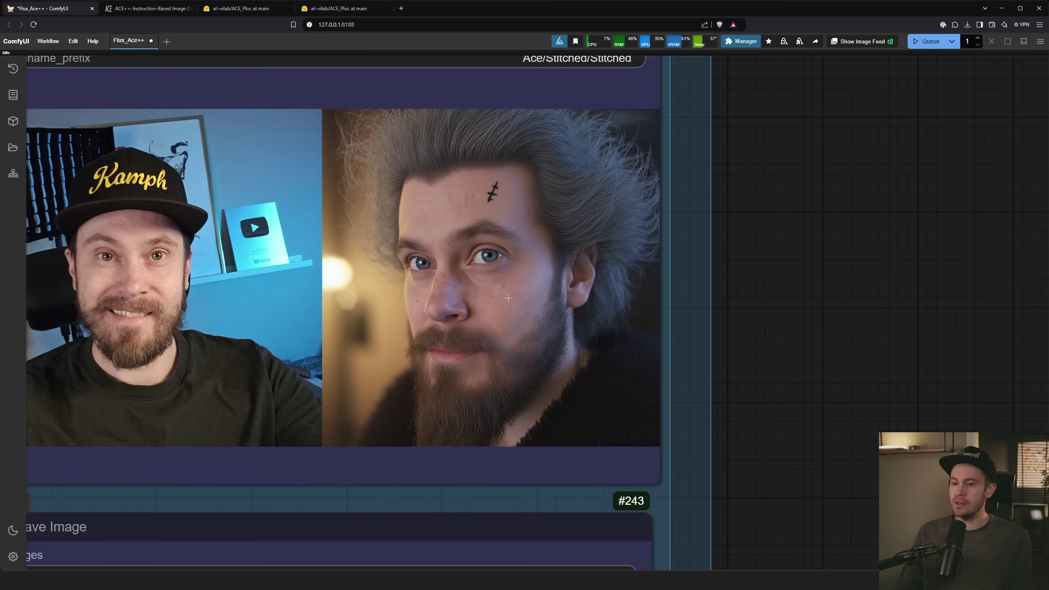
{"action": "scroll", "coordinate": [557, 294], "scroll_direction": "down", "scroll_amount": 2}
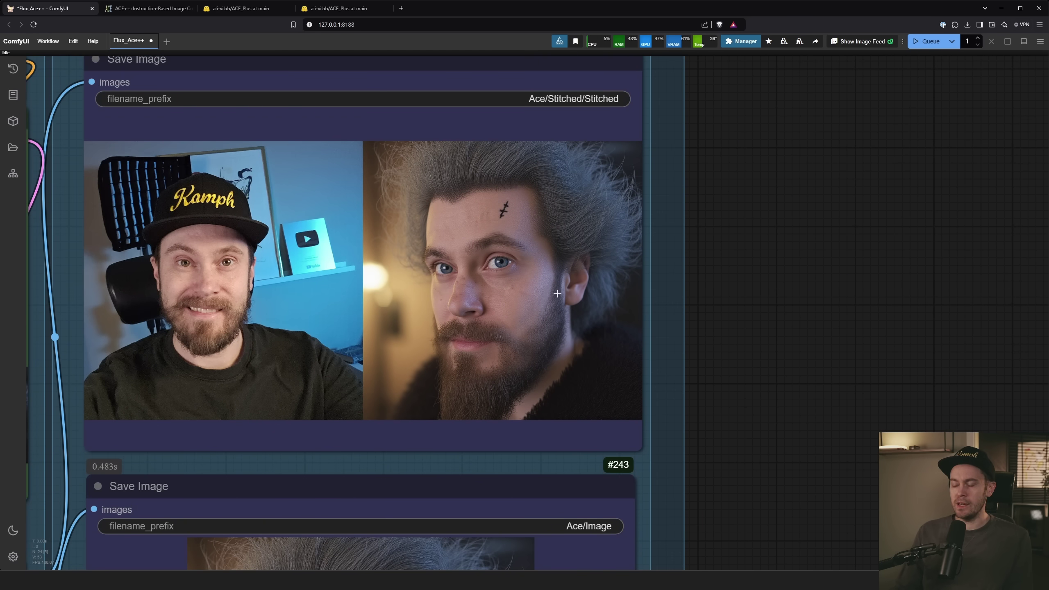
{"action": "scroll", "coordinate": [557, 293], "scroll_direction": "down", "scroll_amount": 3}
Try adding an Ultimate SD Upscale (No Upscale) node on the empty canvas beside the Save Images group, and undo it
{"action": "left_click_drag", "start_coordinate": [838, 283], "coordinate": [551, 258]}
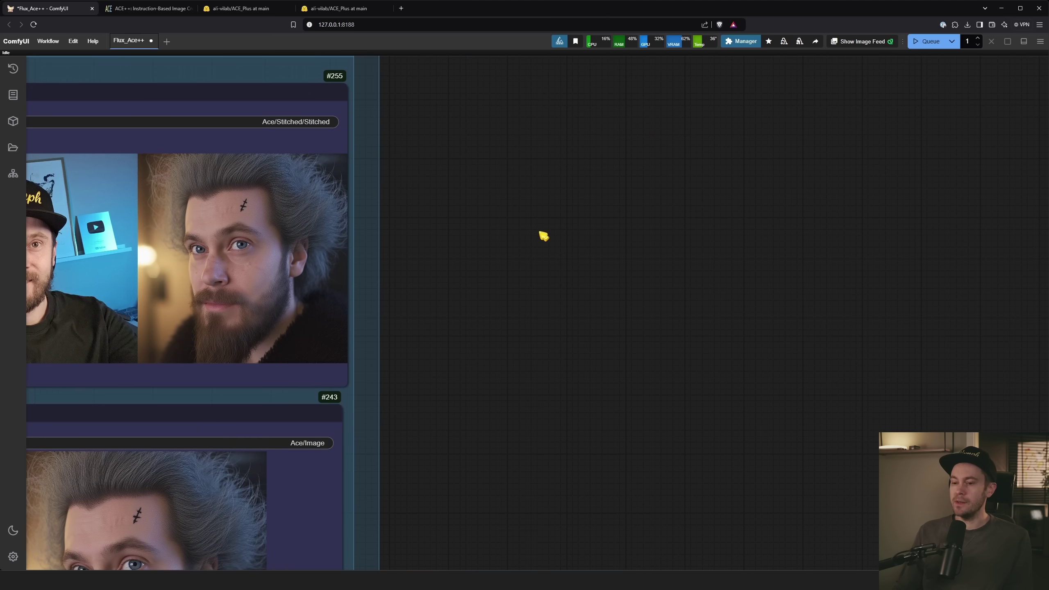
{"action": "double_click", "coordinate": [504, 205]}
{"action": "type", "text": "ultim"}
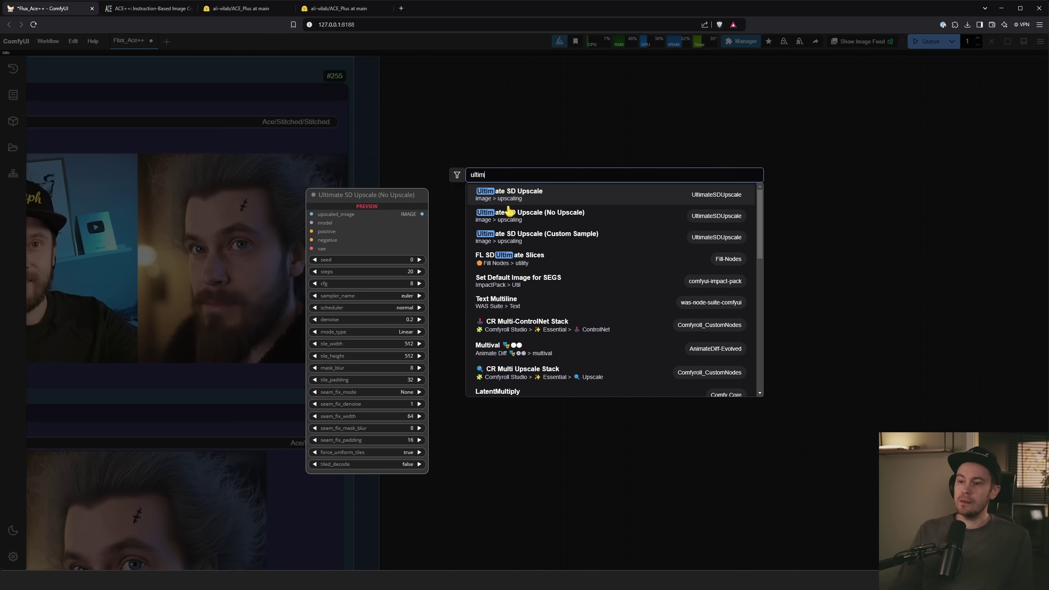
{"action": "left_click", "coordinate": [509, 212]}
{"action": "key", "text": "ctrl+z"}
{"action": "key", "text": "ctrl+z"}
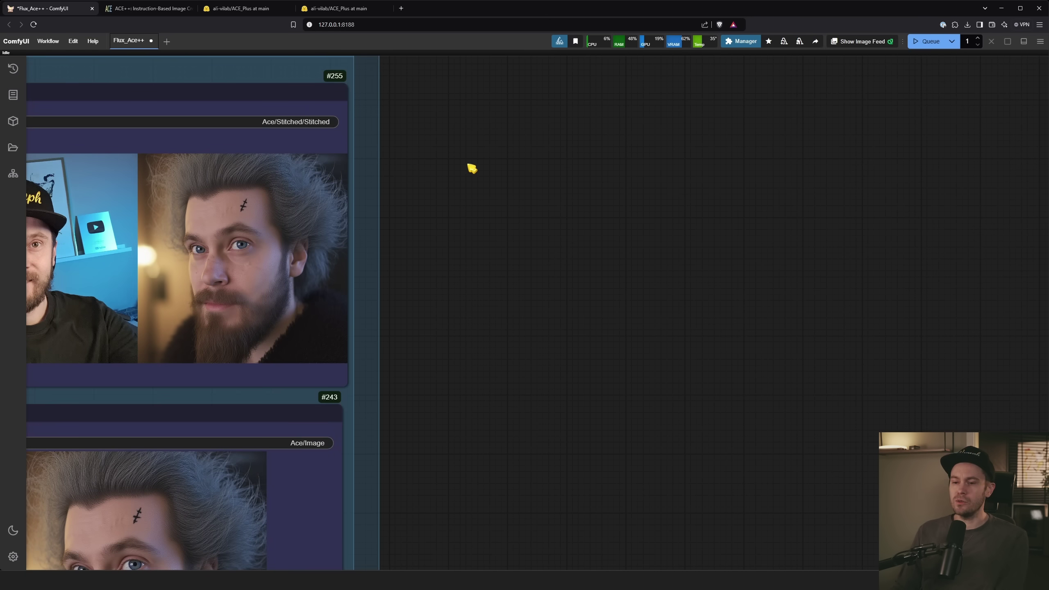
Insert "Maintain the face and hat." before the warrior description in the positive prompt and queue the generation
{"action": "scroll", "coordinate": [484, 199], "scroll_direction": "down", "scroll_amount": 3}
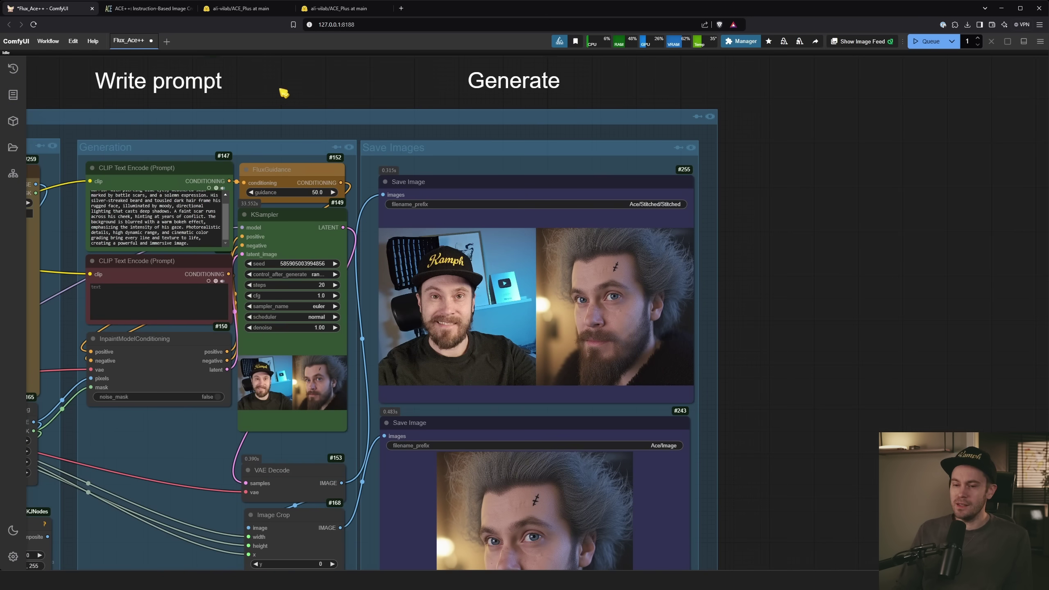
{"action": "left_click_drag", "start_coordinate": [283, 93], "coordinate": [438, 91]}
{"action": "scroll", "coordinate": [284, 175], "scroll_direction": "up", "scroll_amount": 4}
{"action": "left_click", "coordinate": [265, 193]}
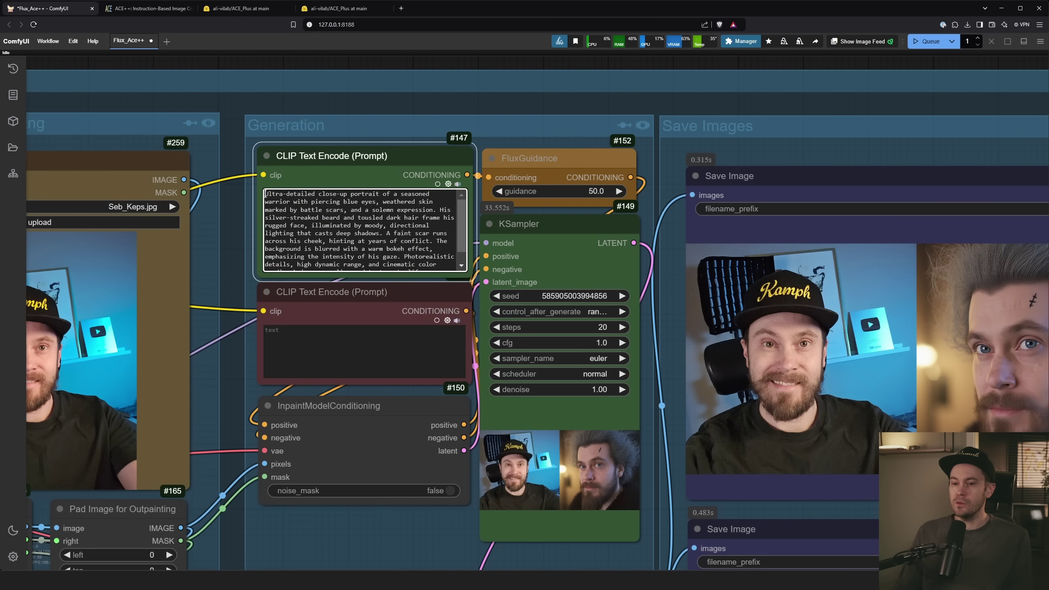
{"action": "type", "text": "Maintain the face an"}
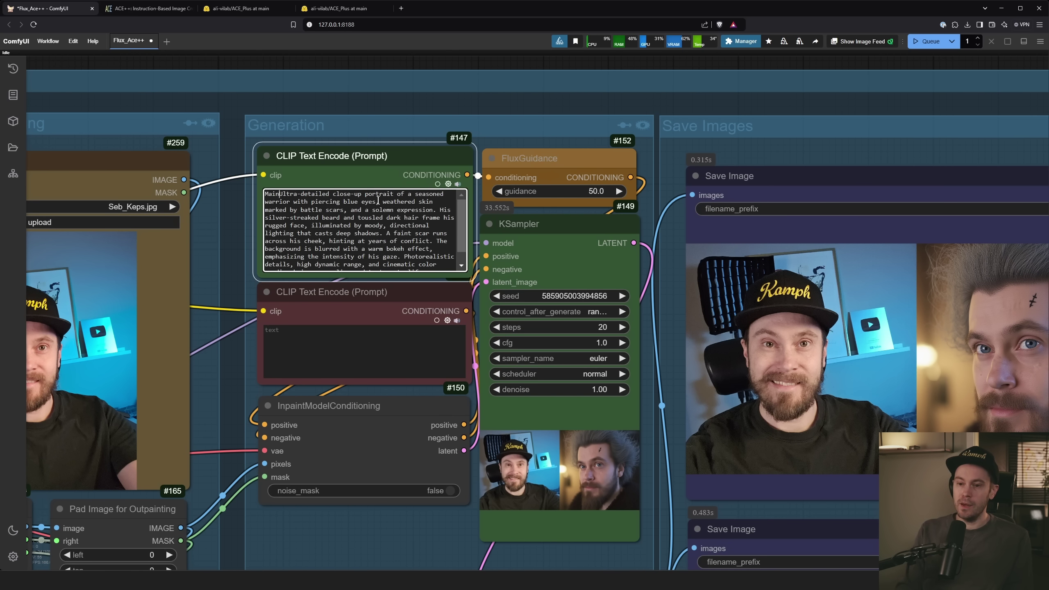
{"action": "type", "text": "d hat."}
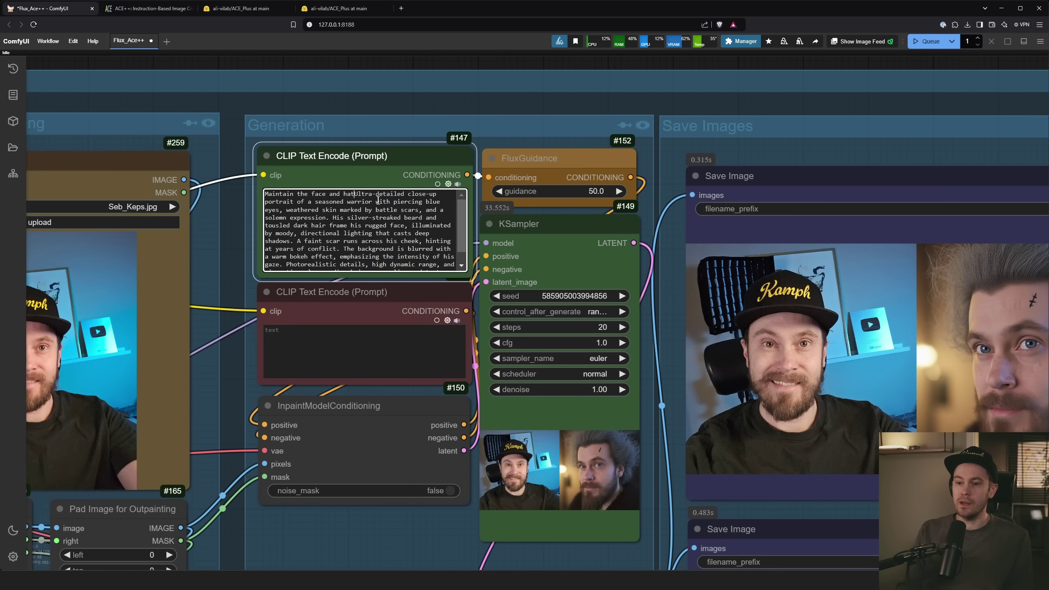
{"action": "key", "text": "ctrl+Return"}
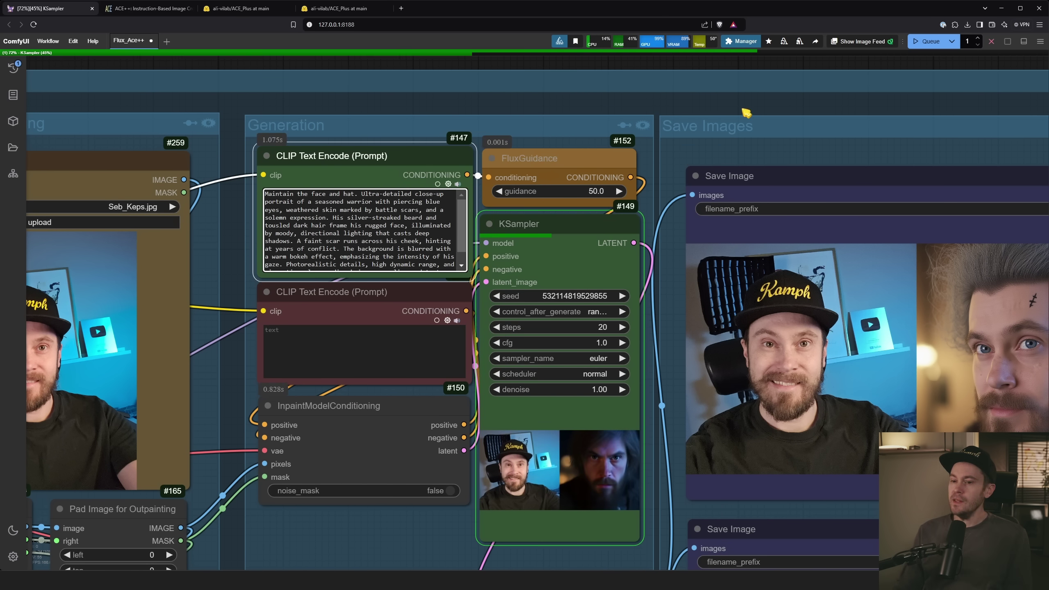
{"action": "left_click_drag", "start_coordinate": [745, 111], "coordinate": [581, 86]}
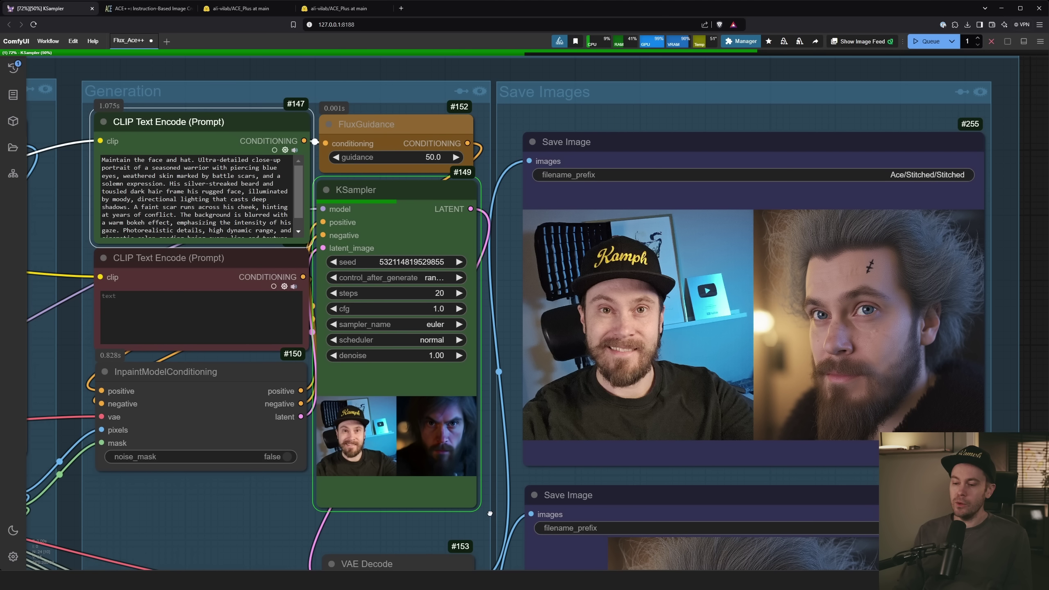
{"action": "left_click_drag", "start_coordinate": [491, 517], "coordinate": [477, 454]}
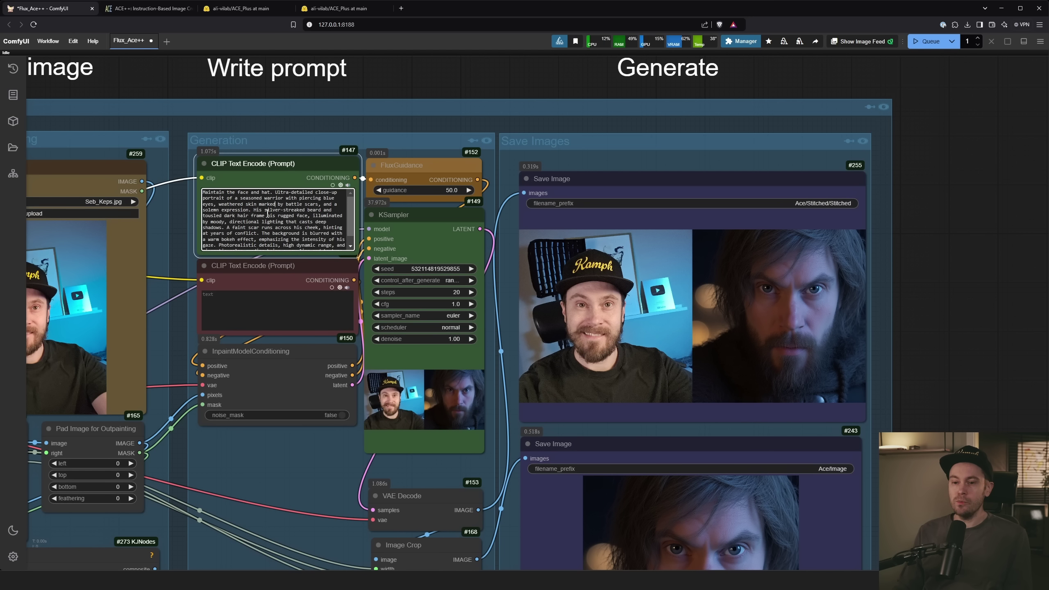
Replace the warrior description after "Maintain the face and hat." with "Man is wearing blue shirt." and queue the generation
{"action": "scroll", "coordinate": [181, 211], "scroll_direction": "up", "scroll_amount": 3}
{"action": "left_click", "coordinate": [274, 192]}
{"action": "key", "text": "ctrl+shift+End"}
{"action": "key", "text": "Delete"}
{"action": "type", "text": "Man is wearing blue shirt."}
{"action": "key", "text": "ctrl+Return"}
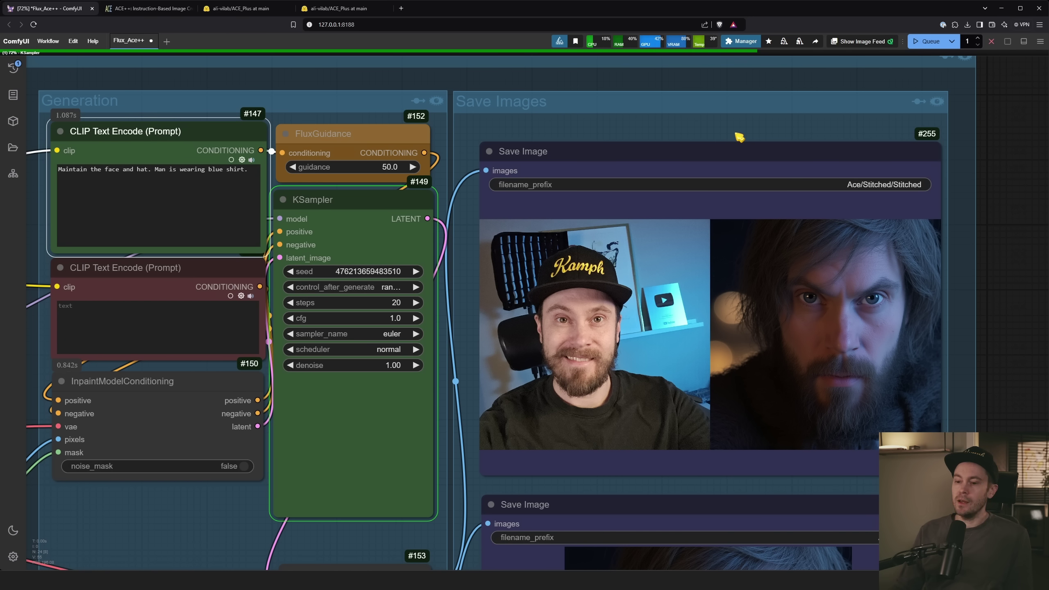
Review the shortened positive prompt against the KSampler preview and the resulting stitched image
{"action": "left_click_drag", "start_coordinate": [460, 490], "coordinate": [438, 449]}
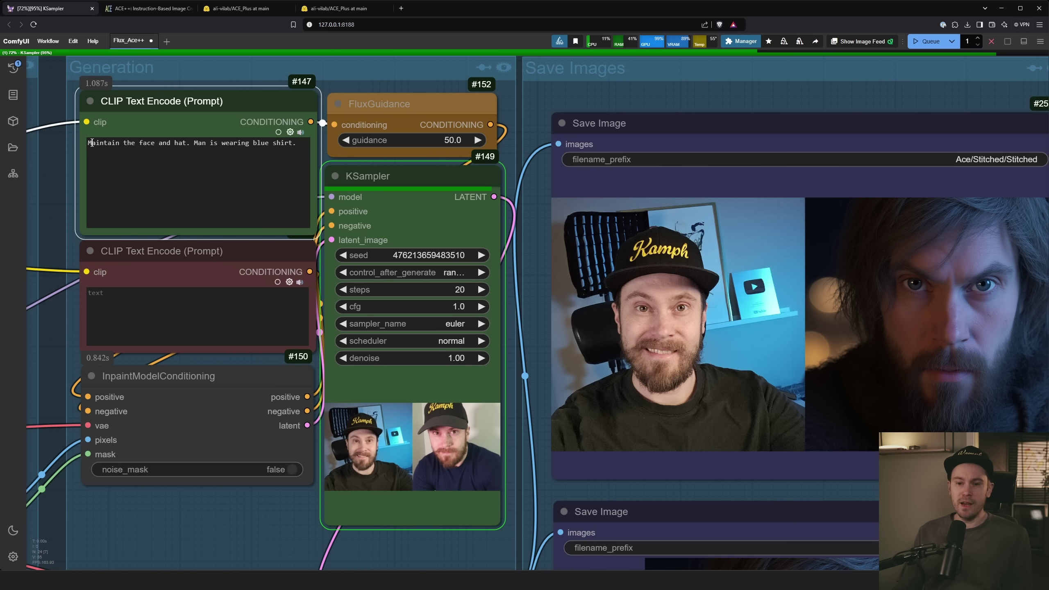
{"action": "left_click_drag", "start_coordinate": [91, 142], "coordinate": [296, 143]}
{"action": "left_click", "coordinate": [281, 143]}
{"action": "left_click_drag", "start_coordinate": [534, 347], "coordinate": [385, 344]}
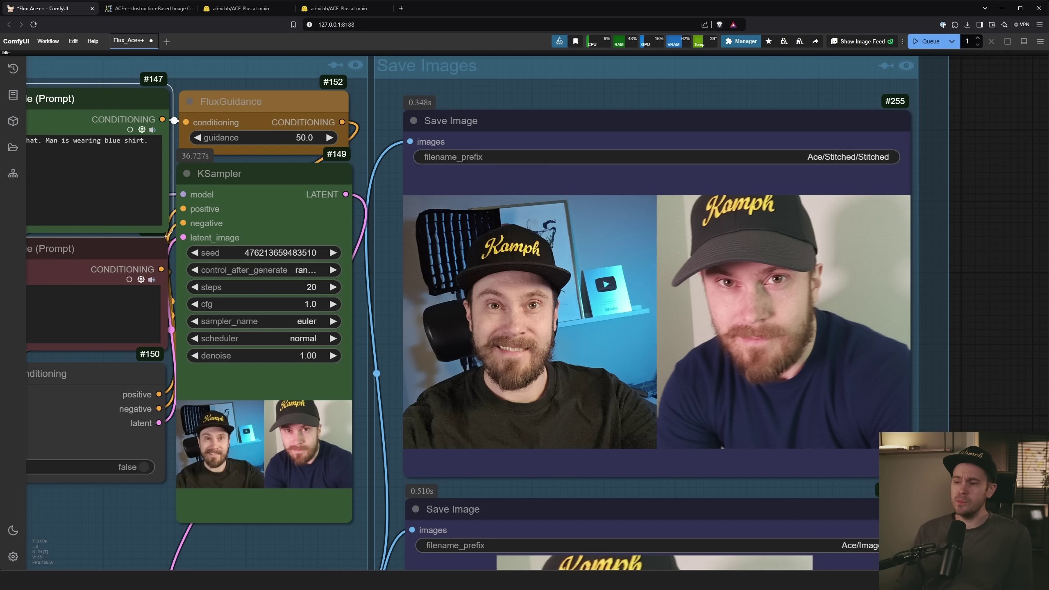
{"action": "left_click_drag", "start_coordinate": [998, 302], "coordinate": [765, 286]}
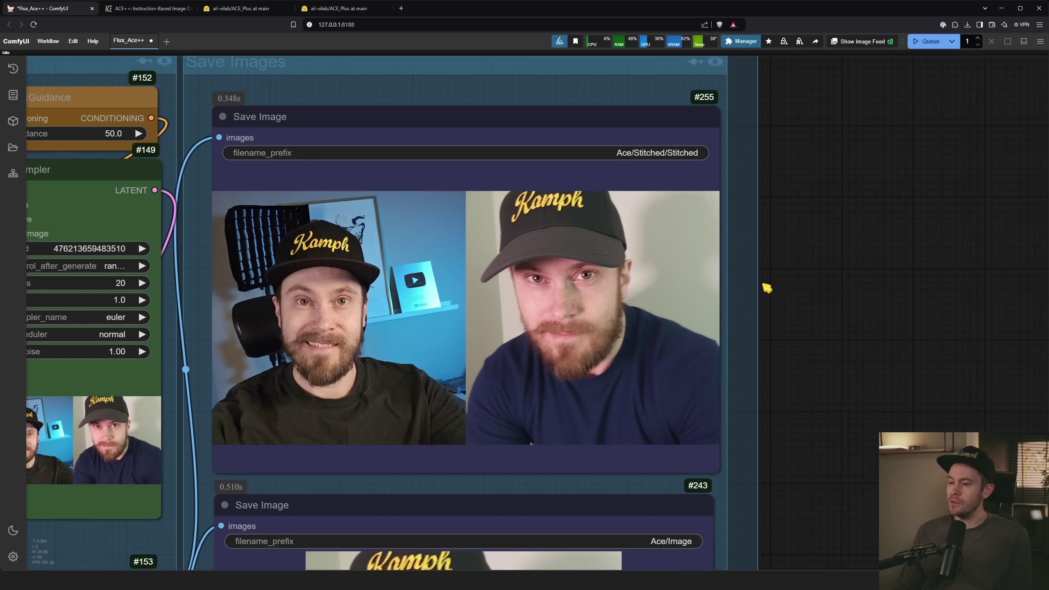
Compare the face and the cap lettering up close between the original and generated halves of the stitched image
{"action": "scroll", "coordinate": [607, 224], "scroll_direction": "up", "scroll_amount": 6}
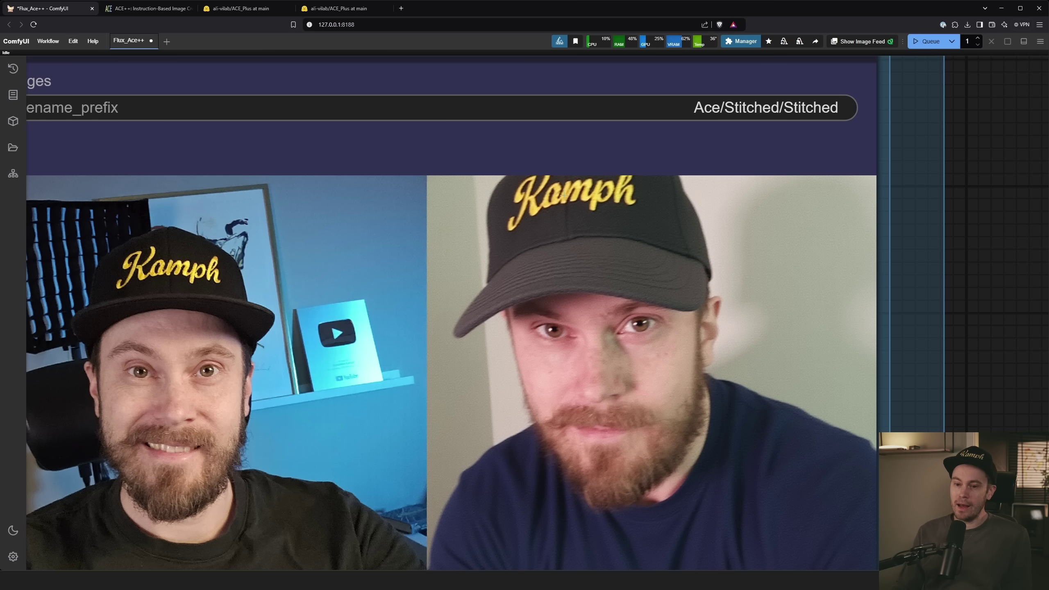
{"action": "scroll", "coordinate": [564, 194], "scroll_direction": "up", "scroll_amount": 4}
{"action": "left_click_drag", "start_coordinate": [412, 251], "coordinate": [490, 245]}
{"action": "scroll", "coordinate": [164, 301], "scroll_direction": "up", "scroll_amount": 10}
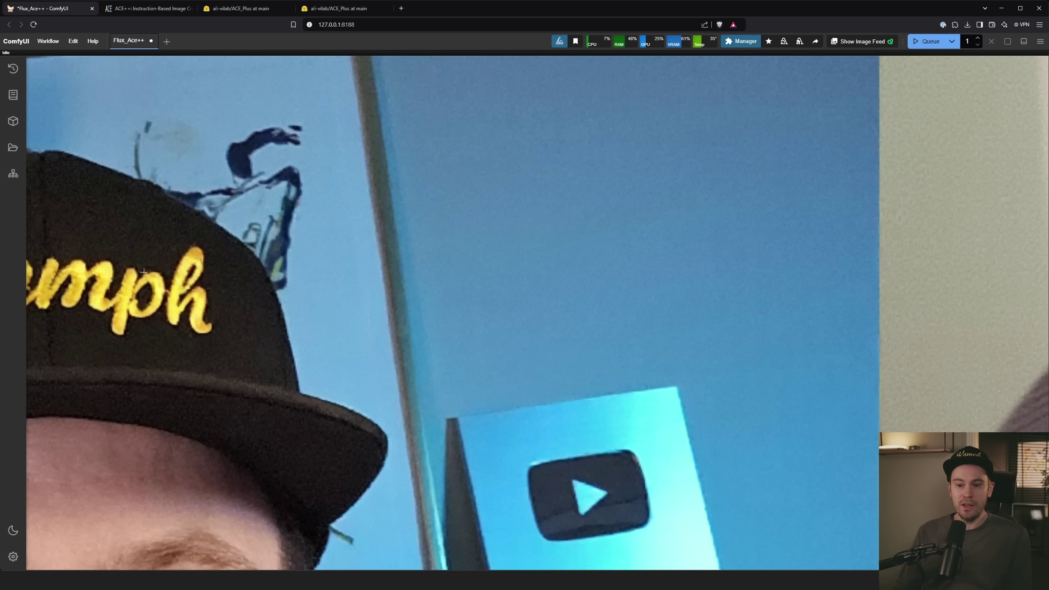
{"action": "scroll", "coordinate": [349, 331], "scroll_direction": "down", "scroll_amount": 10}
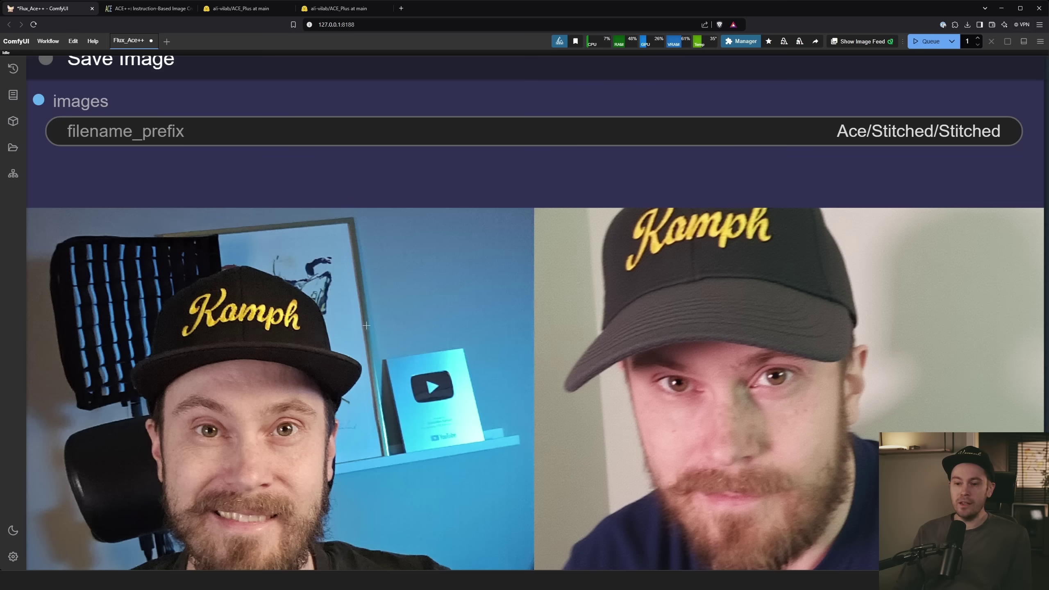
{"action": "scroll", "coordinate": [560, 242], "scroll_direction": "up", "scroll_amount": 10}
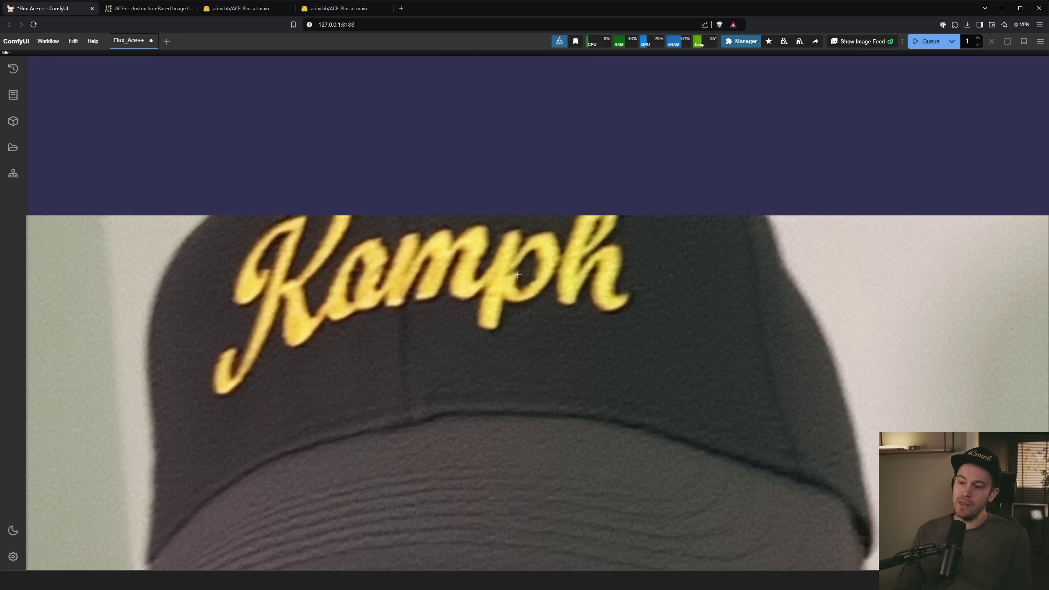
Compare the cap, eyes and beard of the source portrait with those of the blue-shirt result in the stitched image
{"action": "scroll", "coordinate": [507, 290], "scroll_direction": "down", "scroll_amount": 5}
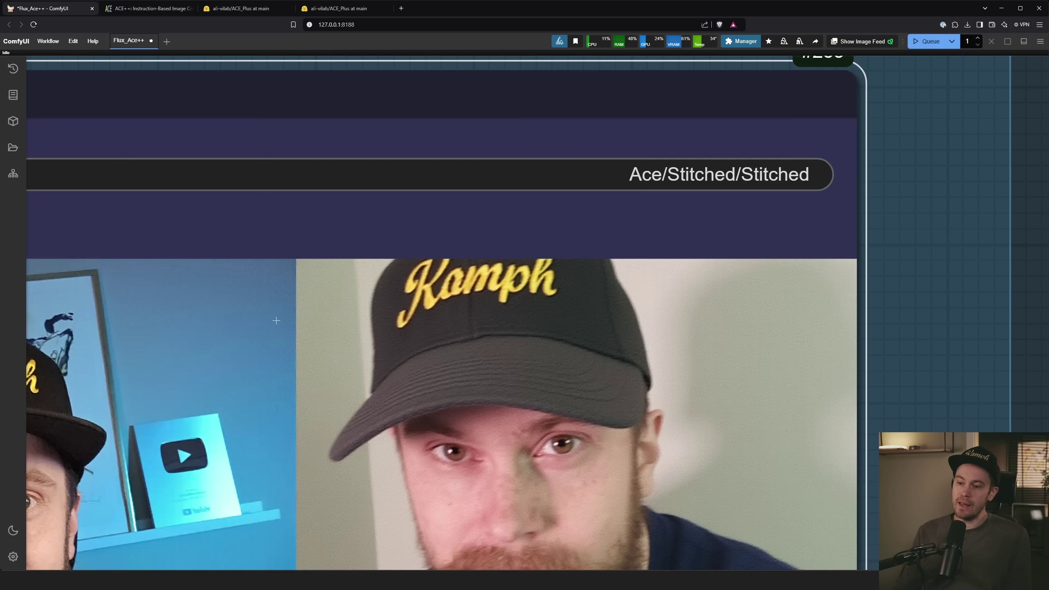
{"action": "scroll", "coordinate": [193, 369], "scroll_direction": "up", "scroll_amount": 6}
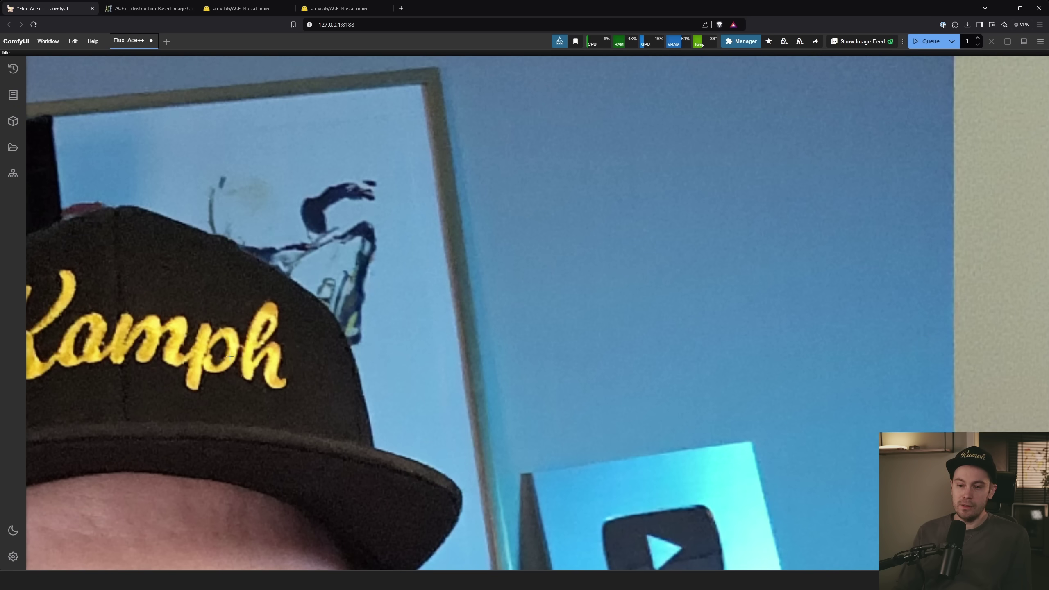
{"action": "scroll", "coordinate": [462, 360], "scroll_direction": "down", "scroll_amount": 3}
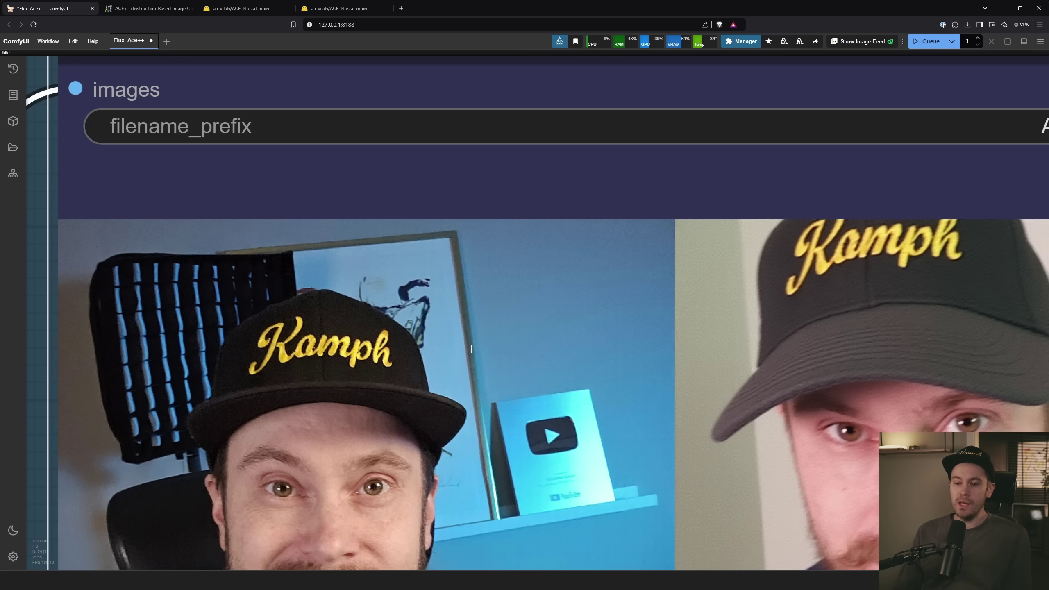
{"action": "scroll", "coordinate": [717, 325], "scroll_direction": "down", "scroll_amount": 3}
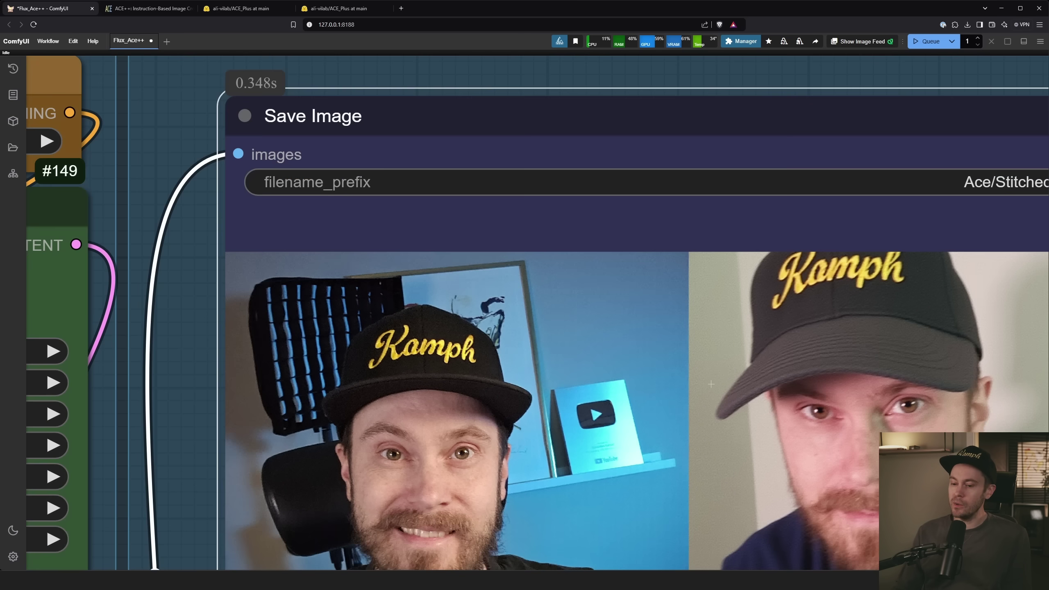
{"action": "left_click_drag", "start_coordinate": [731, 465], "coordinate": [511, 264]}
{"action": "scroll", "coordinate": [209, 338], "scroll_direction": "up", "scroll_amount": 5}
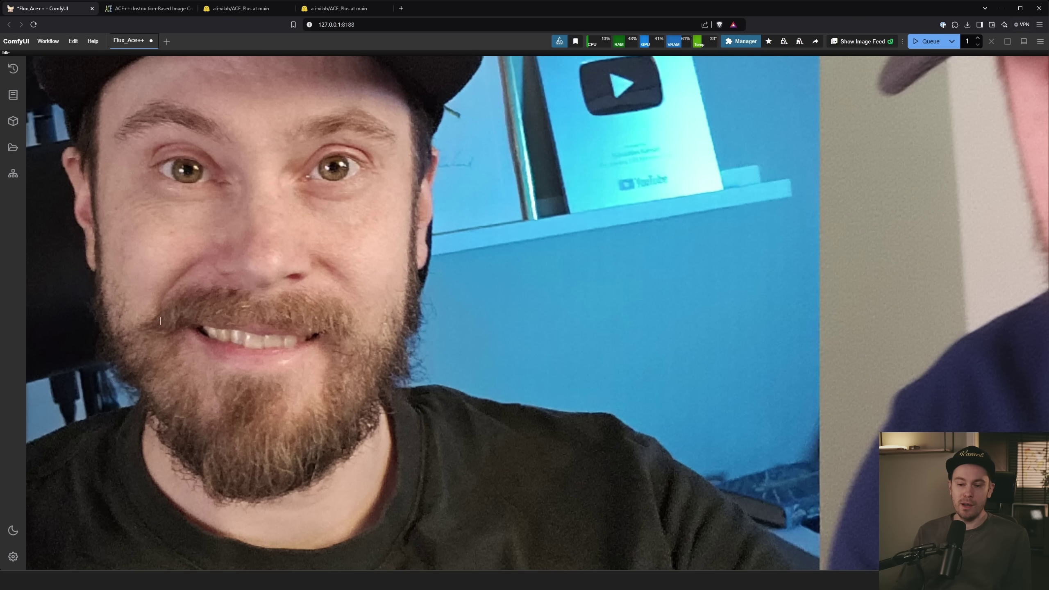
{"action": "scroll", "coordinate": [268, 372], "scroll_direction": "down", "scroll_amount": 5}
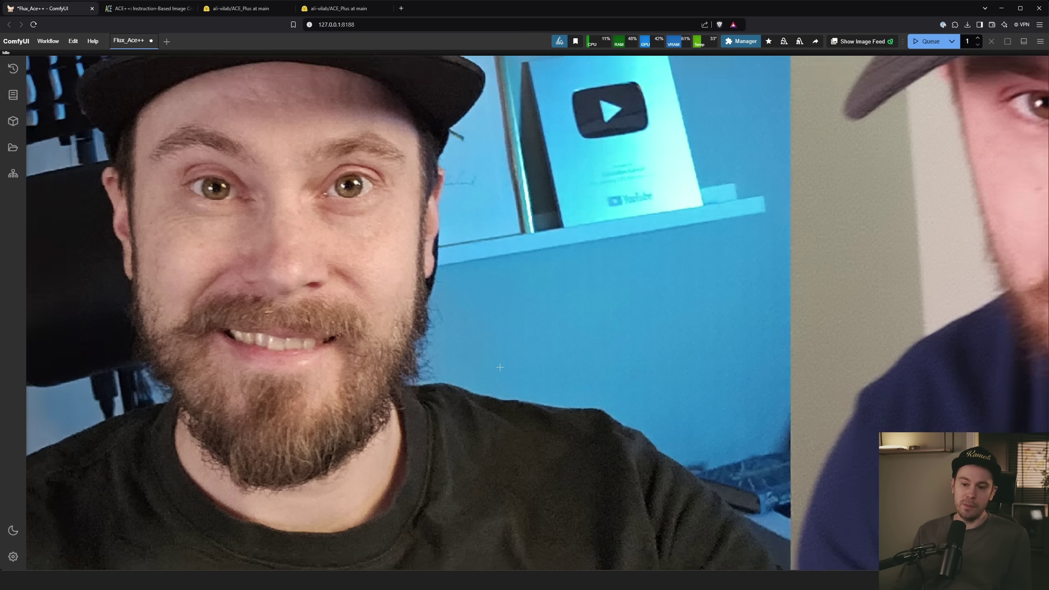
{"action": "left_click_drag", "start_coordinate": [784, 317], "coordinate": [627, 317]}
{"action": "scroll", "coordinate": [628, 317], "scroll_direction": "up", "scroll_amount": 3}
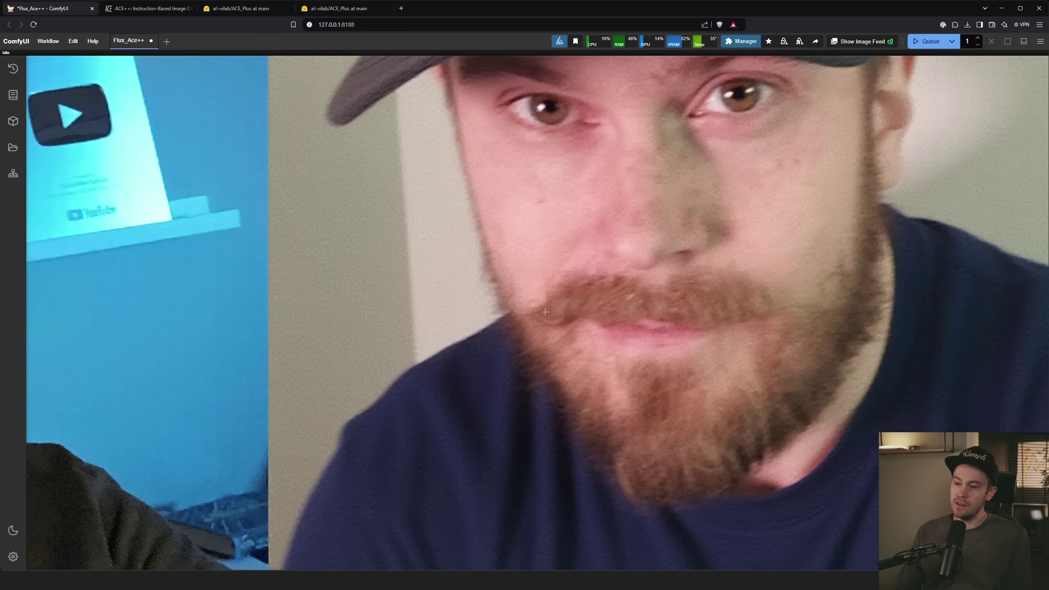
{"action": "scroll", "coordinate": [520, 313], "scroll_direction": "down", "scroll_amount": 6}
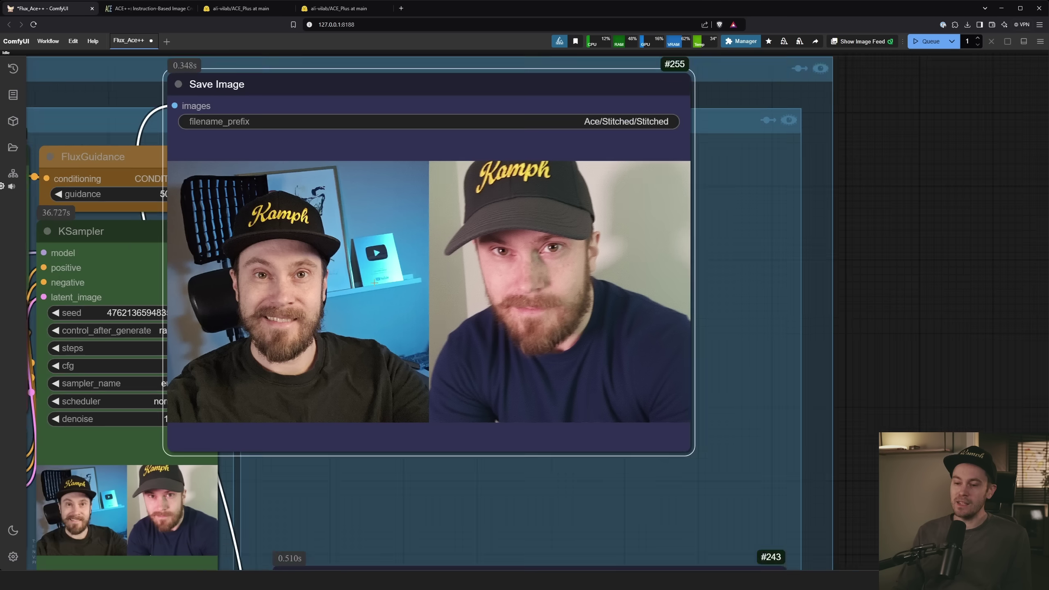
Queue another generation with the same blue-shirt prompt and check the KSampler preview against the previous stitched image
{"action": "scroll", "coordinate": [374, 282], "scroll_direction": "down", "scroll_amount": 3}
{"action": "left_click_drag", "start_coordinate": [358, 143], "coordinate": [425, 196]}
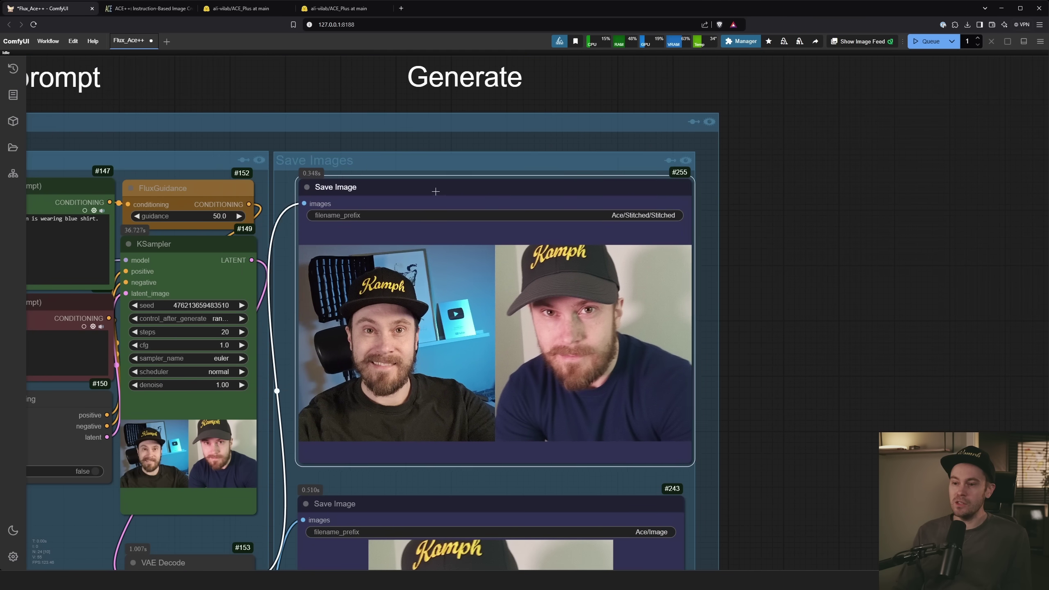
{"action": "scroll", "coordinate": [420, 348], "scroll_direction": "up", "scroll_amount": 5}
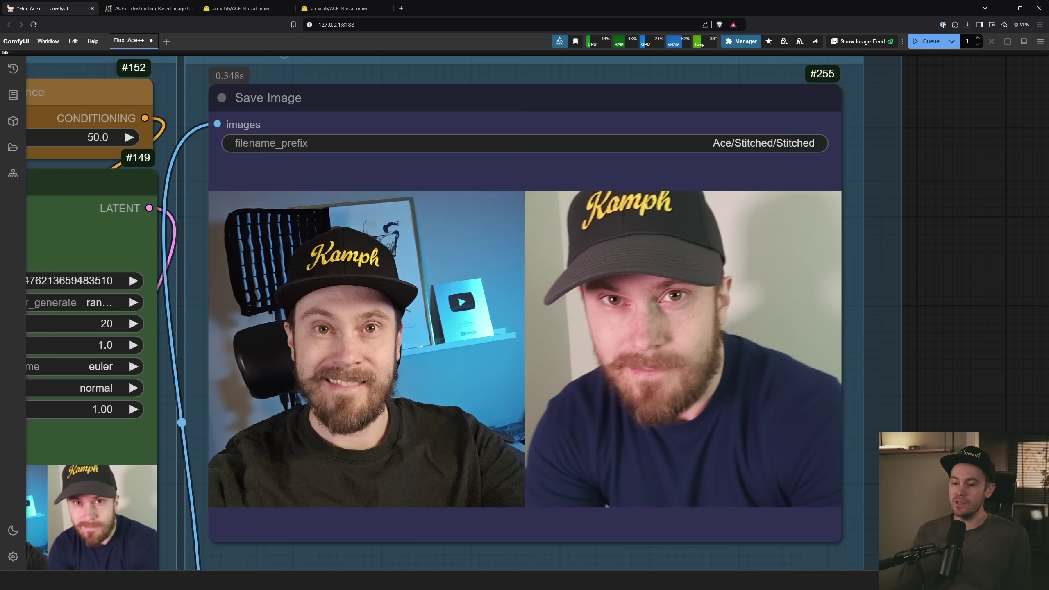
{"action": "scroll", "coordinate": [396, 352], "scroll_direction": "down", "scroll_amount": 4}
{"action": "key", "text": "ctrl+Return"}
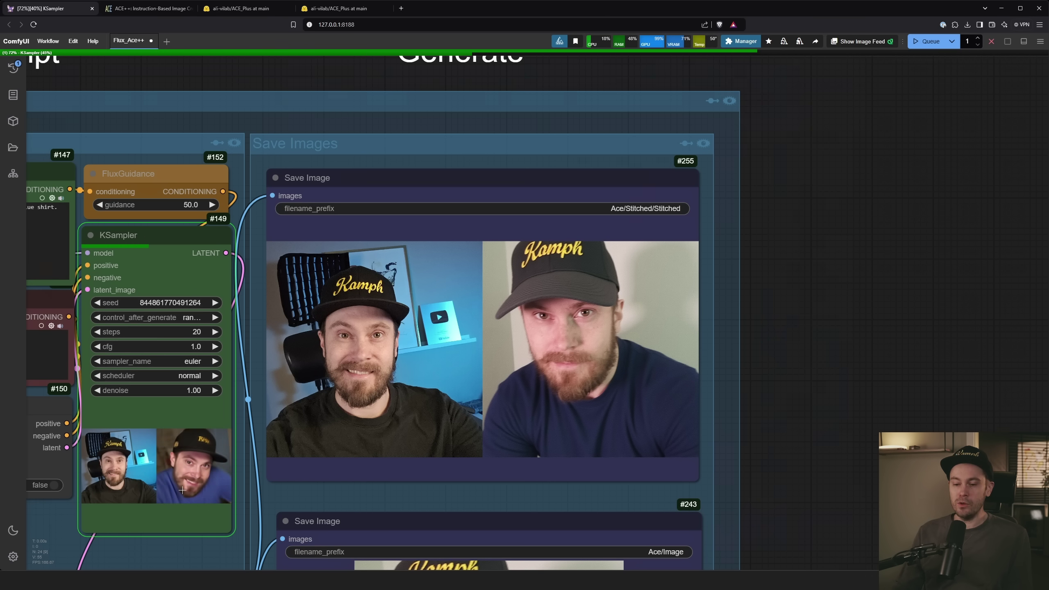
{"action": "scroll", "coordinate": [178, 446], "scroll_direction": "up", "scroll_amount": 5}
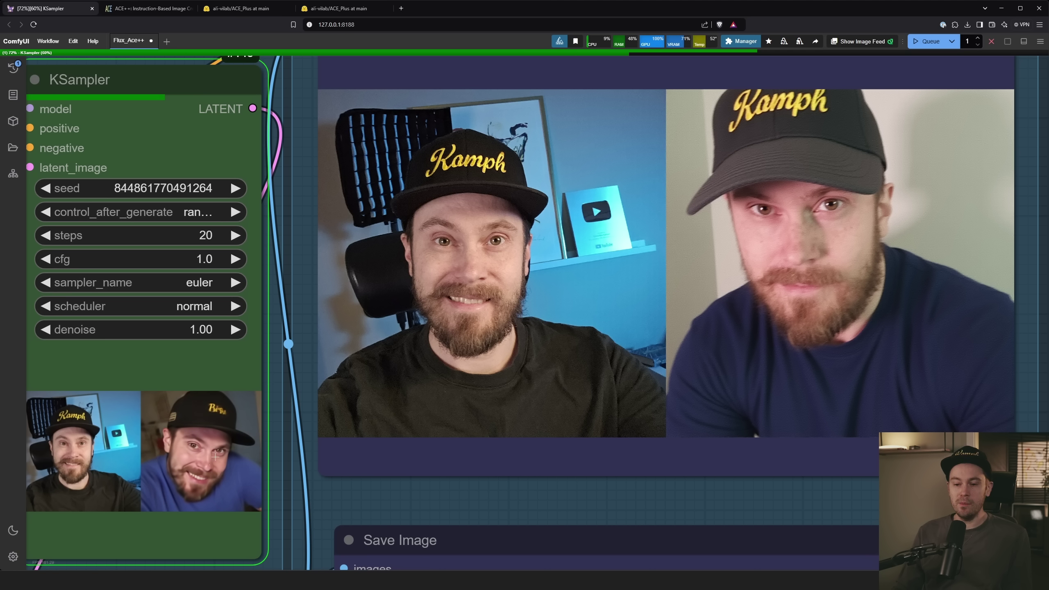
{"action": "scroll", "coordinate": [239, 446], "scroll_direction": "down", "scroll_amount": 5}
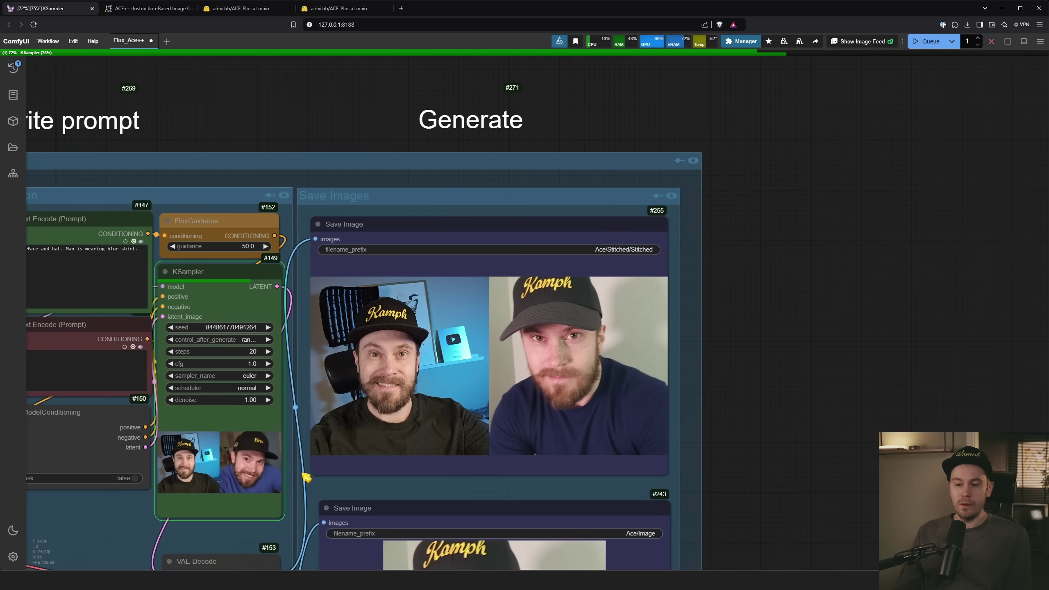
{"action": "scroll", "coordinate": [304, 477], "scroll_direction": "up", "scroll_amount": 4}
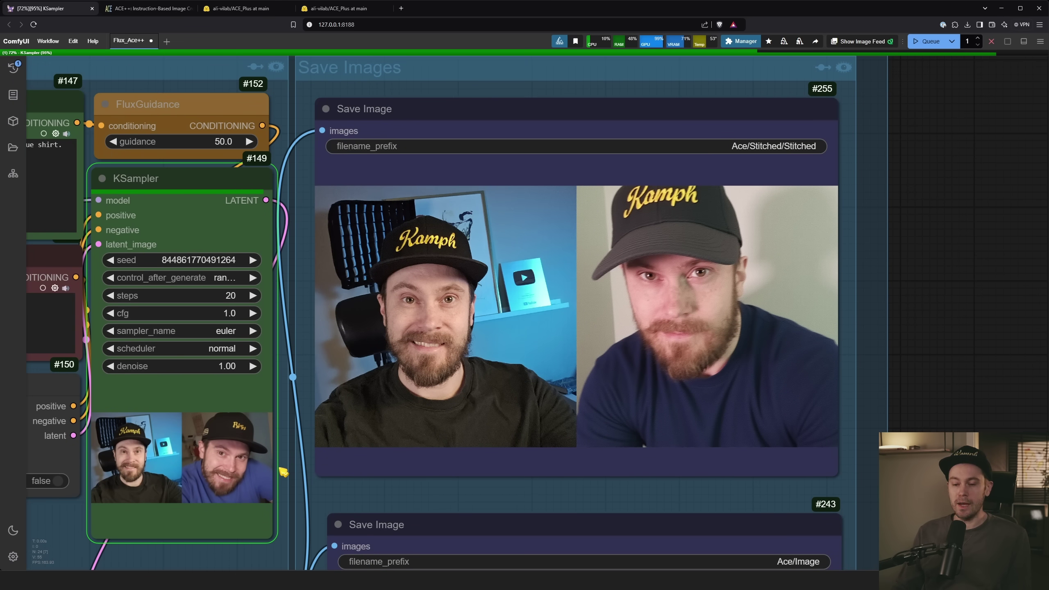
{"action": "scroll", "coordinate": [700, 399], "scroll_direction": "down", "scroll_amount": 4}
Load the image 2024-05-14_10-52-10_1055.png into the Load Image node in place of the cap portrait
{"action": "scroll", "coordinate": [700, 399], "scroll_direction": "down", "scroll_amount": 5}
{"action": "scroll", "coordinate": [282, 348], "scroll_direction": "up", "scroll_amount": 6}
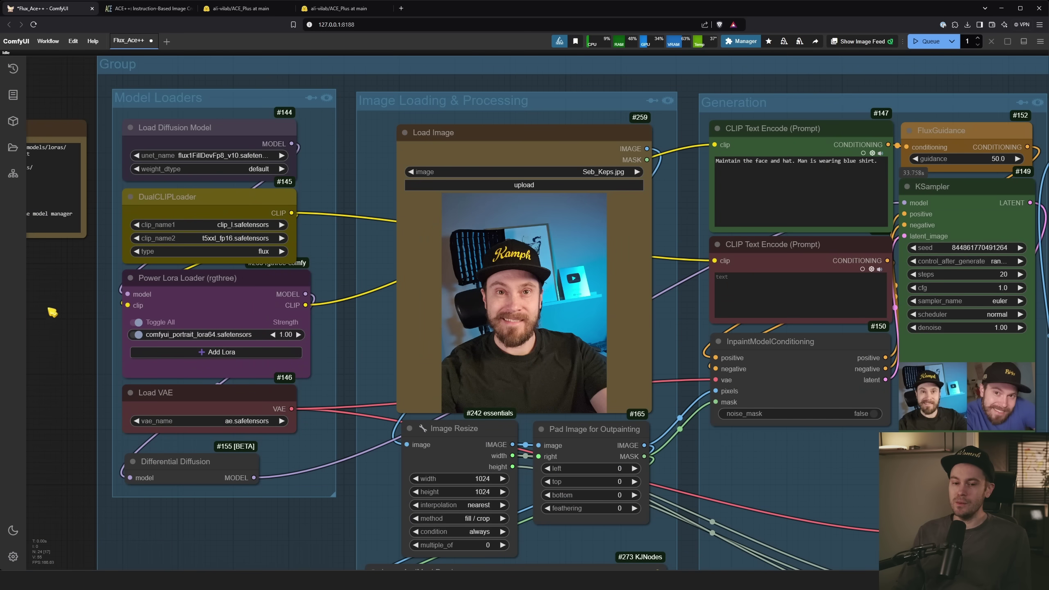
{"action": "scroll", "coordinate": [769, 79], "scroll_direction": "right", "scroll_amount": 2}
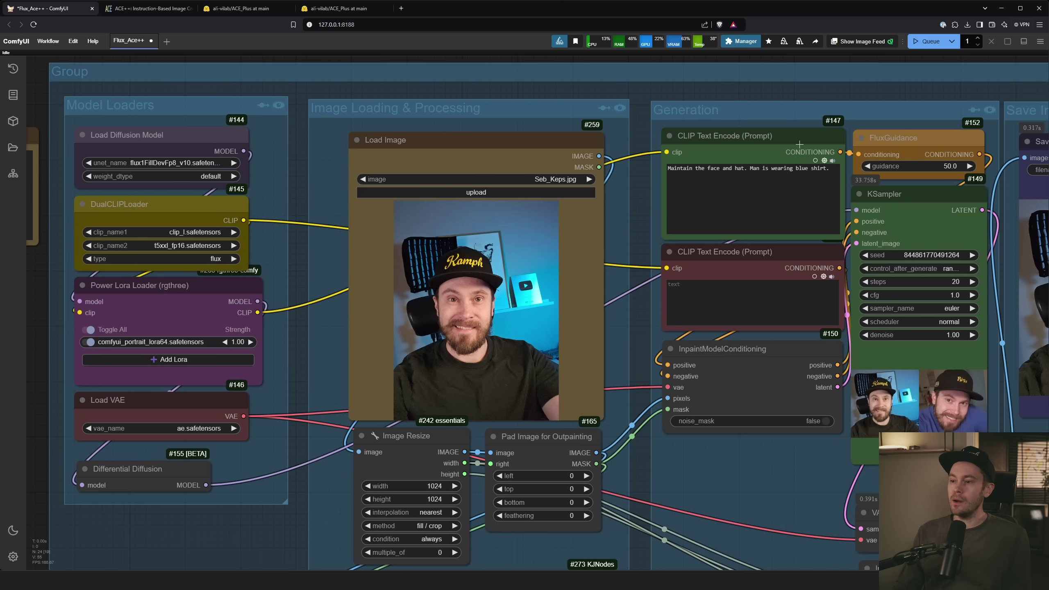
{"action": "scroll", "coordinate": [742, 60], "scroll_direction": "right", "scroll_amount": 5}
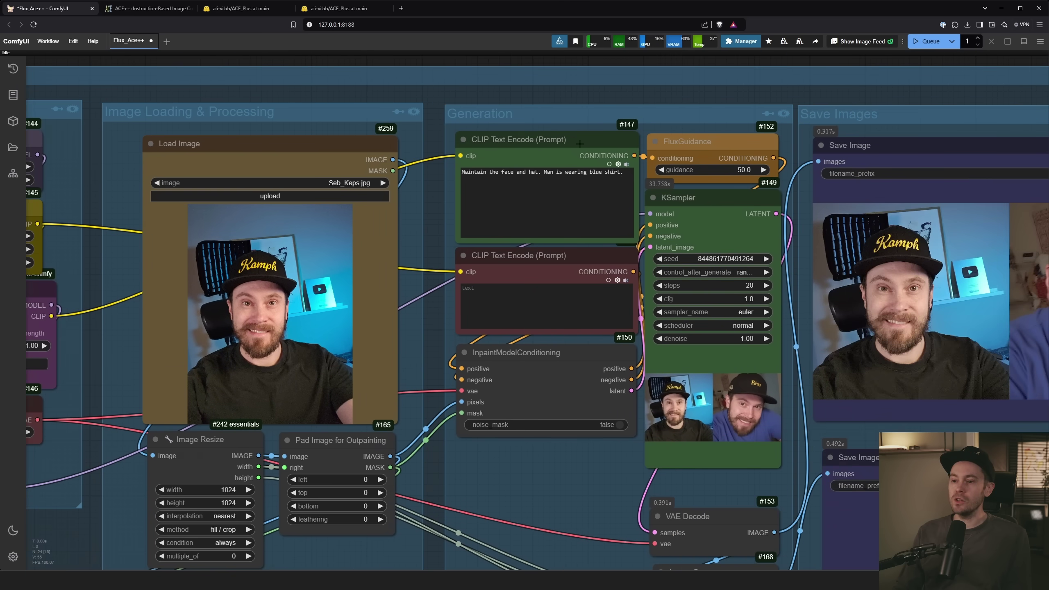
{"action": "scroll", "coordinate": [652, 157], "scroll_direction": "up", "scroll_amount": 5}
{"action": "scroll", "coordinate": [655, 161], "scroll_direction": "down", "scroll_amount": 6}
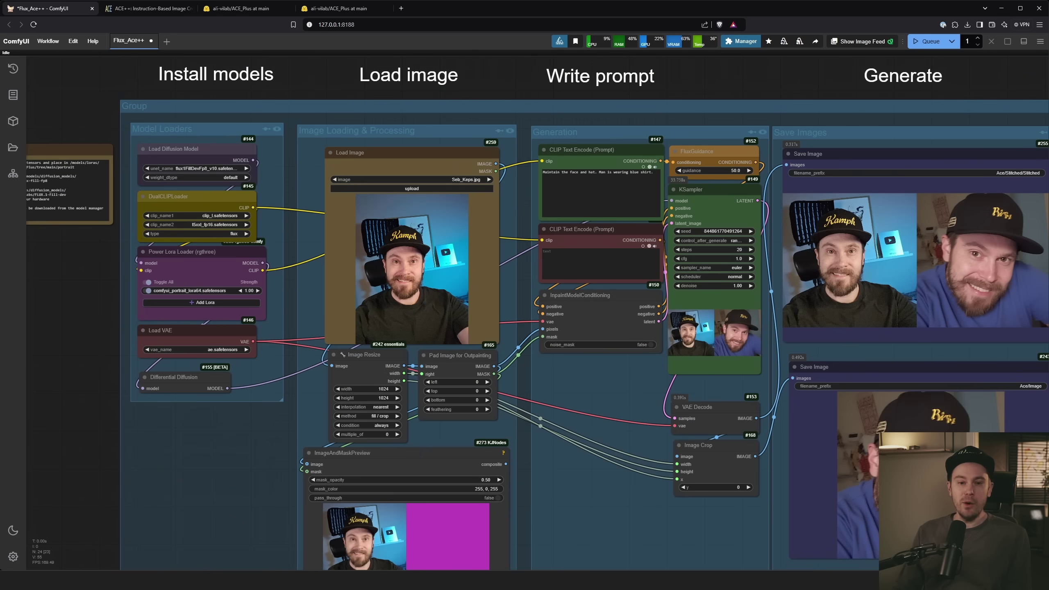
{"action": "left_click_drag", "start_coordinate": [0, 322], "coordinate": [413, 269]}
Replace the positive prompt with the "Ultra-detailed close-up portrait of a mysterious sorceress" description and queue the generation
{"action": "left_click_drag", "start_coordinate": [733, 84], "coordinate": [537, 113]}
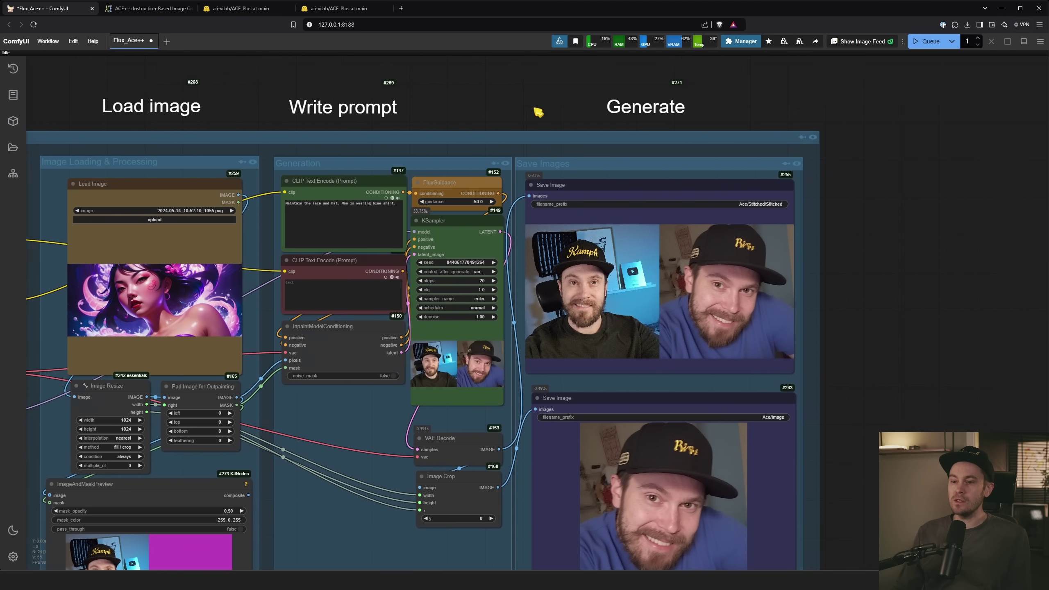
{"action": "scroll", "coordinate": [549, 104], "scroll_direction": "up", "scroll_amount": 4}
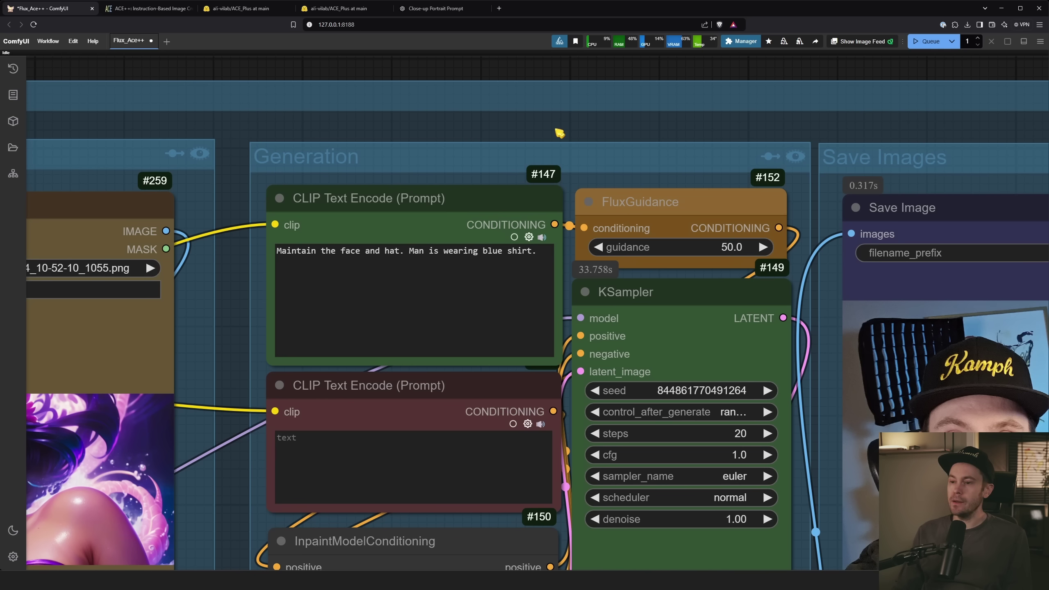
{"action": "scroll", "coordinate": [237, 285], "scroll_direction": "up", "scroll_amount": 3}
{"action": "left_click", "coordinate": [478, 233]}
{"action": "key", "text": "ctrl+a"}
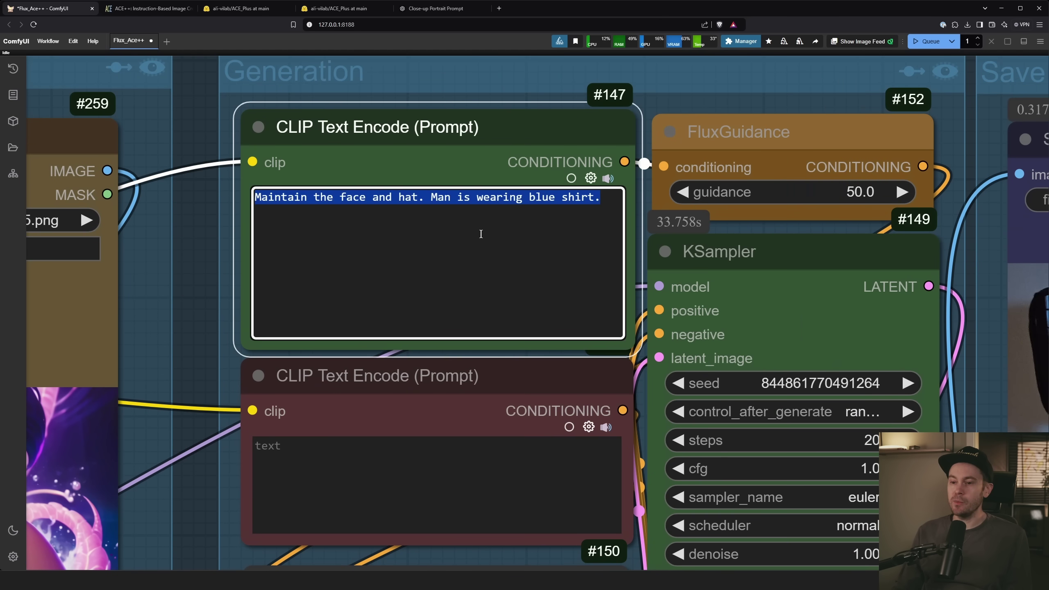
{"action": "type", "text": "Ultra-detailed close-up portrait of a mysterious sorceress with piercing emerald-green eyes and flowing midnight-black hair. Her porcelain skin glows under the soft flicker of candlelight, casting deep shadows that accentuate her sharp cheekbones and full lips. A faint, arcane tattoo glows subtly along her temple, hinting at ancient power. Wisps of magical energy curl around her fingers, barely visible in the blurred, mystical background filled with floating embers. Her gaze is intense and unreadable, exuding both wisdom and danger. Photorealistic details, high dynamic range, and cinematic color grading bring her enigmatic presence to life."}
{"action": "scroll", "coordinate": [413, 248], "scroll_direction": "up", "scroll_amount": 3}
{"action": "left_click_drag", "start_coordinate": [287, 198], "coordinate": [449, 198]}
{"action": "left_click", "coordinate": [509, 197]}
{"action": "key", "text": "ctrl+Return"}
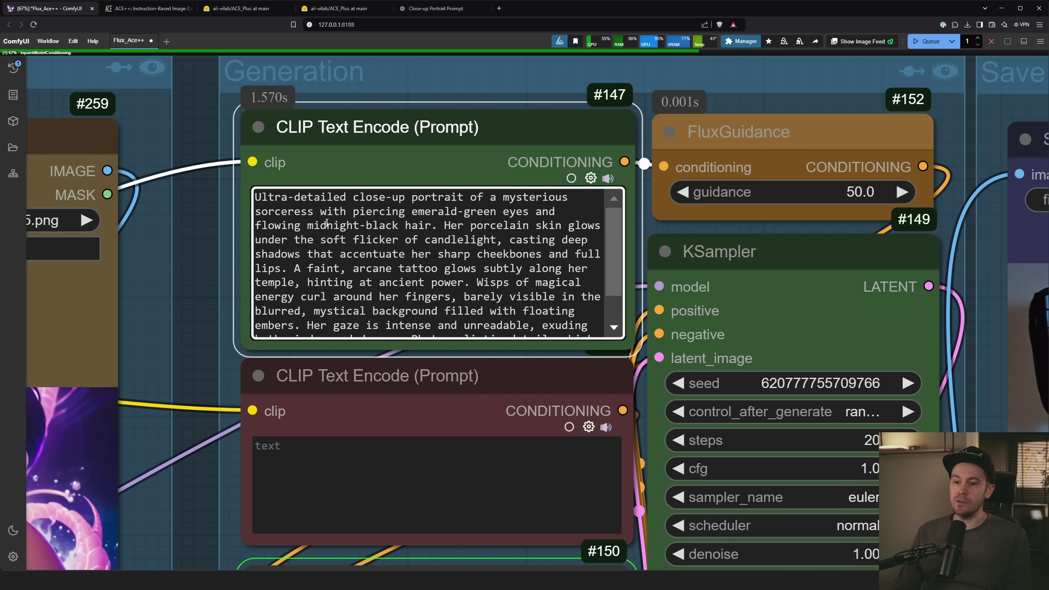
Read through the sorceress prompt and compare the loaded fantasy portrait with the KSampler preview
{"action": "scroll", "coordinate": [619, 301], "scroll_direction": "down", "scroll_amount": 3}
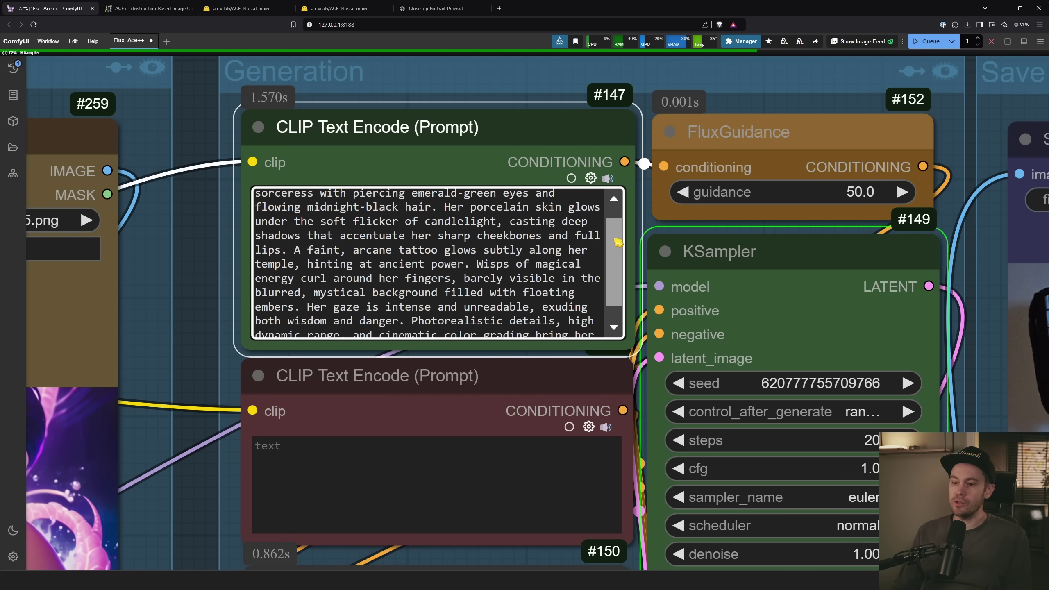
{"action": "scroll", "coordinate": [623, 303], "scroll_direction": "up", "scroll_amount": 3}
{"action": "scroll", "coordinate": [222, 249], "scroll_direction": "down", "scroll_amount": 3}
{"action": "left_click_drag", "start_coordinate": [825, 124], "coordinate": [419, 22]}
{"action": "scroll", "coordinate": [284, 376], "scroll_direction": "down", "scroll_amount": 3}
{"action": "scroll", "coordinate": [280, 380], "scroll_direction": "up", "scroll_amount": 8}
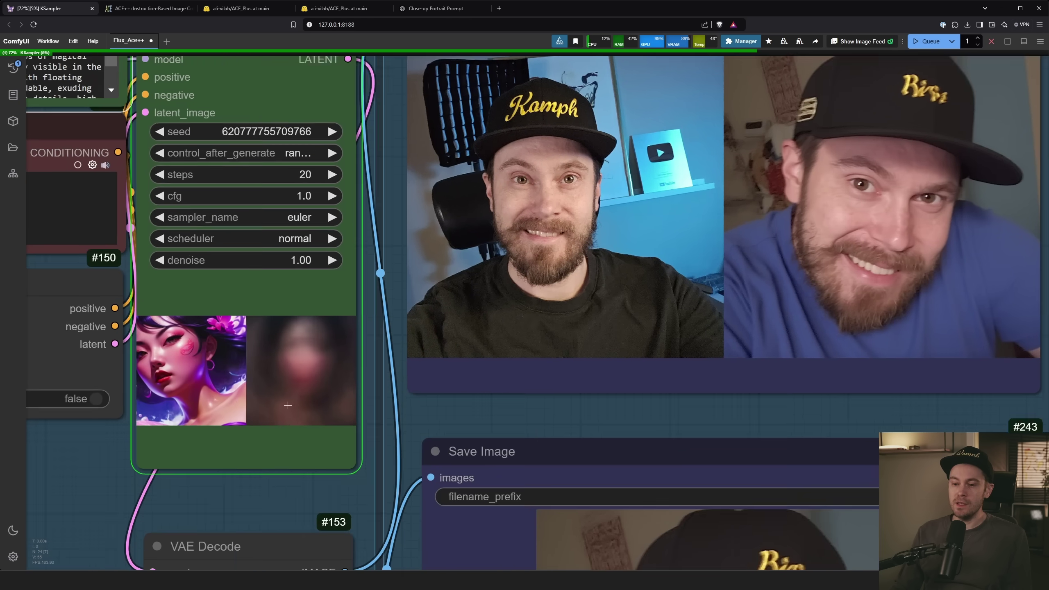
{"action": "scroll", "coordinate": [280, 380], "scroll_direction": "down", "scroll_amount": 4}
{"action": "left_click_drag", "start_coordinate": [157, 434], "coordinate": [663, 421]}
{"action": "scroll", "coordinate": [153, 237], "scroll_direction": "up", "scroll_amount": 5}
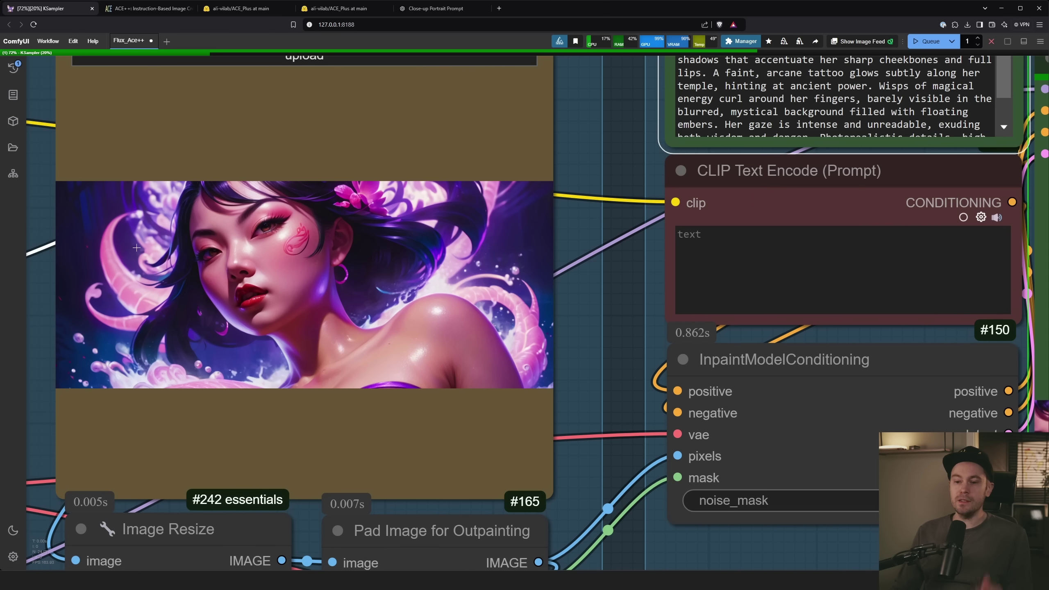
{"action": "scroll", "coordinate": [153, 236], "scroll_direction": "up", "scroll_amount": 2}
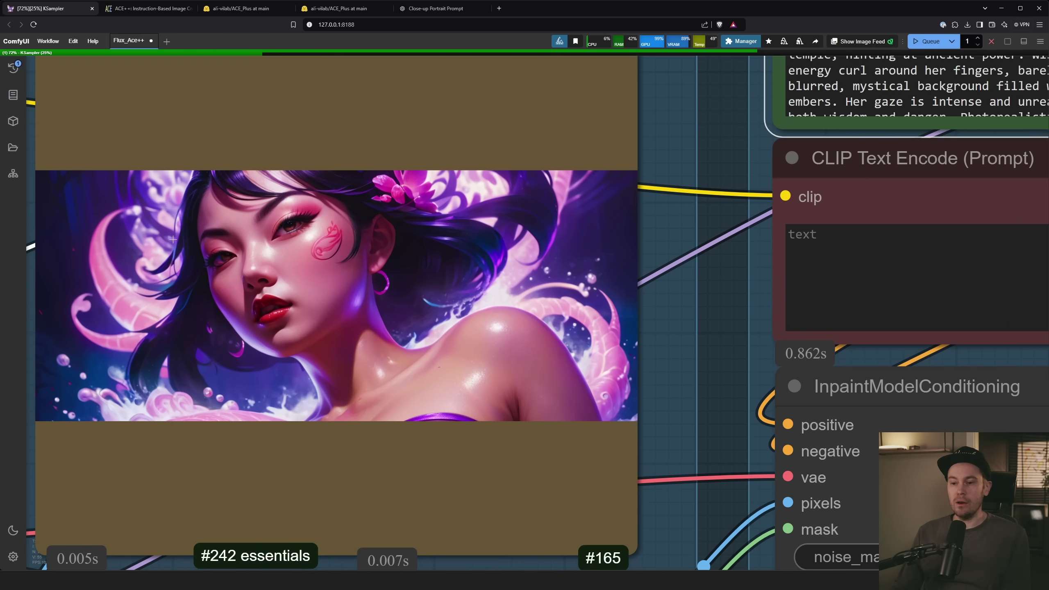
{"action": "scroll", "coordinate": [348, 422], "scroll_direction": "down", "scroll_amount": 10}
{"action": "scroll", "coordinate": [480, 347], "scroll_direction": "up", "scroll_amount": 10}
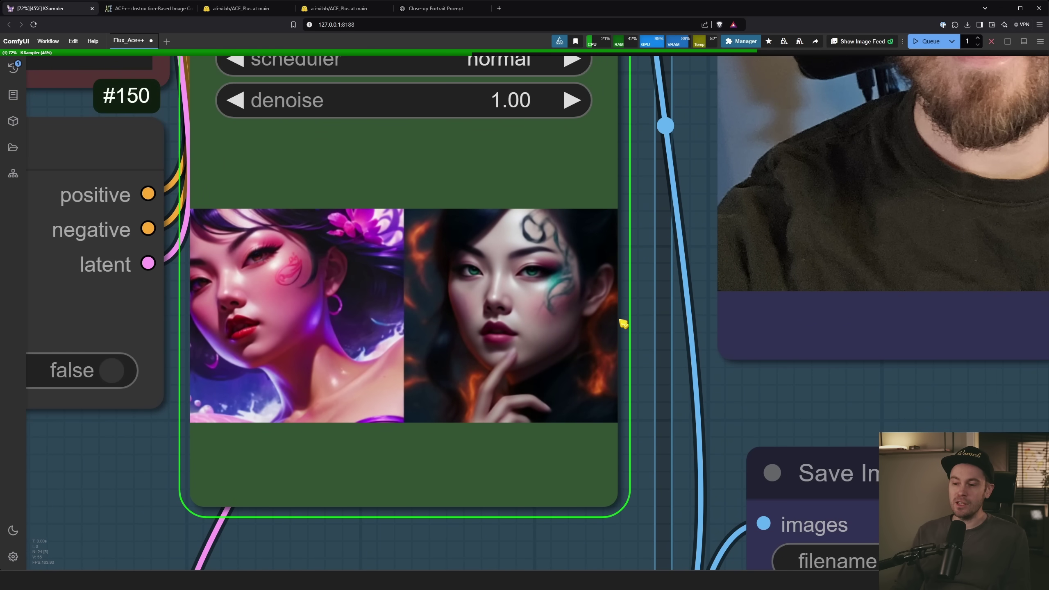
{"action": "scroll", "coordinate": [666, 366], "scroll_direction": "down", "scroll_amount": 4}
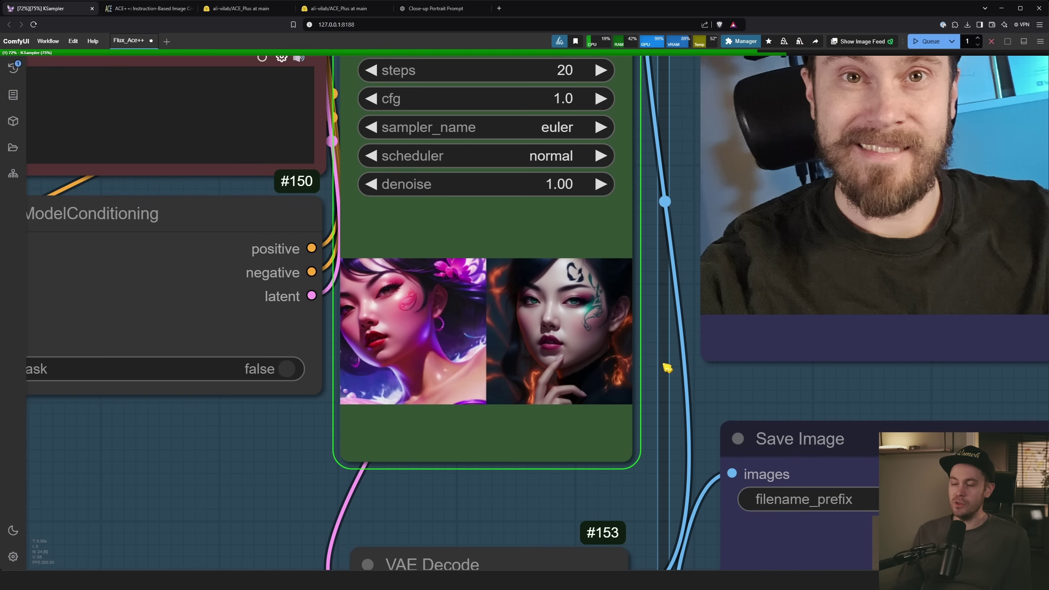
{"action": "scroll", "coordinate": [667, 367], "scroll_direction": "down", "scroll_amount": 3}
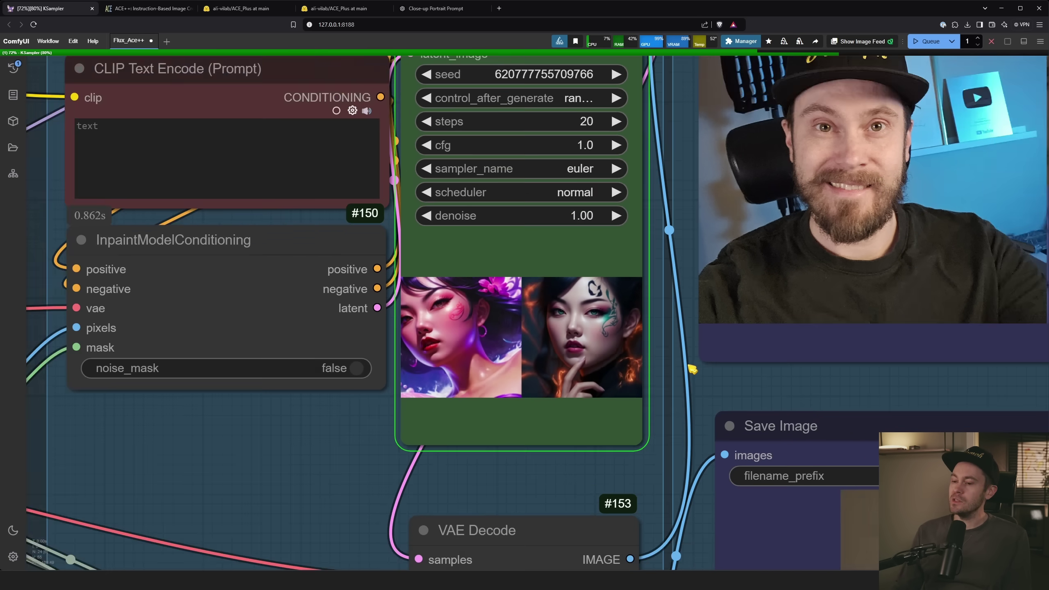
Examine the saved stitched and cropped sorceress images, and view the whole workflow layout
{"action": "left_click_drag", "start_coordinate": [824, 370], "coordinate": [798, 408]}
{"action": "left_click_drag", "start_coordinate": [1021, 359], "coordinate": [719, 439]}
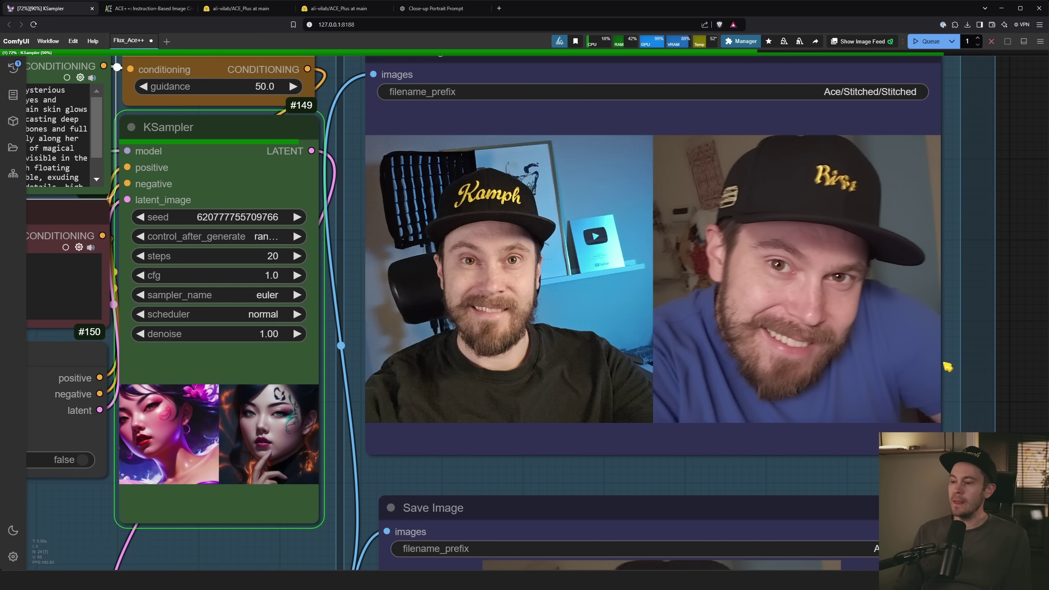
{"action": "left_click_drag", "start_coordinate": [1010, 347], "coordinate": [902, 357]}
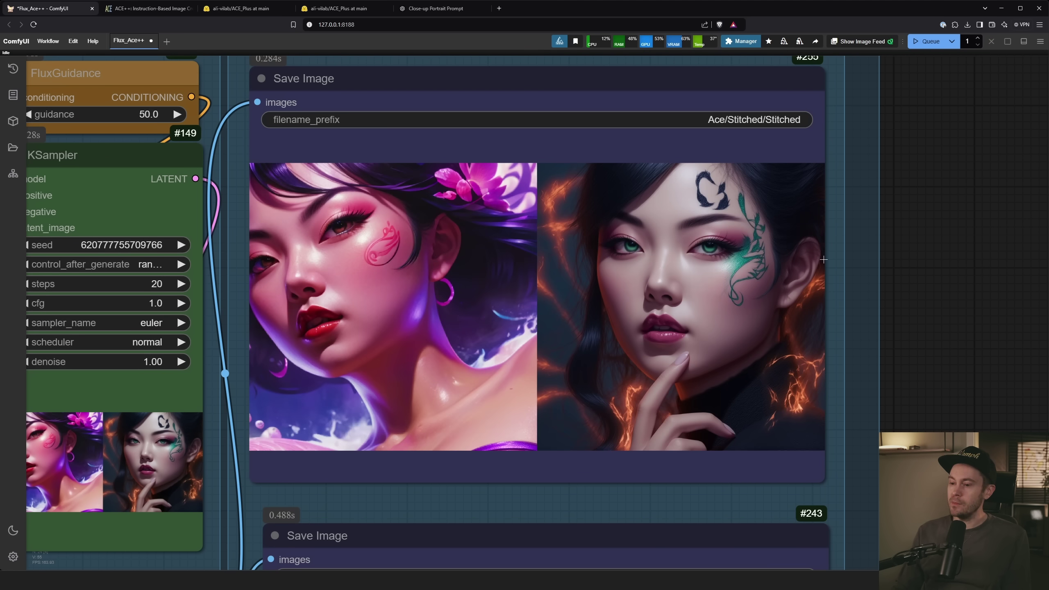
{"action": "scroll", "coordinate": [887, 264], "scroll_direction": "down", "scroll_amount": 5}
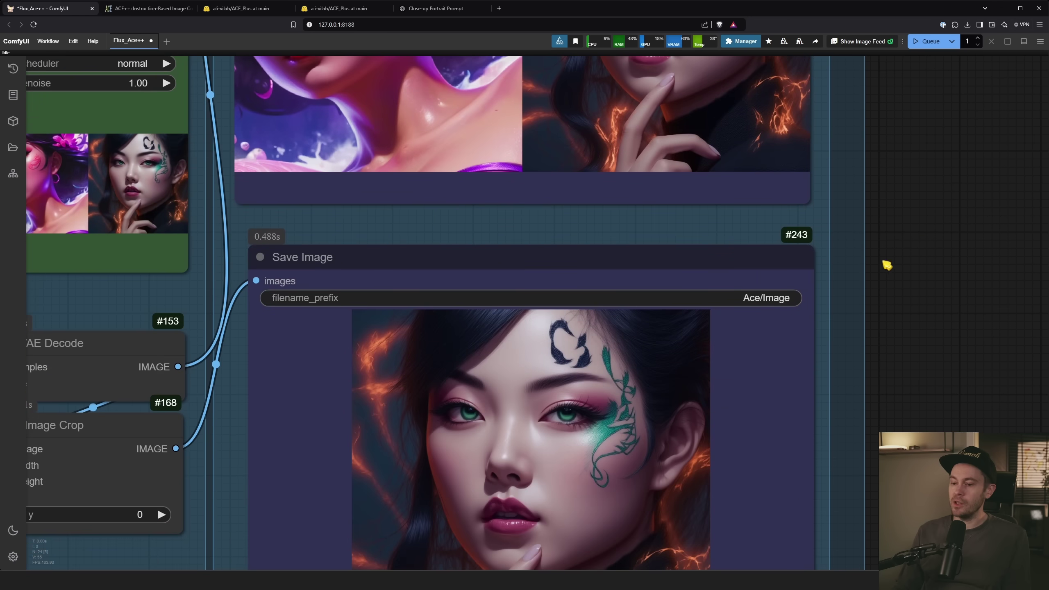
{"action": "scroll", "coordinate": [858, 275], "scroll_direction": "down", "scroll_amount": 5}
{"action": "scroll", "coordinate": [858, 275], "scroll_direction": "down", "scroll_amount": 6}
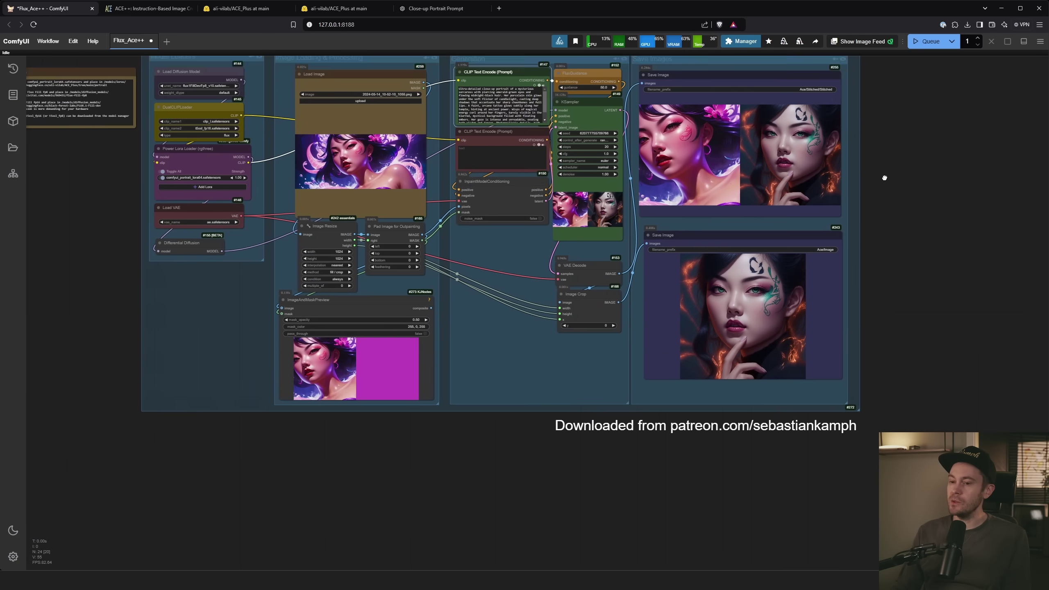
{"action": "scroll", "coordinate": [981, 216], "scroll_direction": "up", "scroll_amount": 2}
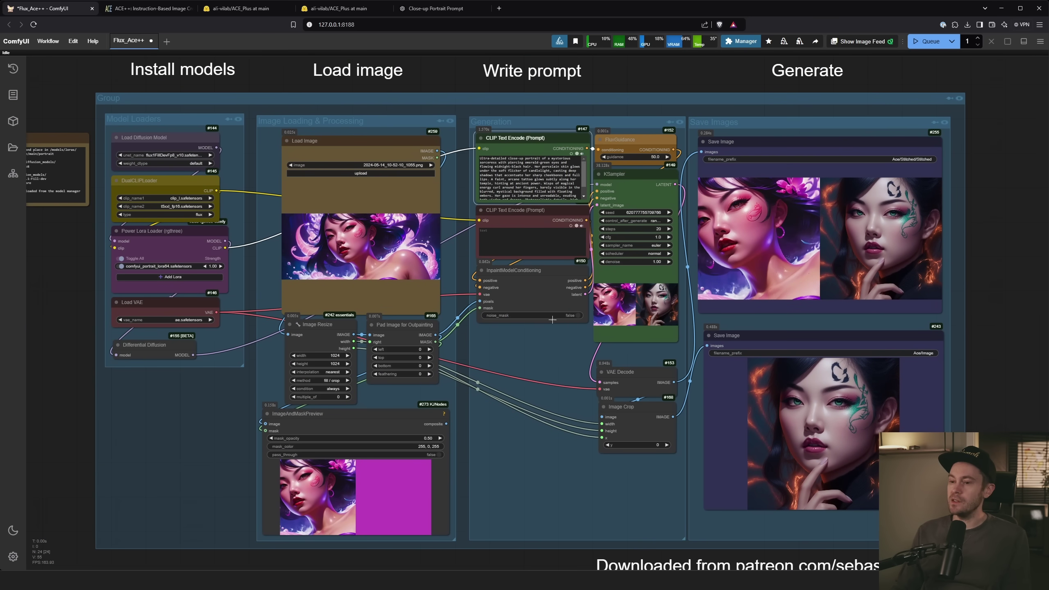